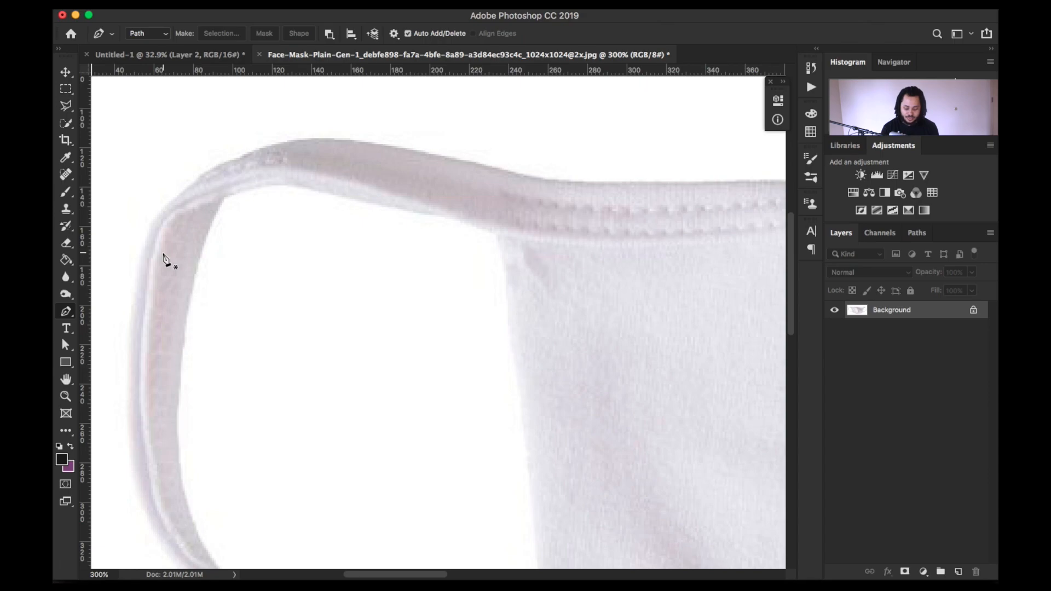
Start a Pen path on the outer edge of the mask's left ear loop and curve it to the loop's top
key(super+equal)
key(super+equal)
scroll(163, 255, left, 5)
scroll(163, 255, up, 4)
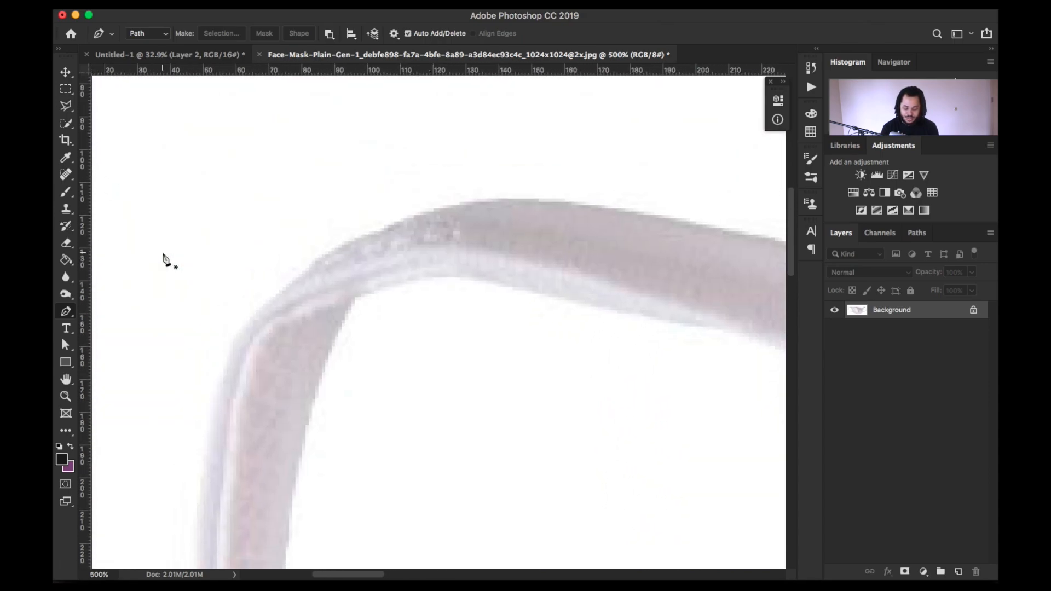
key(super+equal)
key(super+equal)
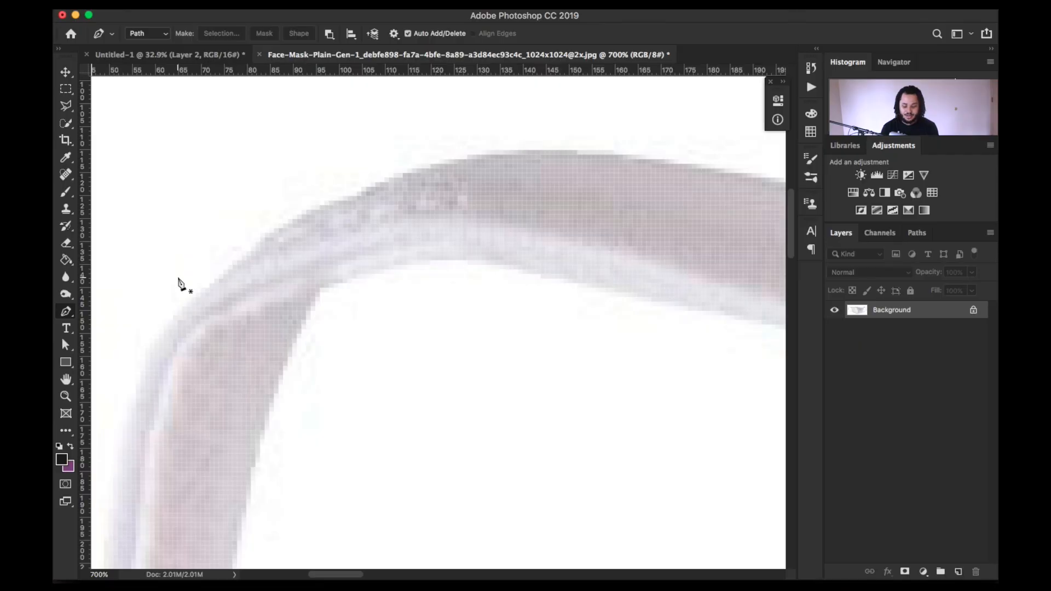
key(super+plus)
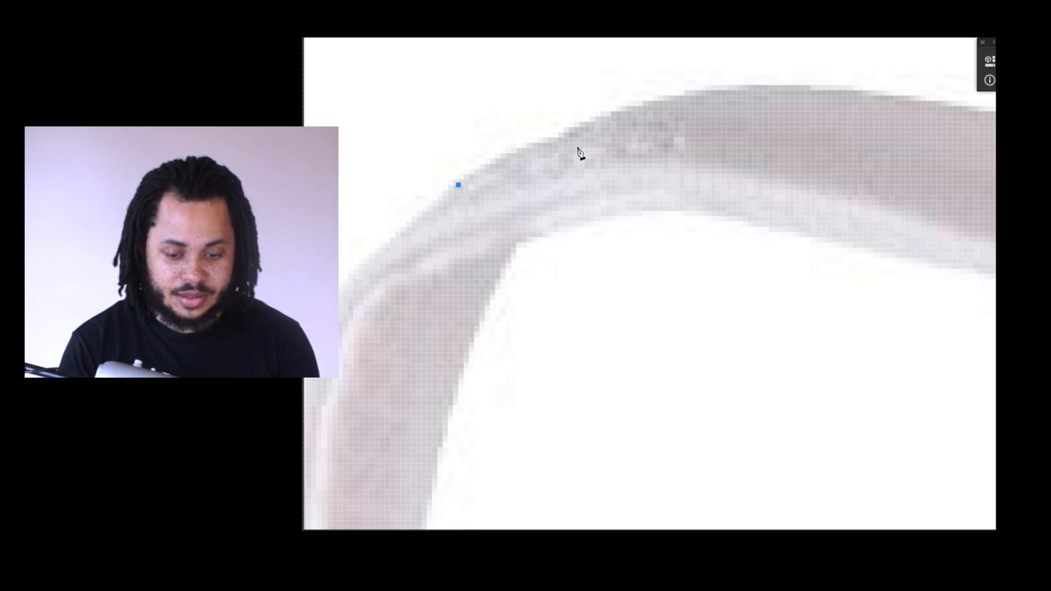
scroll(717, 123, right, 2)
scroll(718, 123, up, 2)
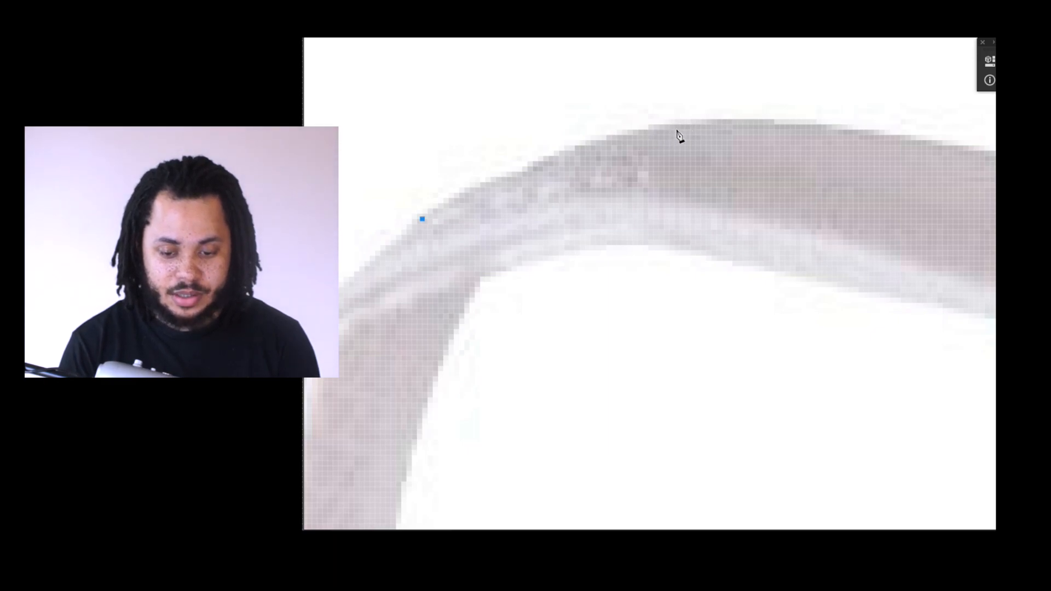
click(706, 126)
drag(706, 126, 814, 119)
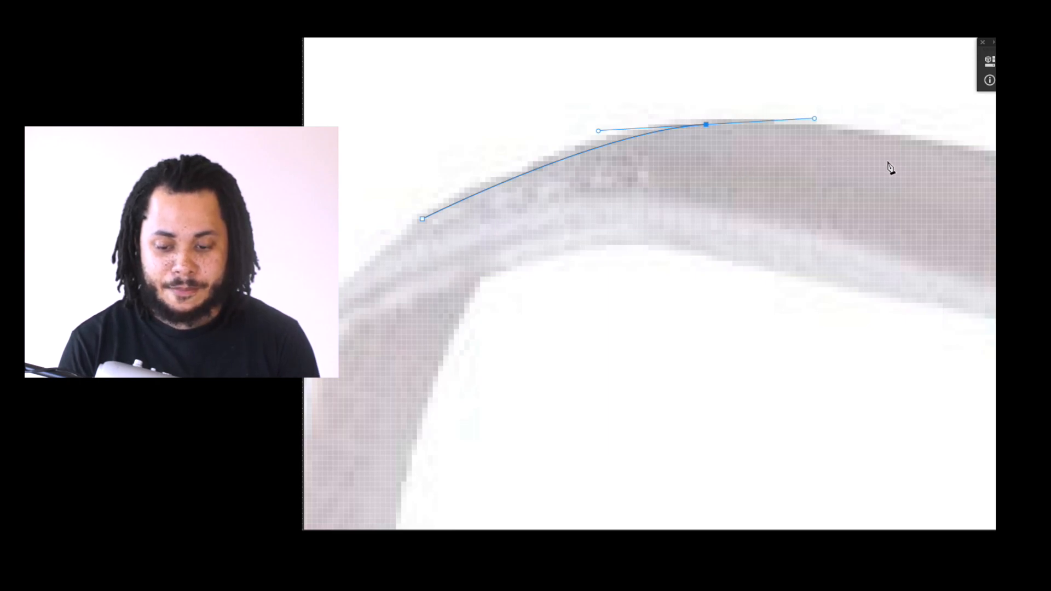
Continue the path with curved anchors down the upper strap to where the left ear loop meets the top hem
scroll(890, 167, right, 5)
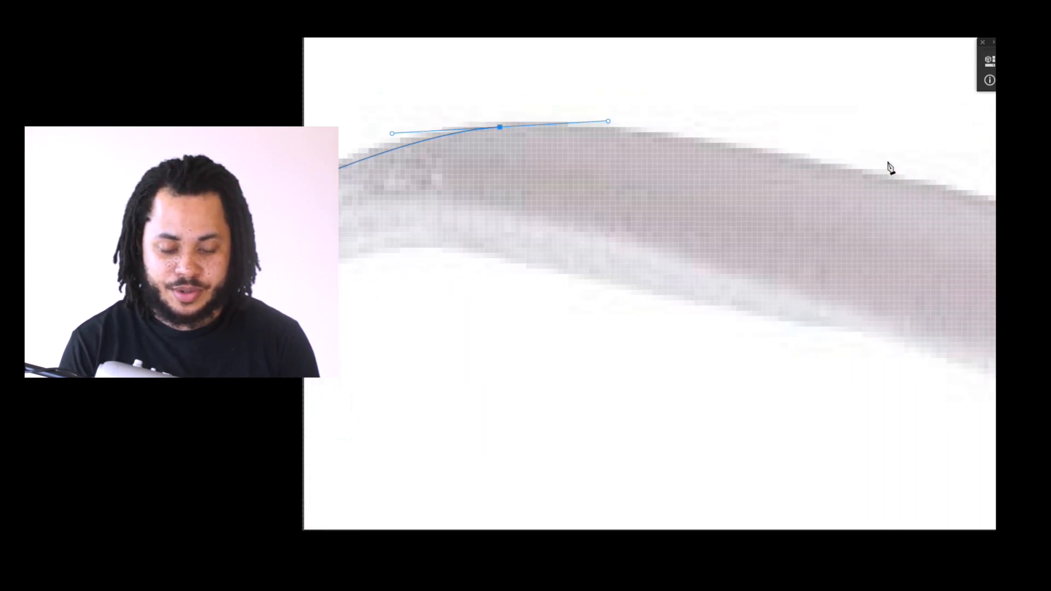
click(843, 175)
drag(843, 175, 896, 187)
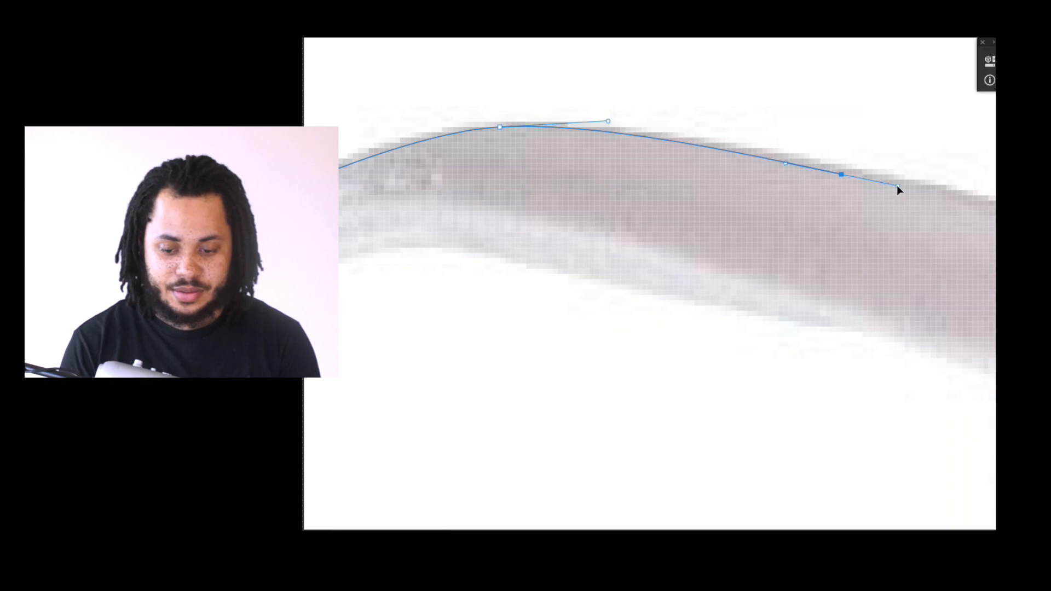
scroll(898, 187, right, 5)
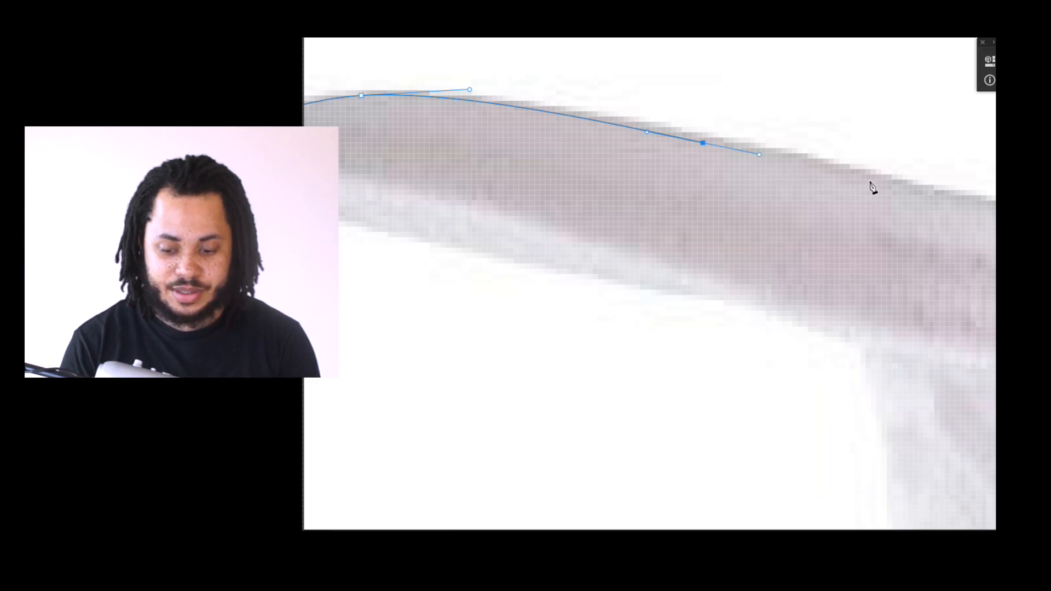
scroll(873, 188, right, 5)
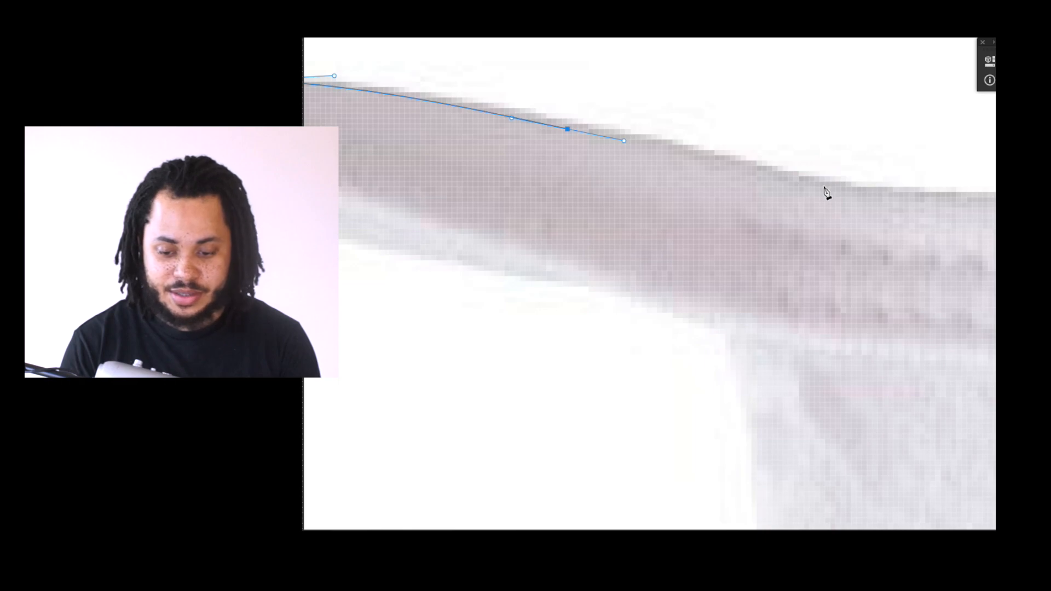
drag(846, 192, 872, 192)
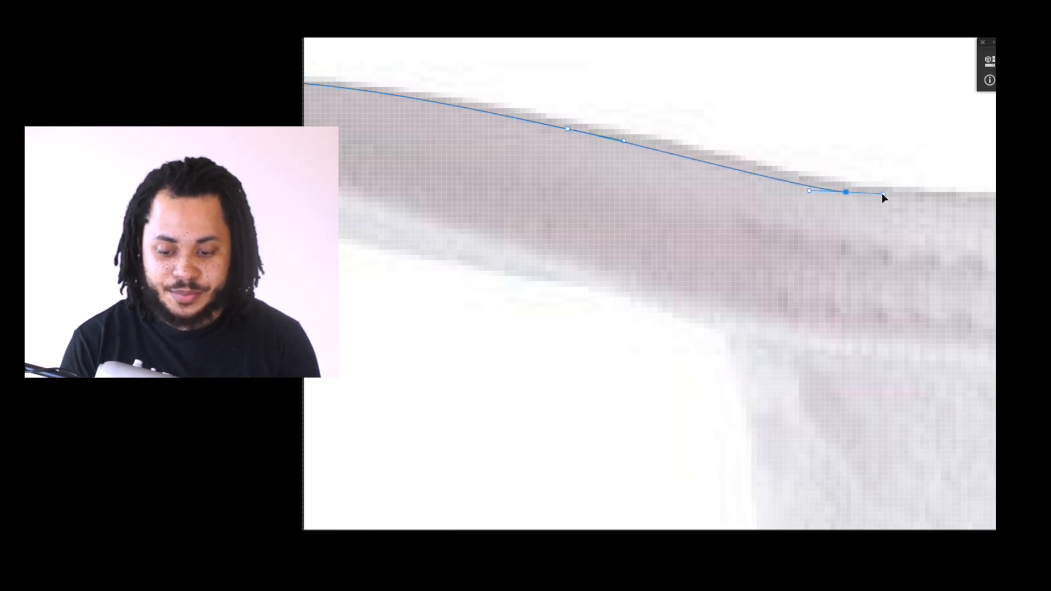
Extend the path along the left part of the top hem, undoing a misplaced anchor and placing a new one
scroll(884, 195, right, 10)
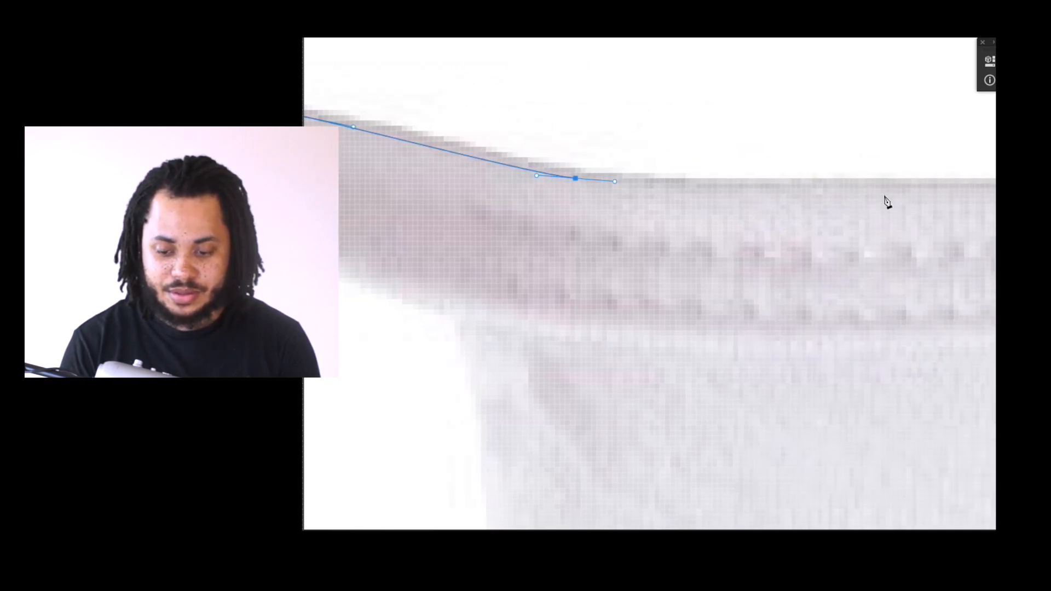
scroll(887, 203, right, 6)
drag(888, 179, 900, 177)
key(ctrl+z)
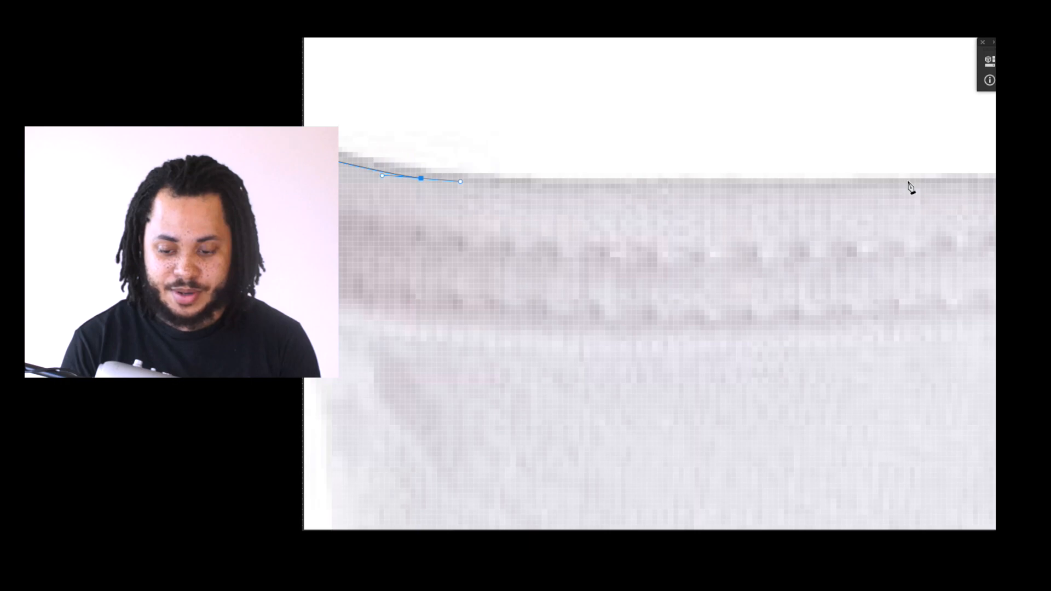
drag(919, 184, 981, 182)
Trace the slight rise at the middle of the top hem with curved anchors, shortening the direction handle to fit
scroll(962, 186, right, 10)
scroll(982, 186, right, 18)
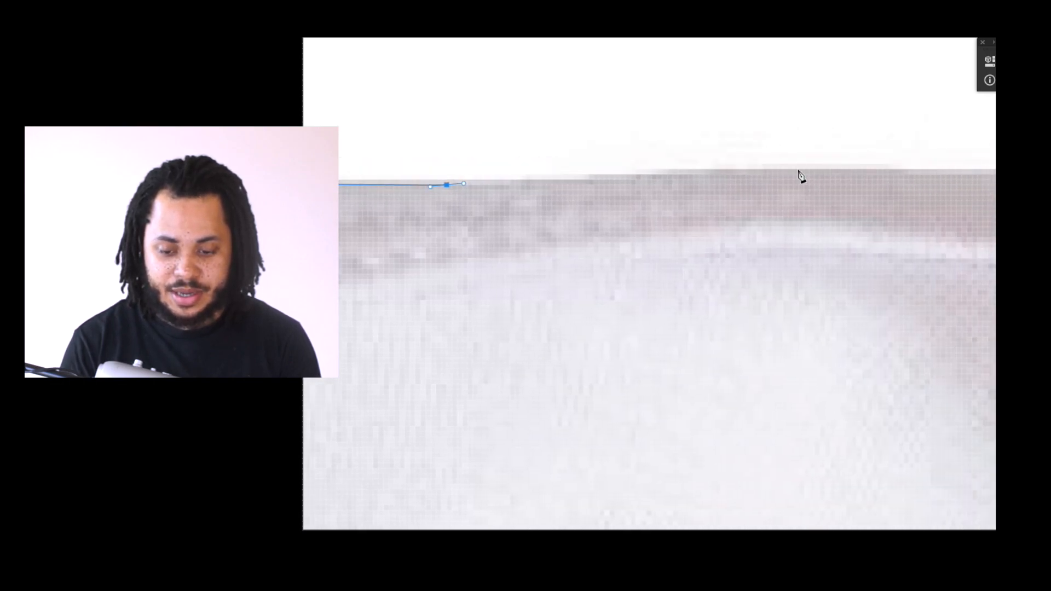
drag(726, 176, 887, 159)
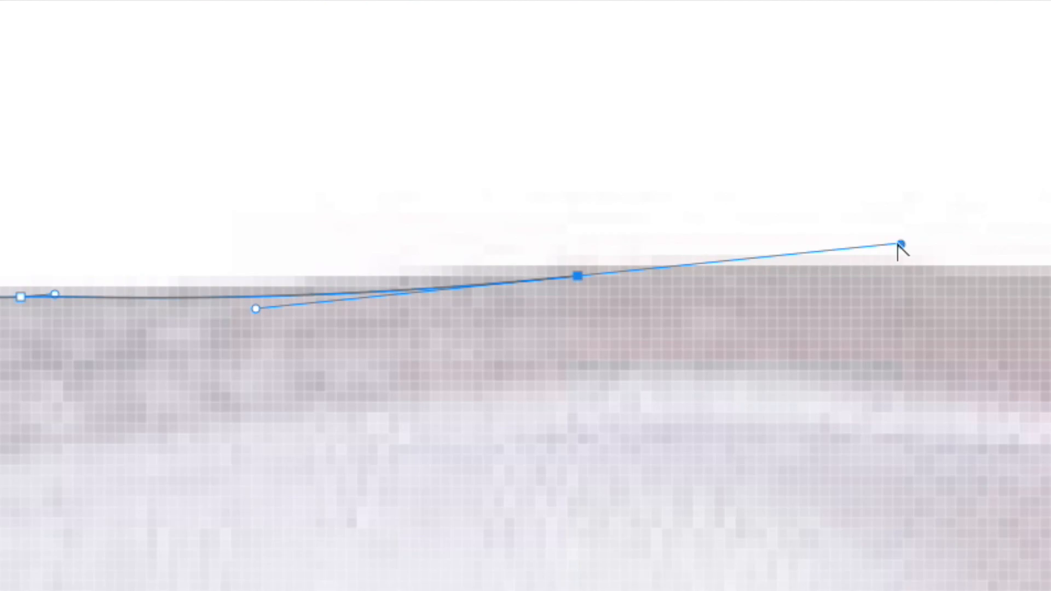
drag(893, 248, 668, 271)
drag(955, 276, 1050, 281)
Extend the path along the top hem past the mask's vertical centre seam
scroll(769, 222, up, 1)
scroll(770, 222, right, 8)
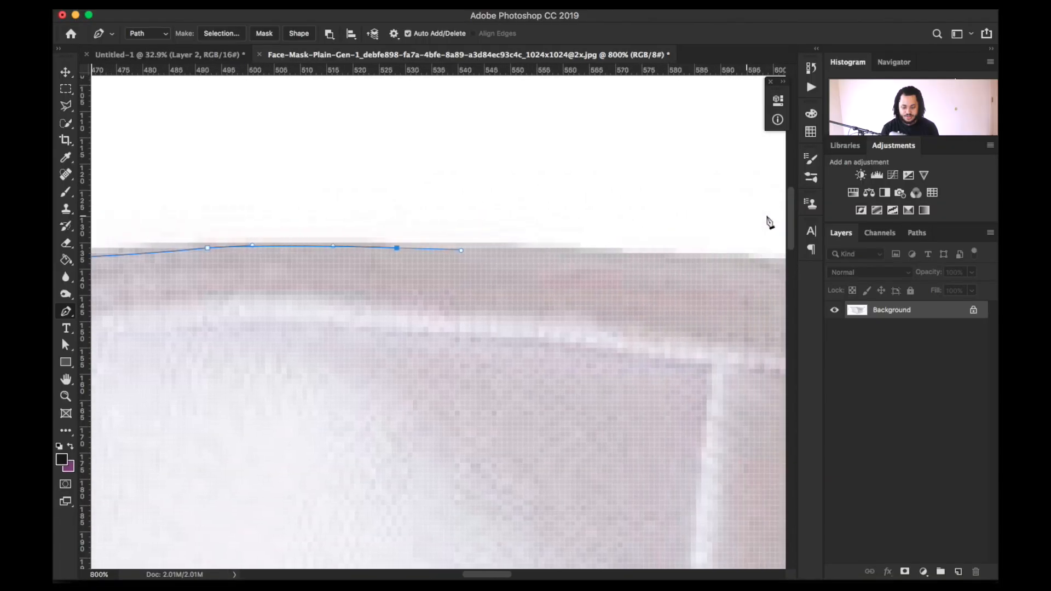
scroll(770, 221, right, 8)
scroll(770, 221, down, 2)
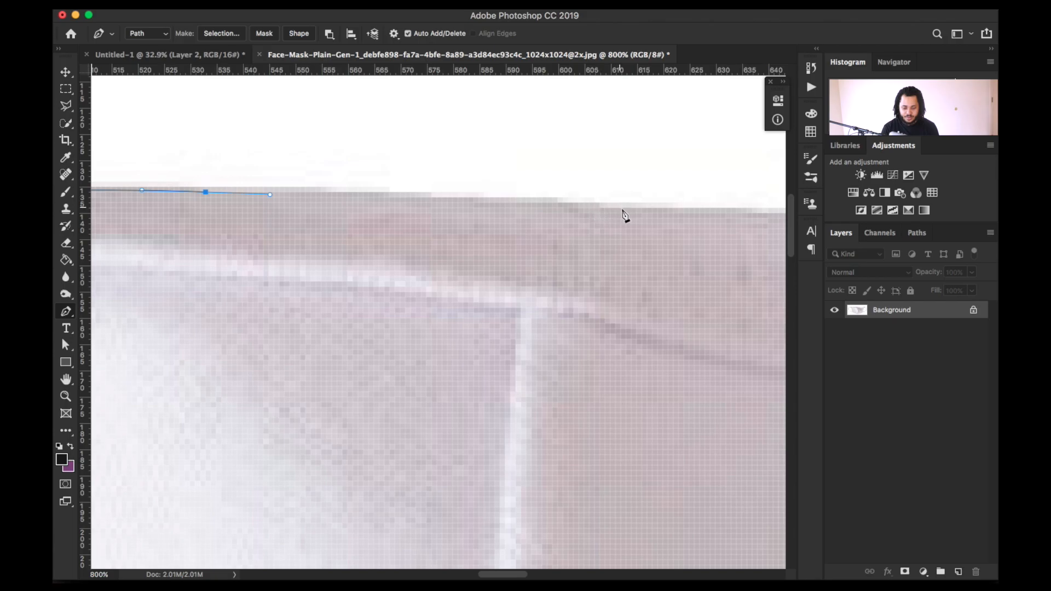
drag(631, 208, 682, 209)
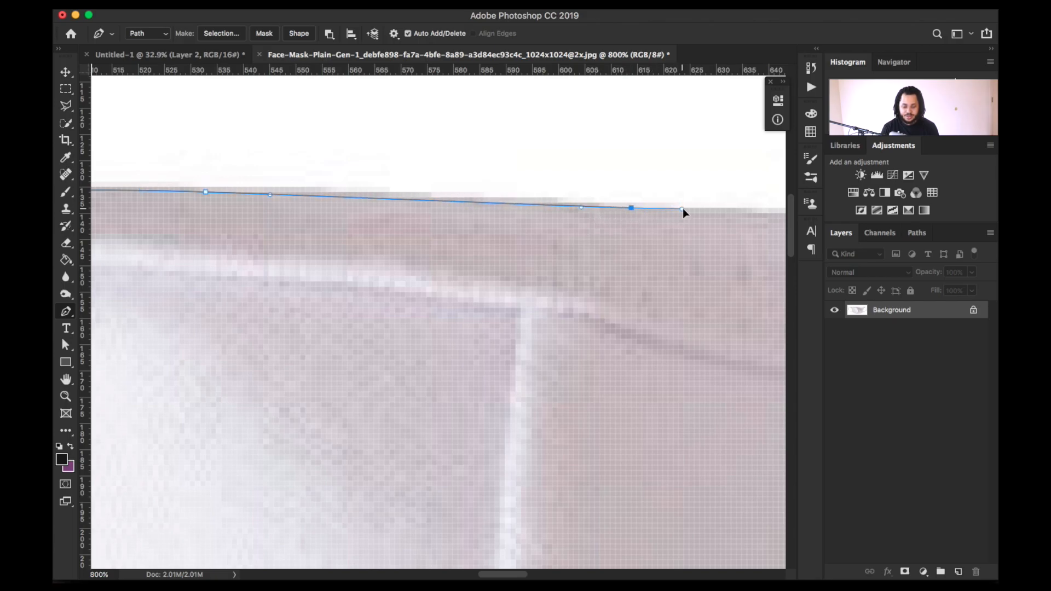
Add a curved anchor farther along the stitched top hem, right of the centre seam
scroll(684, 213, right, 3)
scroll(686, 215, right, 10)
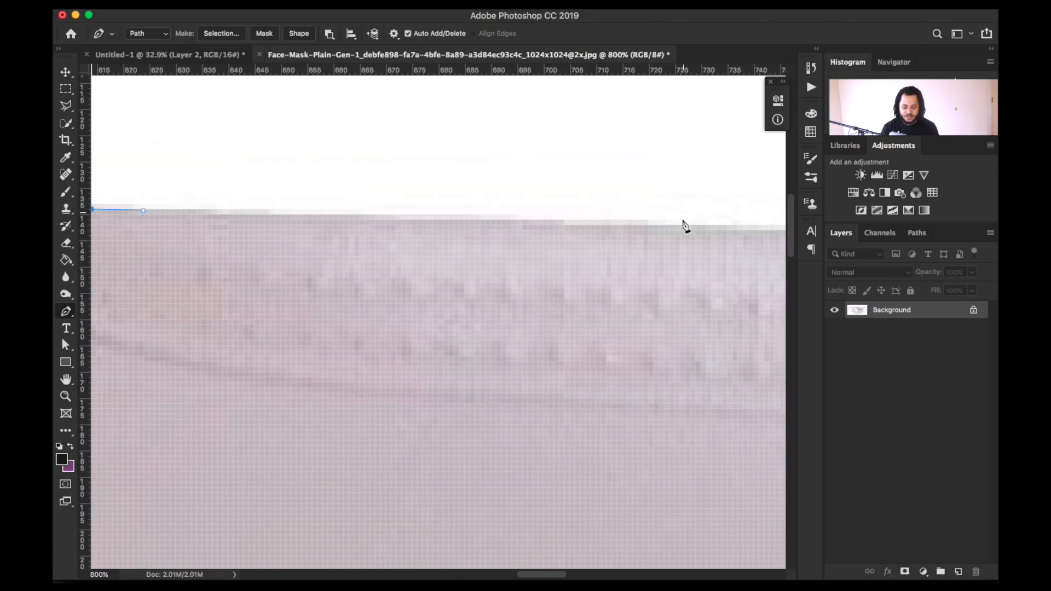
key(super+minus)
key(super+minus)
key(super+minus)
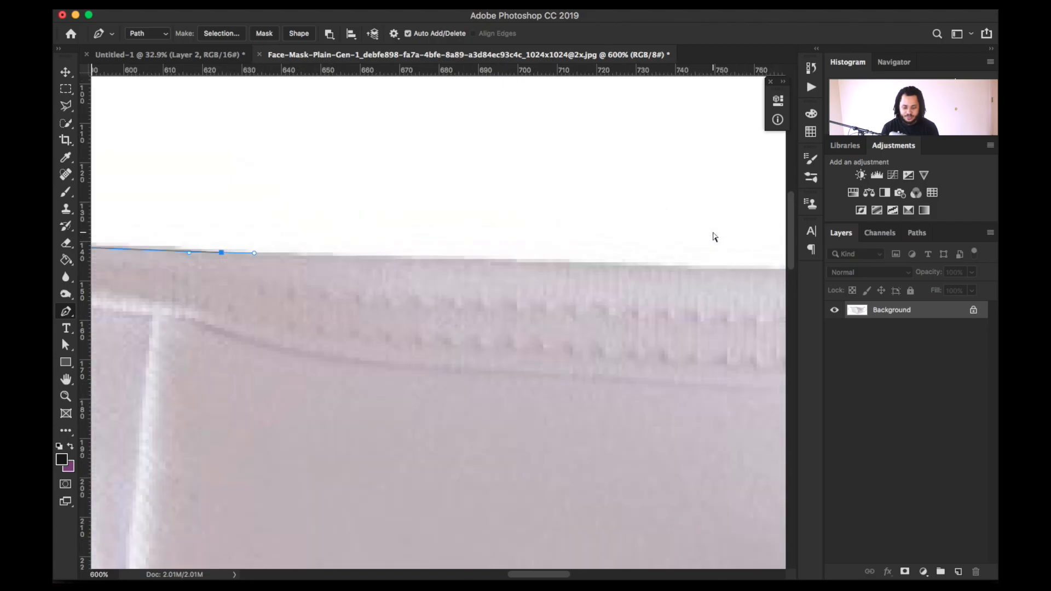
scroll(708, 246, down, 3)
scroll(708, 246, right, 2)
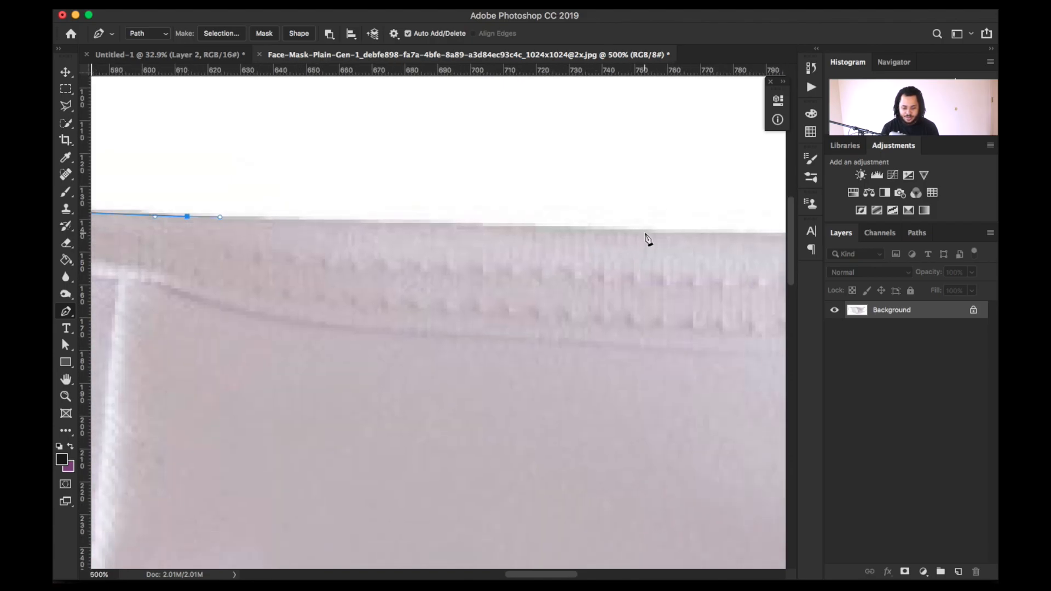
drag(645, 234, 699, 238)
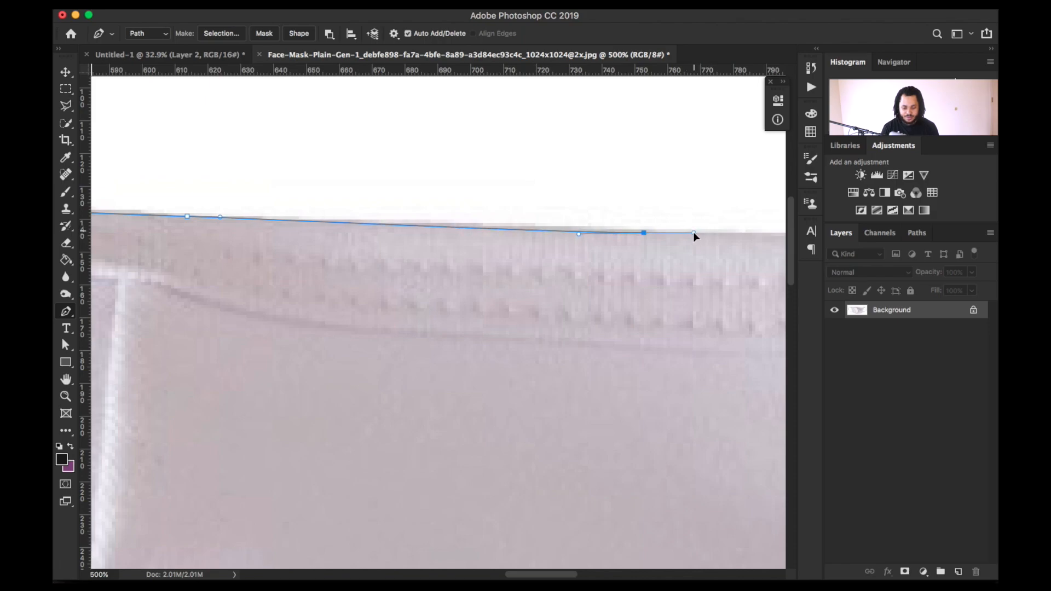
Extend the path over the rest of the top hem to where the right ear loop starts to rise
scroll(696, 237, right, 10)
scroll(696, 237, up, 1)
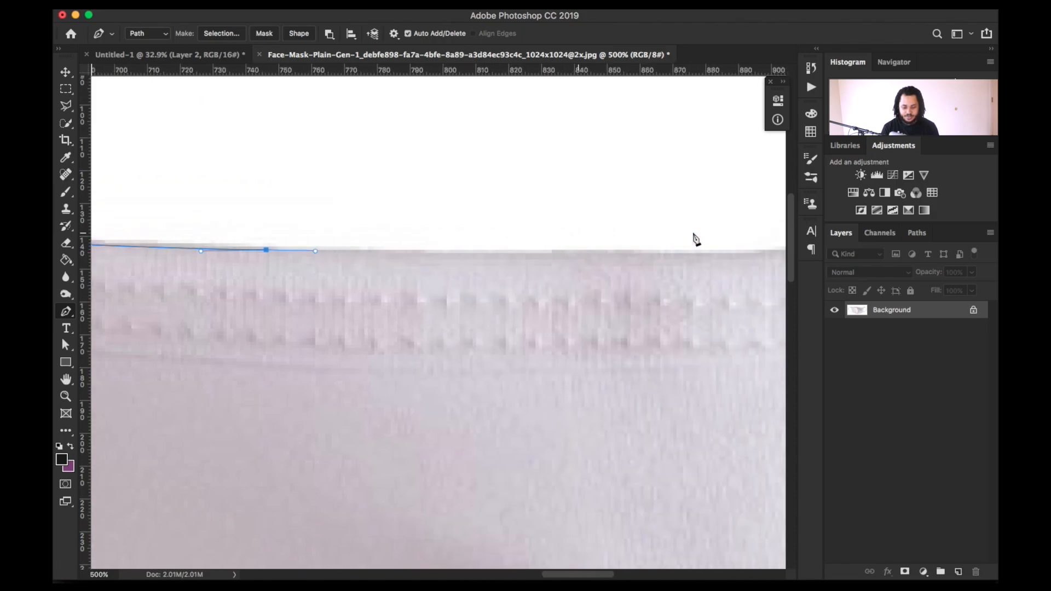
scroll(741, 257, right, 3)
scroll(740, 258, down, 1)
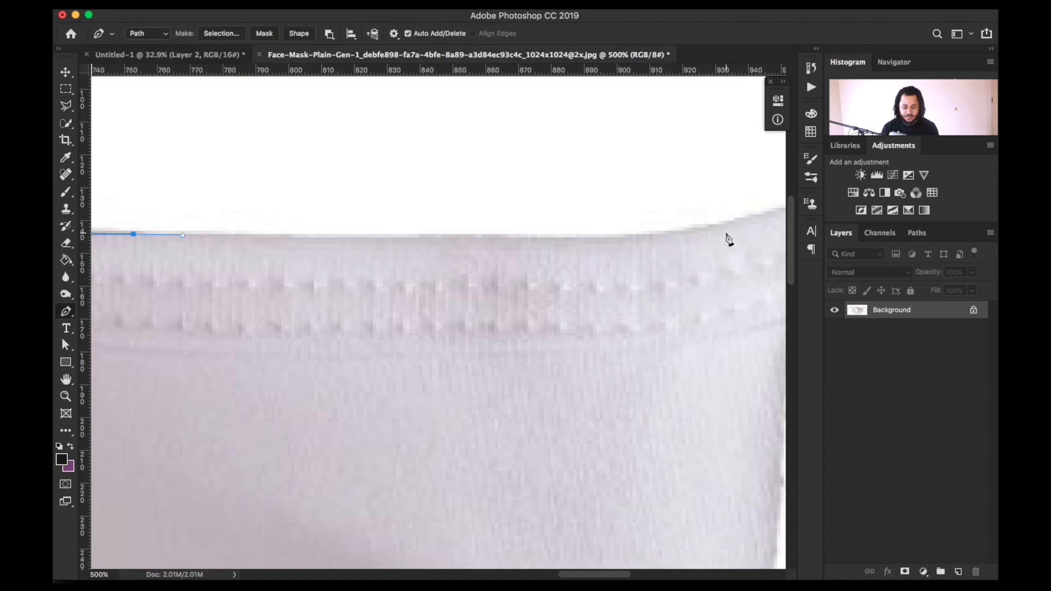
mouse_move(727, 226)
mouse_down()
mouse_move(783, 204)
mouse_move(770, 208)
mouse_move(767, 195)
mouse_move(733, 212)
mouse_up()
Curve the path over the top of the right ear loop and down its outer edge to the small seam bump
scroll(733, 214, right, 10)
scroll(734, 214, up, 1)
drag(703, 279, 647, 361)
drag(804, 390, 652, 303)
scroll(892, 460, down, 4)
scroll(892, 460, right, 2)
drag(826, 456, 839, 420)
click(830, 472)
Trace the small seam bump on the right ear loop with short segments, undoing the misplaced anchors
scroll(830, 476, down, 2)
scroll(830, 476, right, 1)
mouse_move(816, 497)
mouse_down()
mouse_move(777, 532)
mouse_move(812, 504)
mouse_up()
click(808, 502)
scroll(808, 503, down, 3)
drag(777, 537, 743, 590)
key(super+z)
mouse_move(780, 513)
mouse_down()
mouse_move(767, 571)
mouse_move(745, 583)
mouse_move(771, 543)
mouse_up()
key(super+z)
click(784, 509)
Continue the path down the lower outer edge of the right ear loop to the twist in the strap
scroll(767, 548, down, 5)
scroll(768, 548, left, 1)
drag(650, 457, 552, 517)
scroll(552, 518, down, 4)
scroll(552, 518, left, 3)
drag(513, 437, 496, 453)
Extend the path from the right strap to the bottom hem, undoing one anchor and placing it again
scroll(496, 454, down, 4)
scroll(496, 453, left, 6)
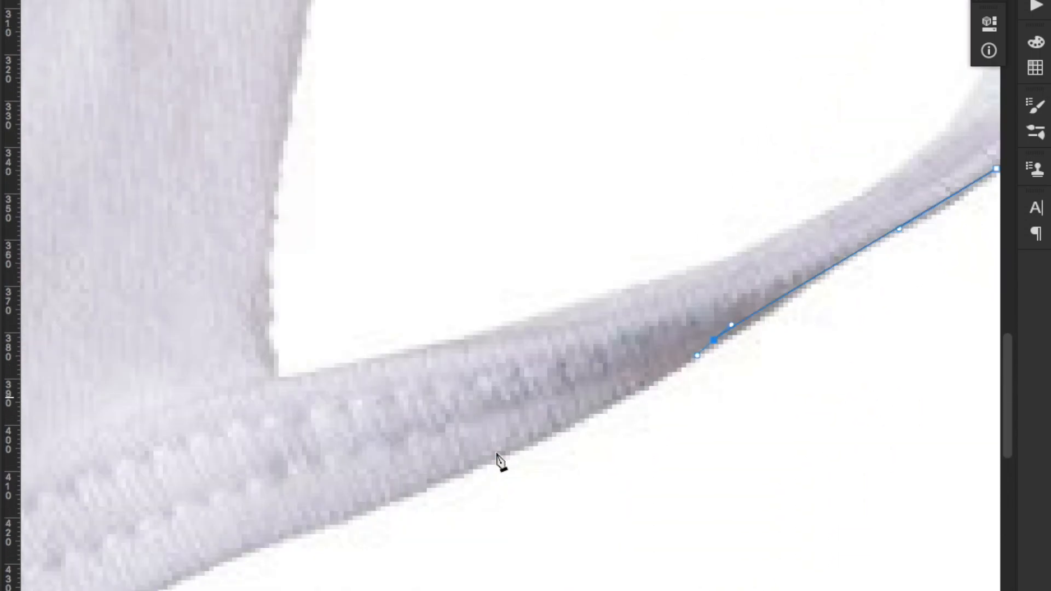
drag(462, 393, 398, 423)
key(super+z)
scroll(399, 426, down, 4)
scroll(399, 426, left, 6)
drag(195, 475, 132, 506)
Trace the right side of the bottom hem with curved anchors down to the mask's lowest area
scroll(132, 506, down, 4)
scroll(132, 506, left, 10)
drag(162, 469, 222, 498)
scroll(219, 495, down, 4)
scroll(219, 495, left, 9)
drag(102, 432, 175, 428)
Curve the path from the mask's lowest point up the left side of the bottom hem
scroll(155, 430, left, 15)
scroll(155, 430, up, 3)
drag(124, 322, 35, 236)
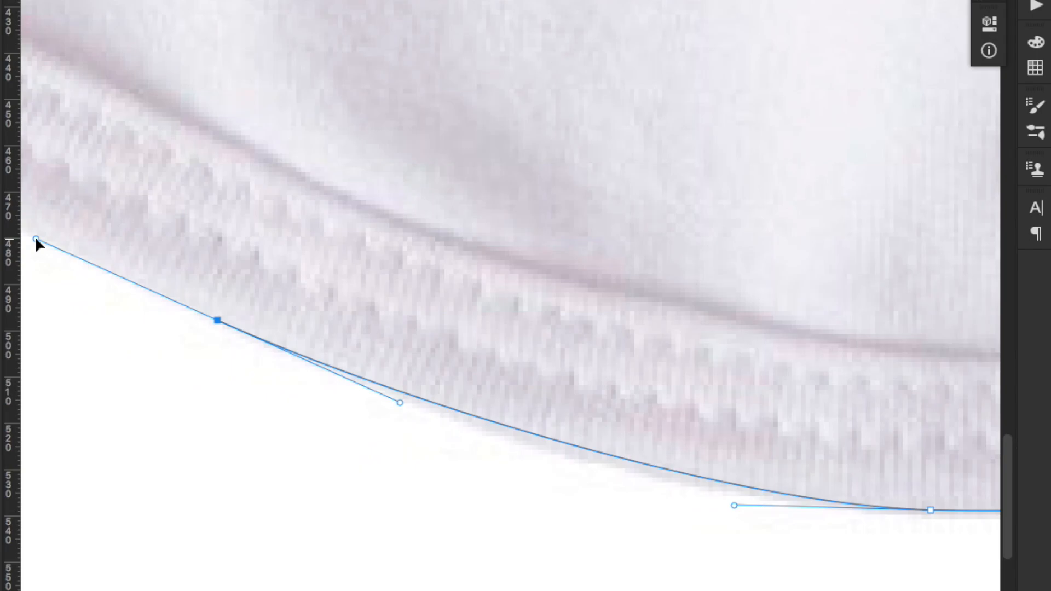
scroll(106, 287, left, 12)
scroll(105, 287, up, 5)
drag(145, 244, 88, 223)
Continue the path along the lower left strap to the bottom bend of the left ear loop
scroll(89, 226, left, 13)
scroll(90, 225, up, 4)
drag(310, 248, 135, 170)
scroll(136, 171, left, 4)
scroll(136, 171, up, 2)
scroll(135, 170, left, 3)
scroll(135, 169, up, 1)
drag(155, 129, 92, 31)
Trace the outer side of the left ear loop upward and close the path at its starting anchor
scroll(93, 34, up, 10)
scroll(93, 34, left, 6)
mouse_move(258, 57)
mouse_down()
mouse_move(265, 1)
mouse_move(269, 52)
mouse_up()
scroll(270, 18, up, 8)
drag(359, 59, 434, 0)
click(428, 1)
Convert the closed mask outline into a new anti-aliased selection with a 1-pixel feather radius
key(super+minus)
key(super+minus)
key(super+minus)
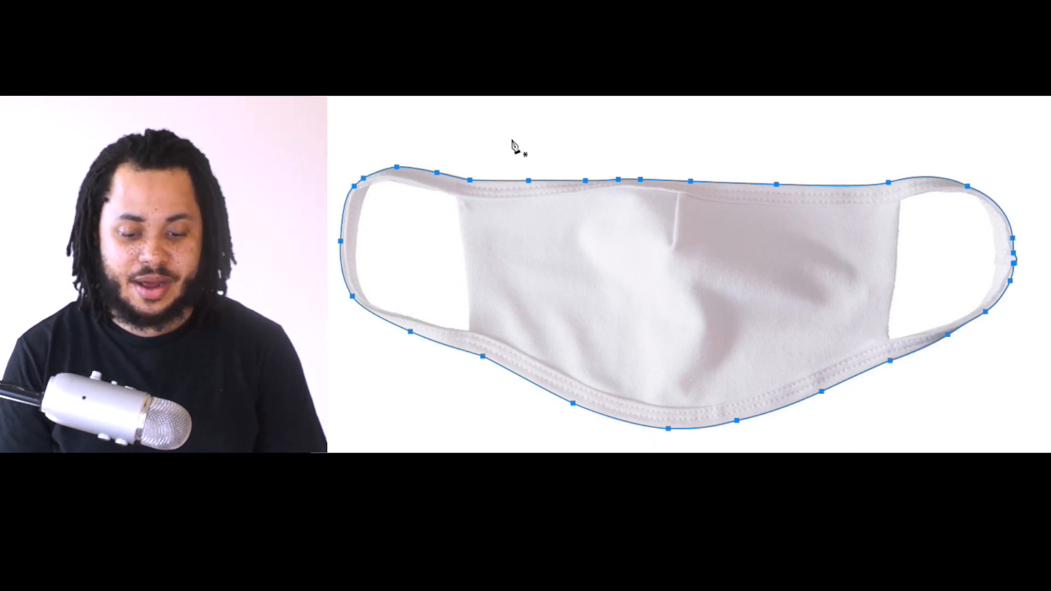
right_click(643, 183)
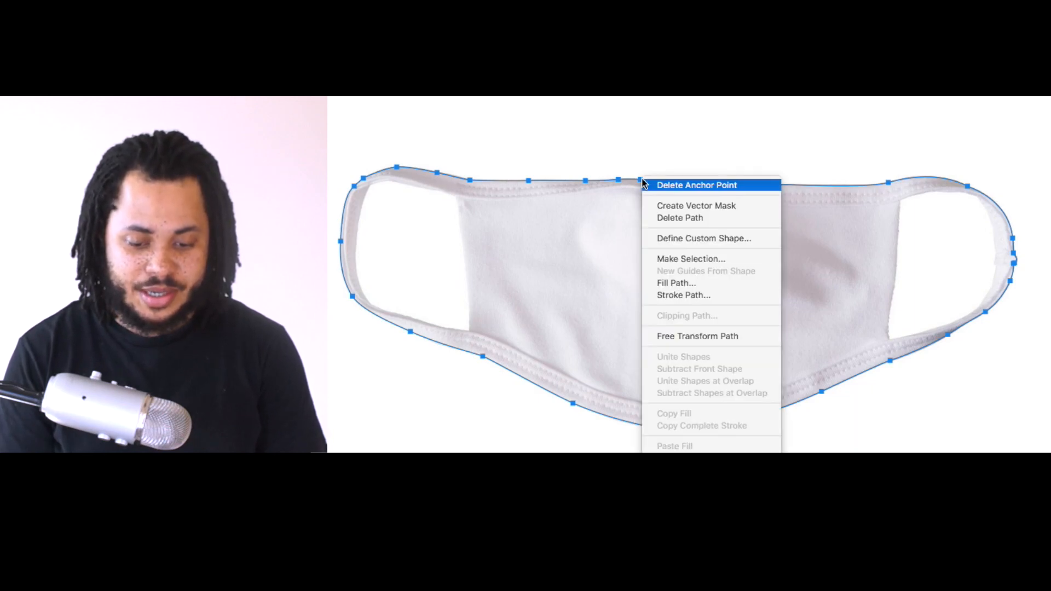
click(678, 259)
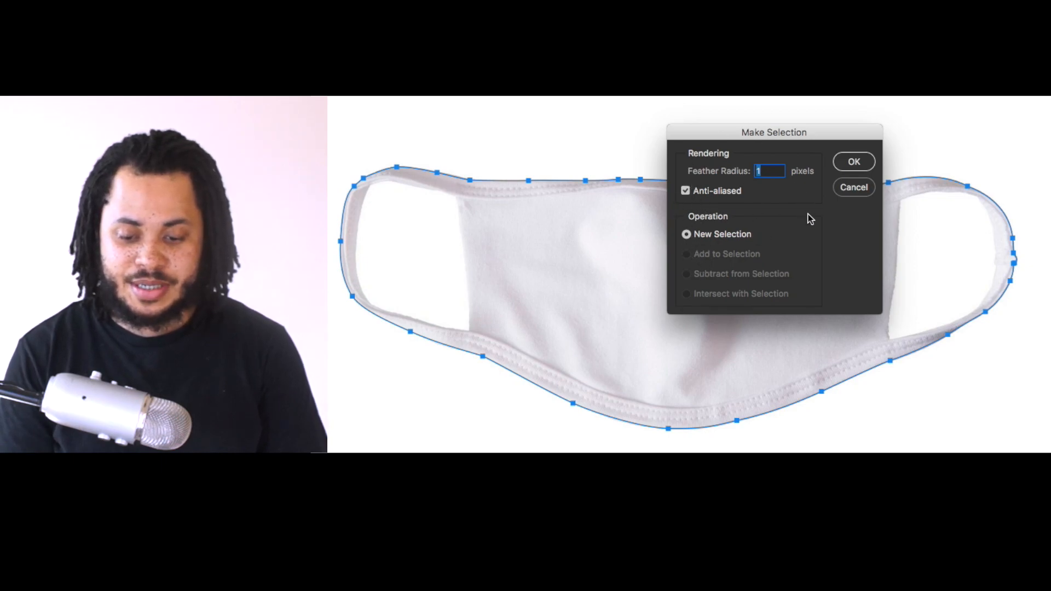
click(854, 162)
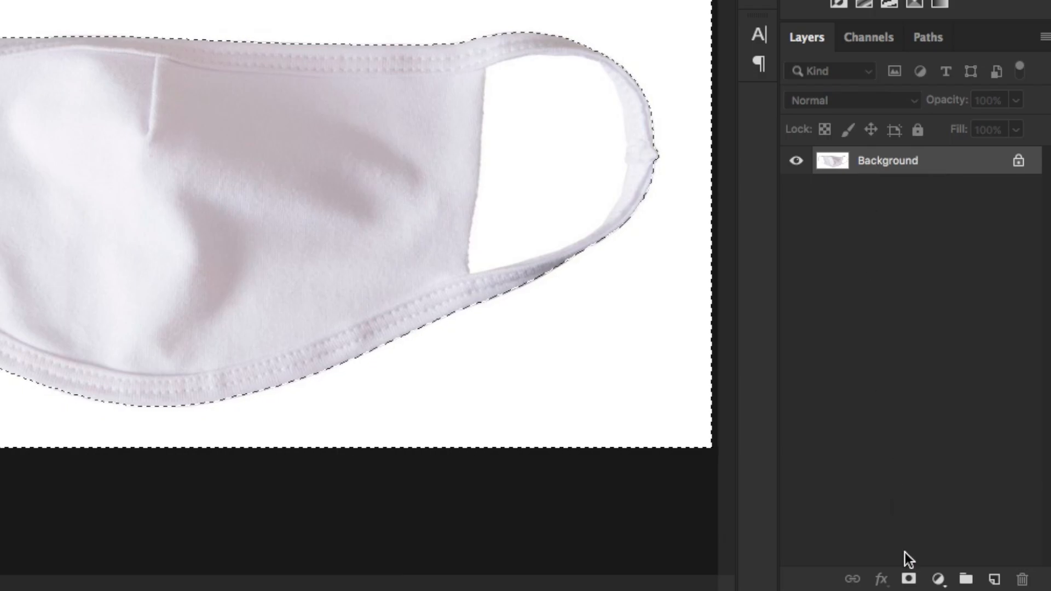
Add a layer mask from the selection and invert it to keep the face mask and hide the background
click(909, 580)
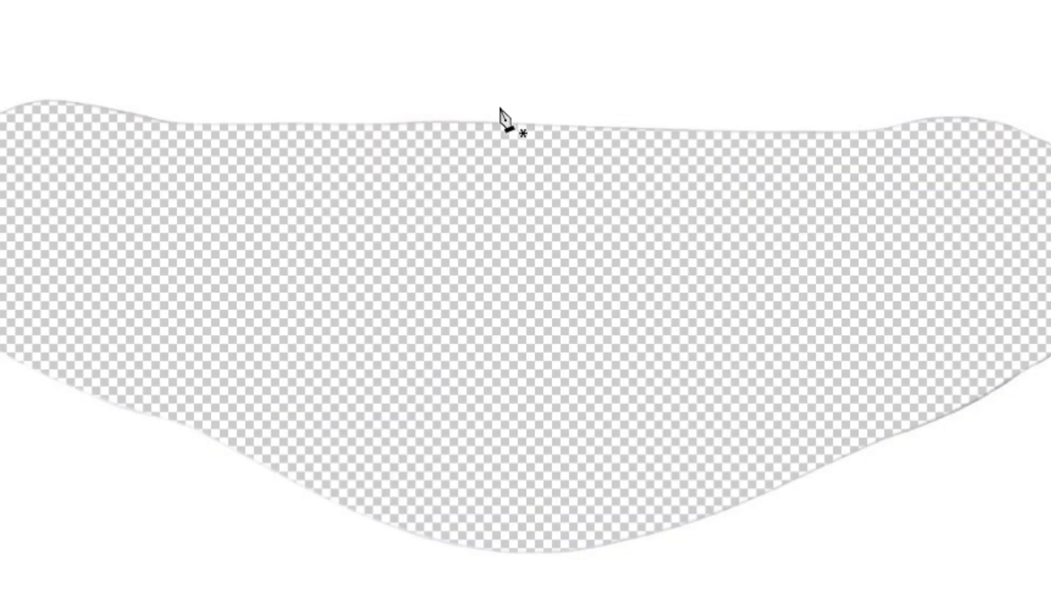
key(ctrl+minus)
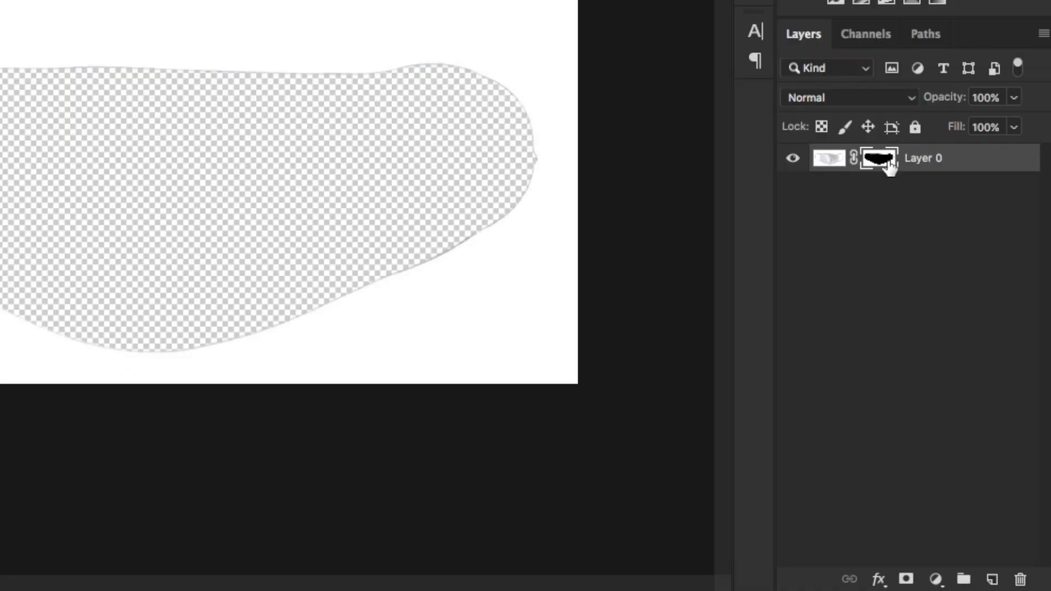
key(ctrl+i)
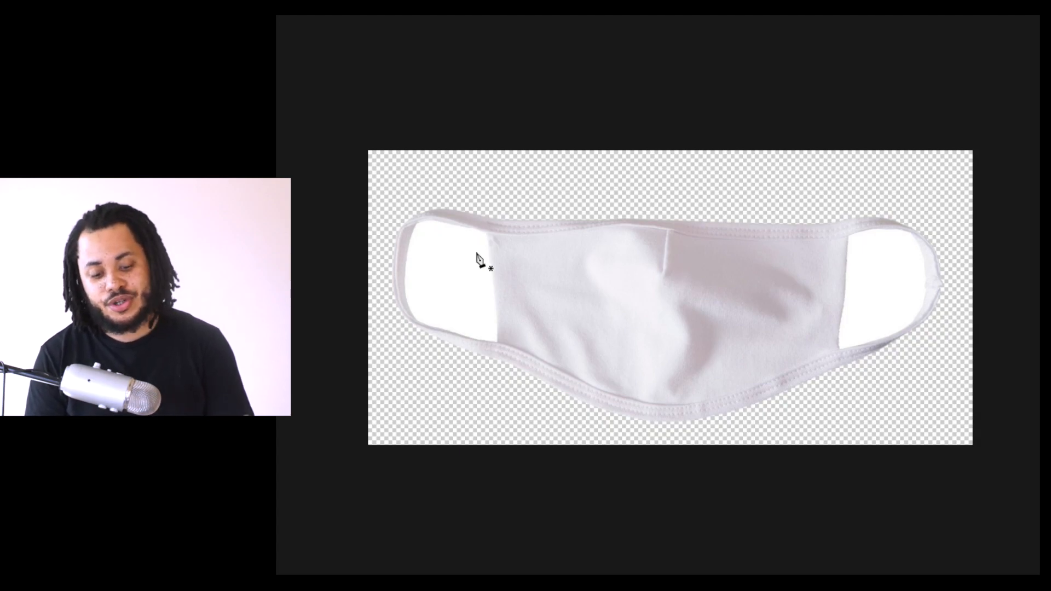
Start a new Pen path with an anchor on the inner edge of the left ear loop
key(ctrl+plus)
key(ctrl+plus)
key(ctrl+plus)
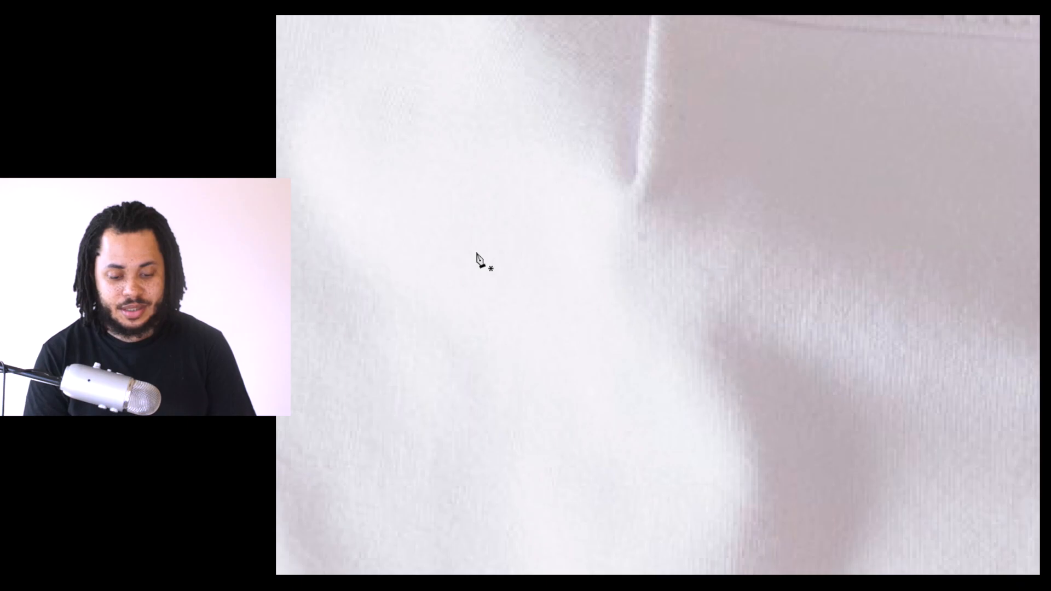
scroll(479, 259, left, 15)
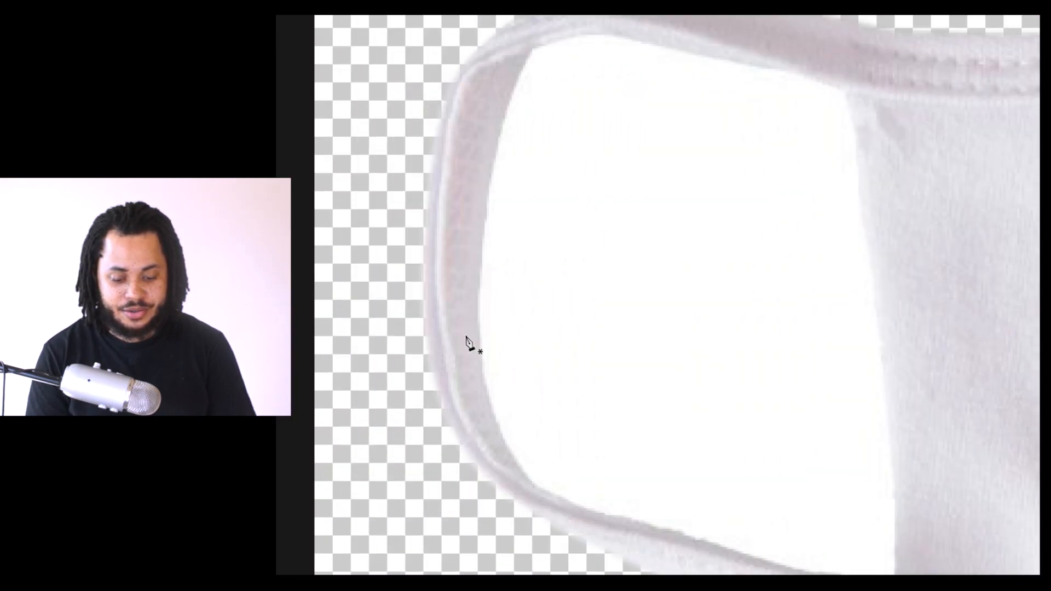
key(ctrl+plus)
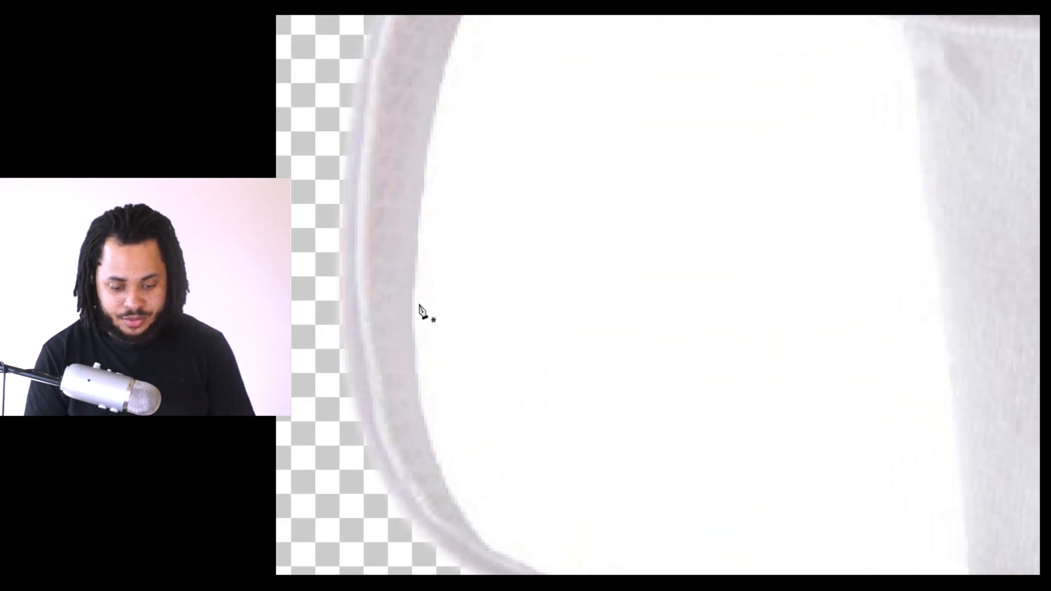
key(ctrl+plus)
key(ctrl+plus)
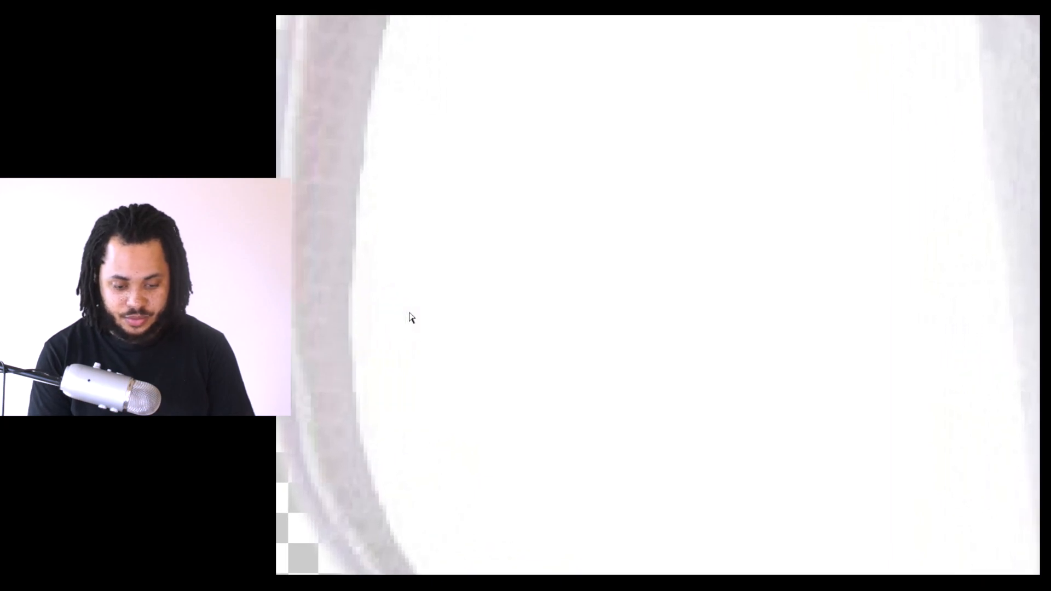
scroll(409, 313, left, 3)
scroll(409, 313, up, 2)
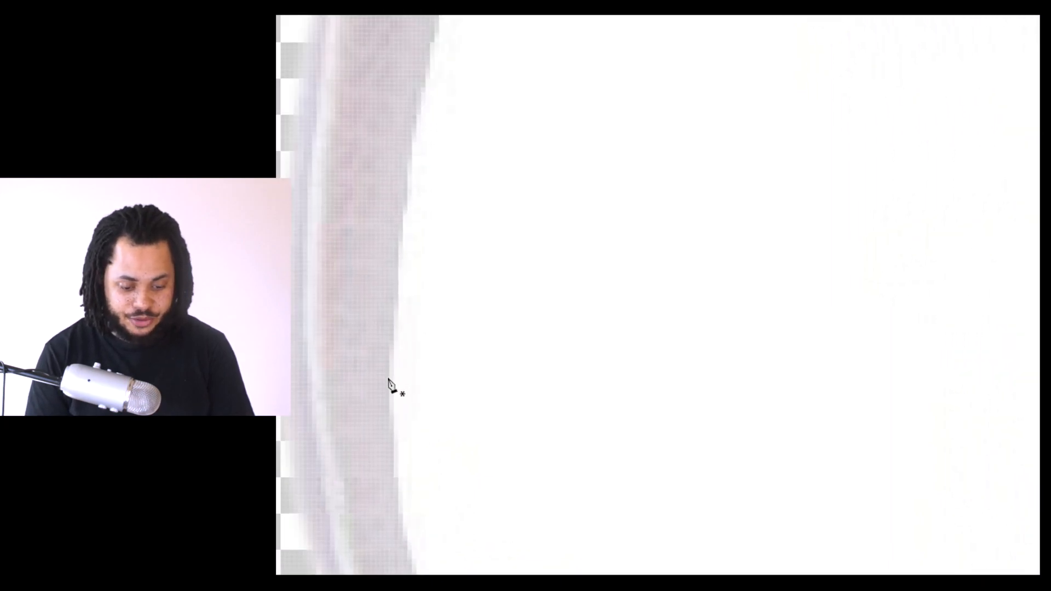
scroll(409, 136, up, 5)
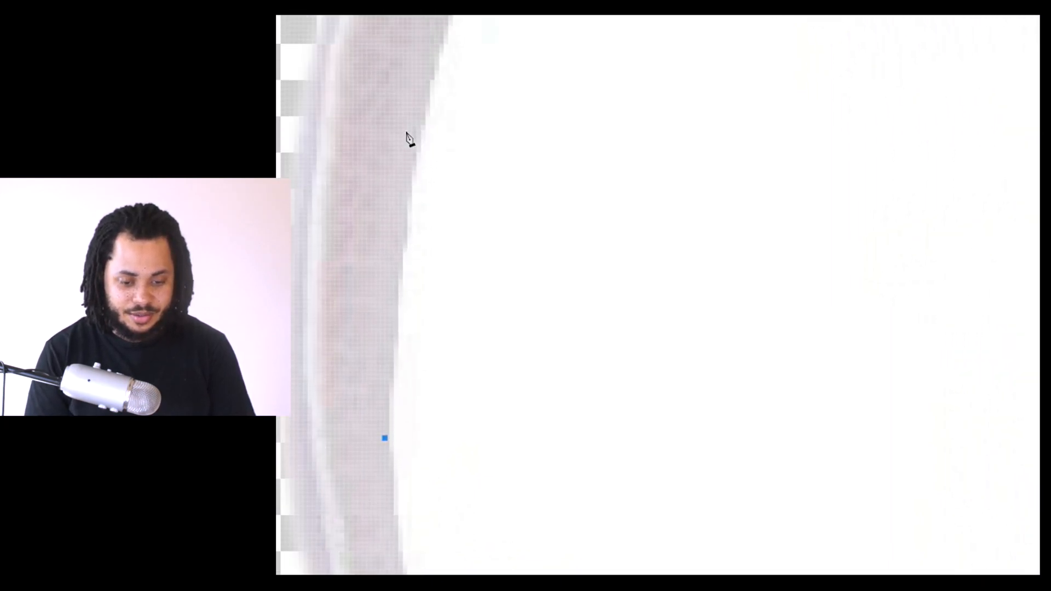
Continue the path up the left loop's inner edge, around its upper corner and along the underside of the top strap
scroll(408, 137, right, 2)
scroll(447, 117, down, 1)
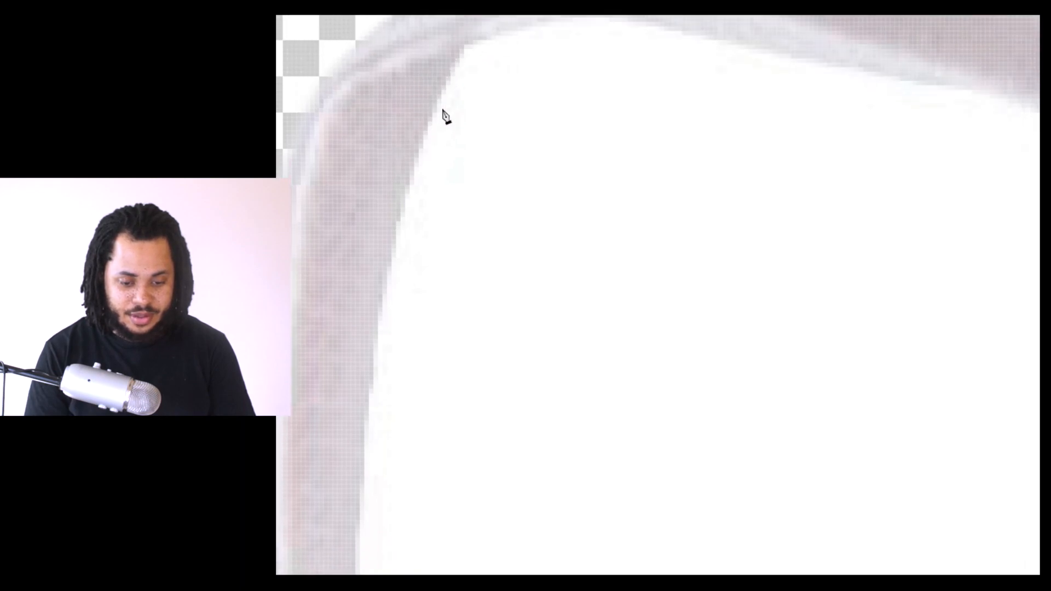
scroll(440, 120, down, 2)
scroll(440, 120, up, 1)
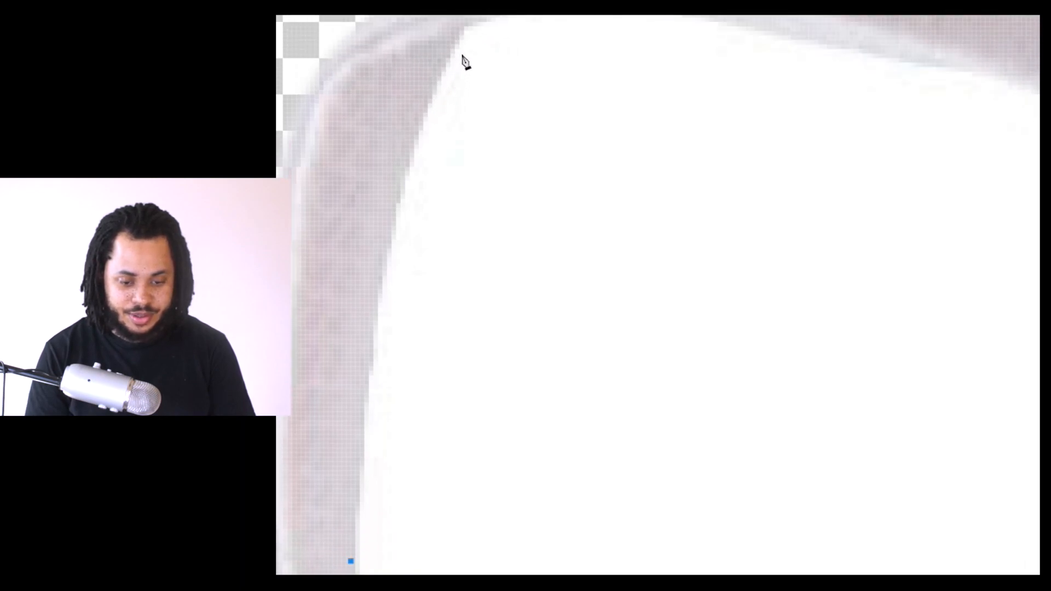
mouse_move(460, 26)
mouse_down()
mouse_move(551, 19)
mouse_move(474, 49)
mouse_move(460, 70)
mouse_up()
click(463, 63)
drag(686, 43, 825, 88)
scroll(810, 81, right, 10)
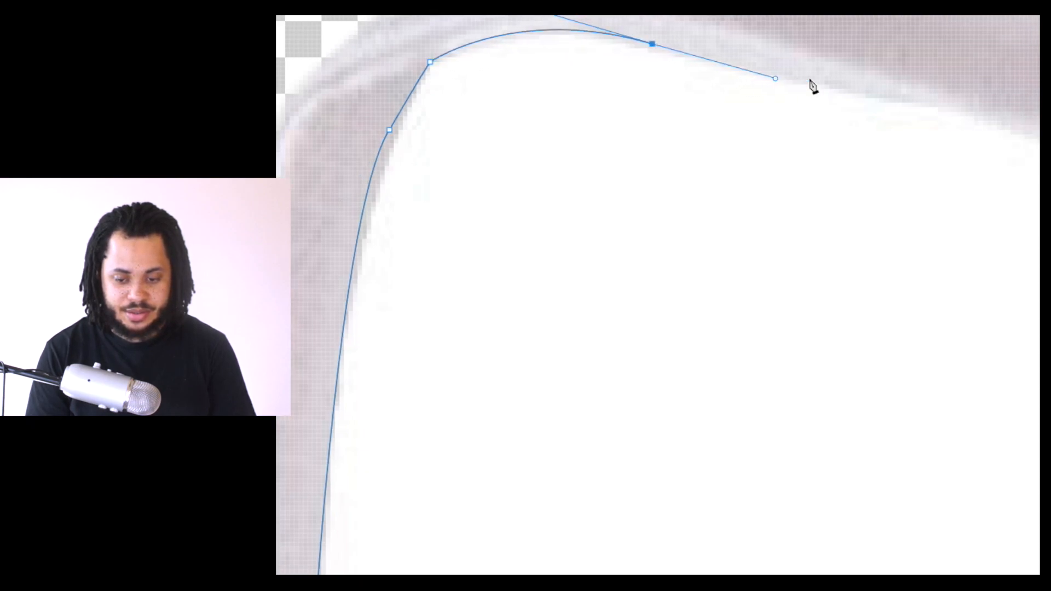
Trace the left side edge of the mask fabric down to the opening's bottom corner, adding a corner anchor there
scroll(810, 81, down, 8)
scroll(844, 460, down, 3)
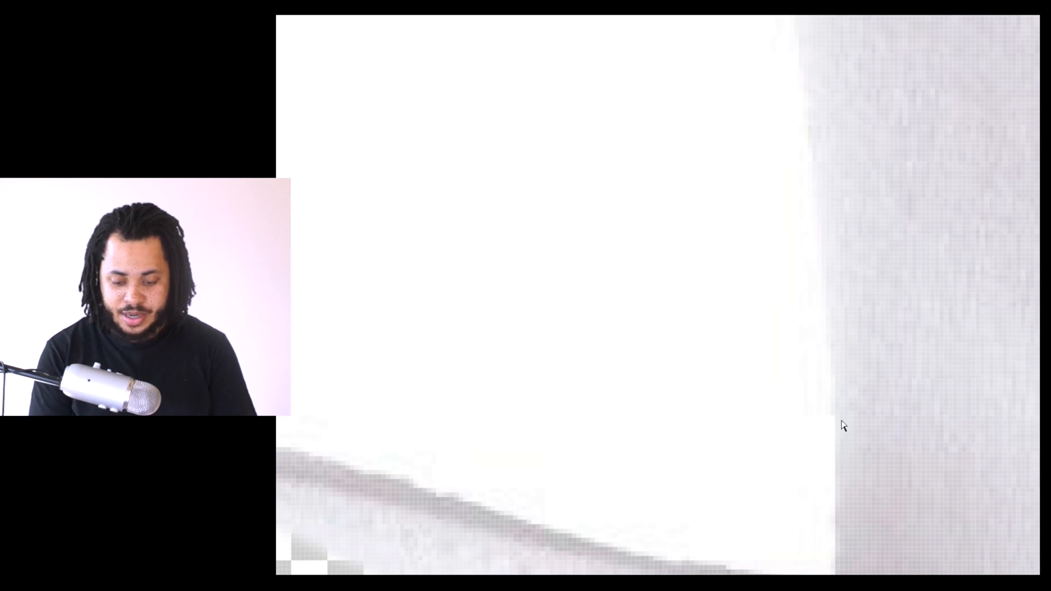
key(ctrl+minus)
key(ctrl+minus)
scroll(811, 298, up, 4)
drag(785, 472, 786, 544)
scroll(787, 544, down, 3)
click(782, 444)
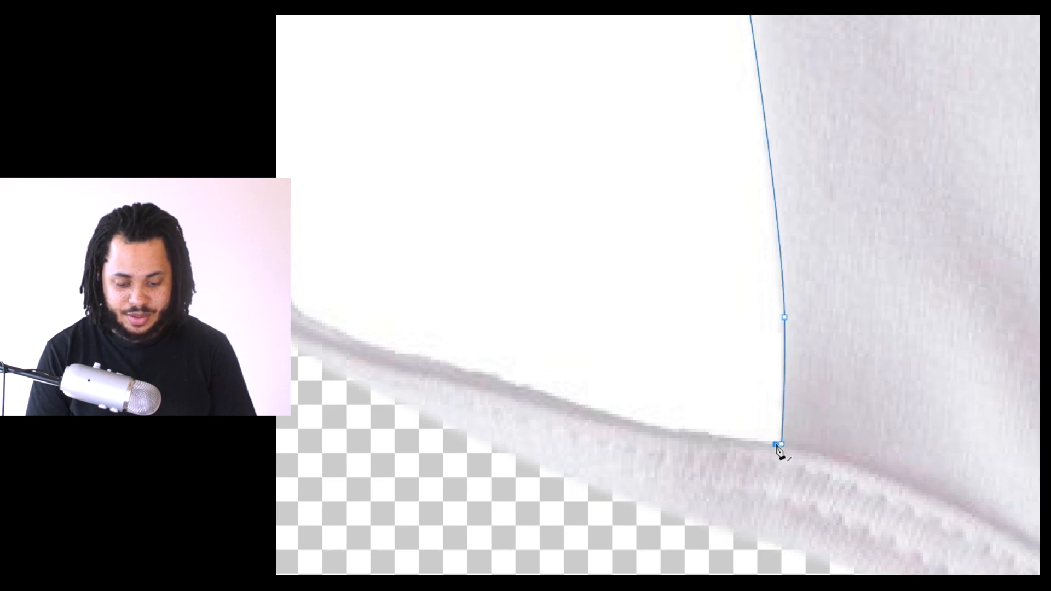
Trace the inner edge of the lower left strap and loop bend, closing the path at its starting anchor
scroll(781, 451, left, 4)
drag(696, 387, 586, 346)
key(ctrl+z)
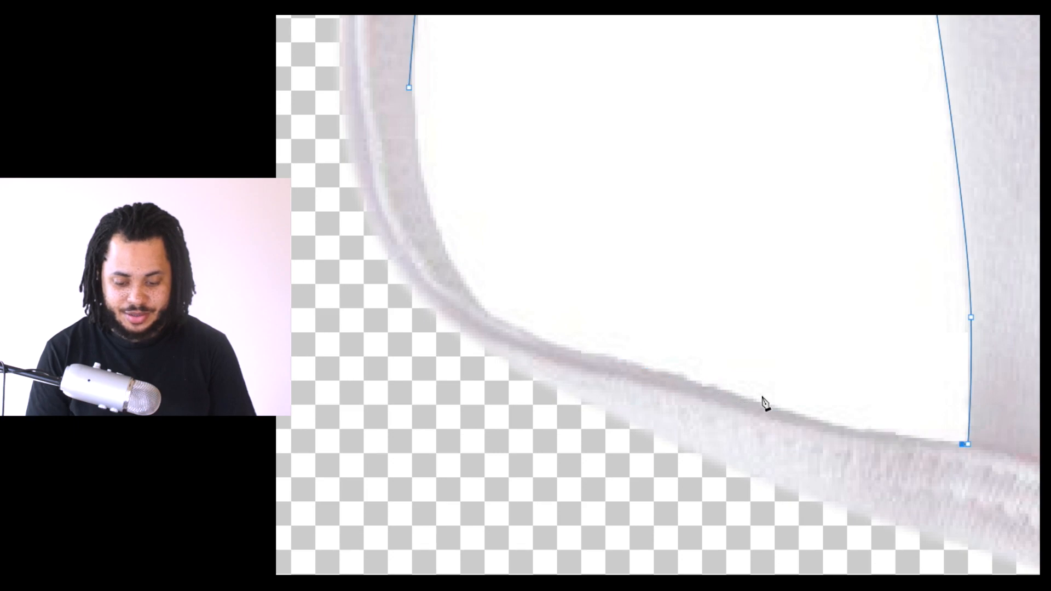
drag(745, 400, 684, 371)
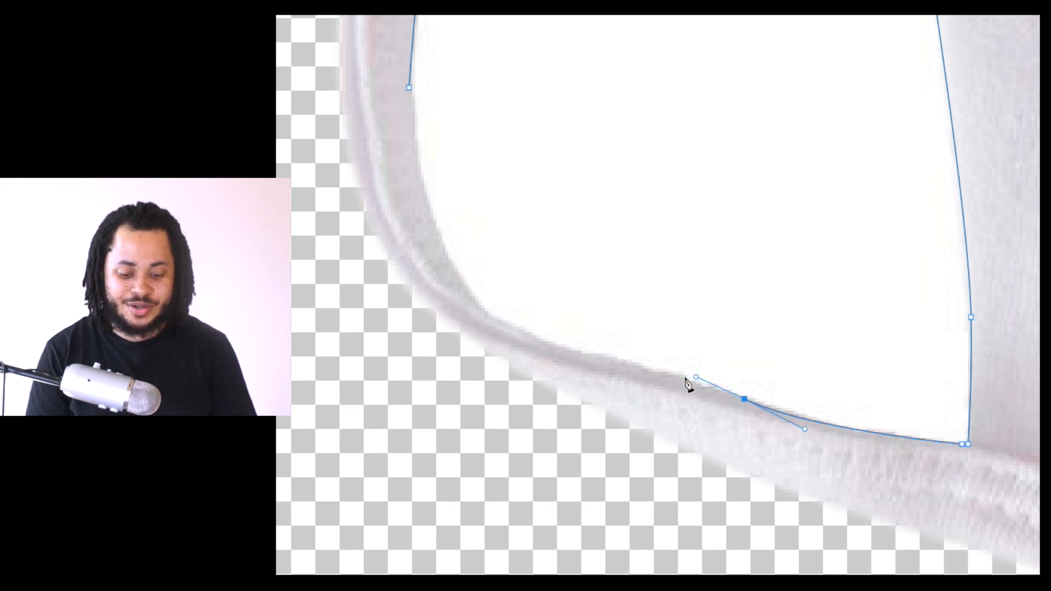
drag(588, 354, 570, 346)
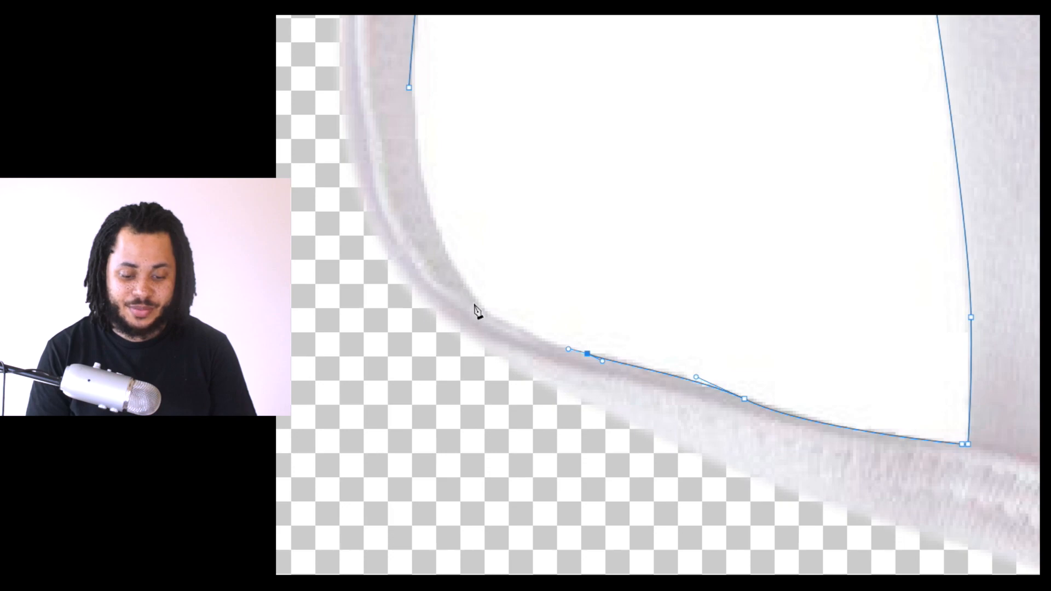
drag(473, 296, 444, 255)
scroll(406, 149, up, 1)
drag(409, 111, 412, 20)
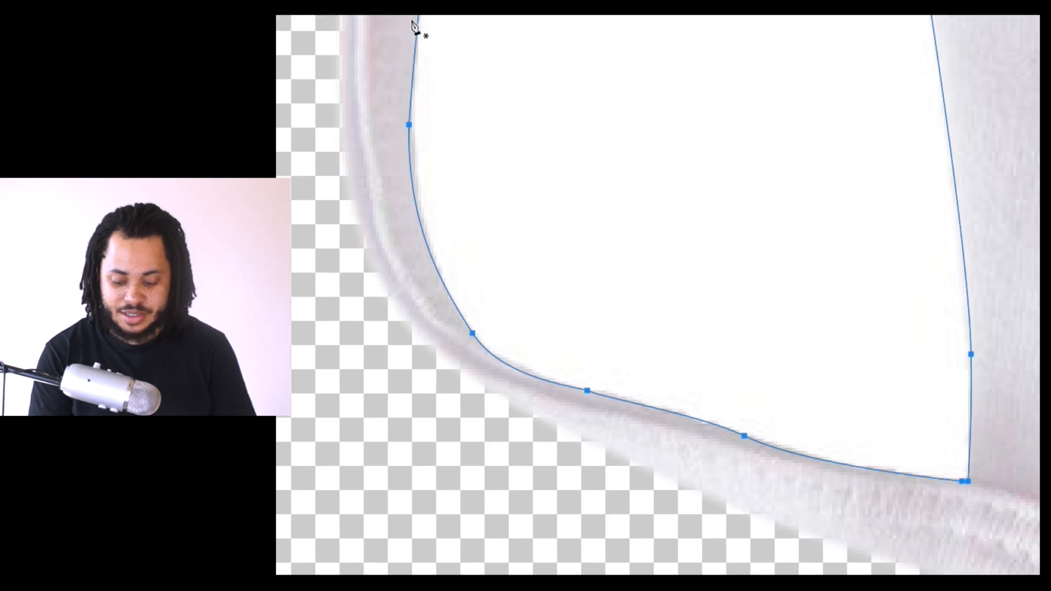
Convert the closed path around the left ear loop opening into a selection
key(ctrl+0)
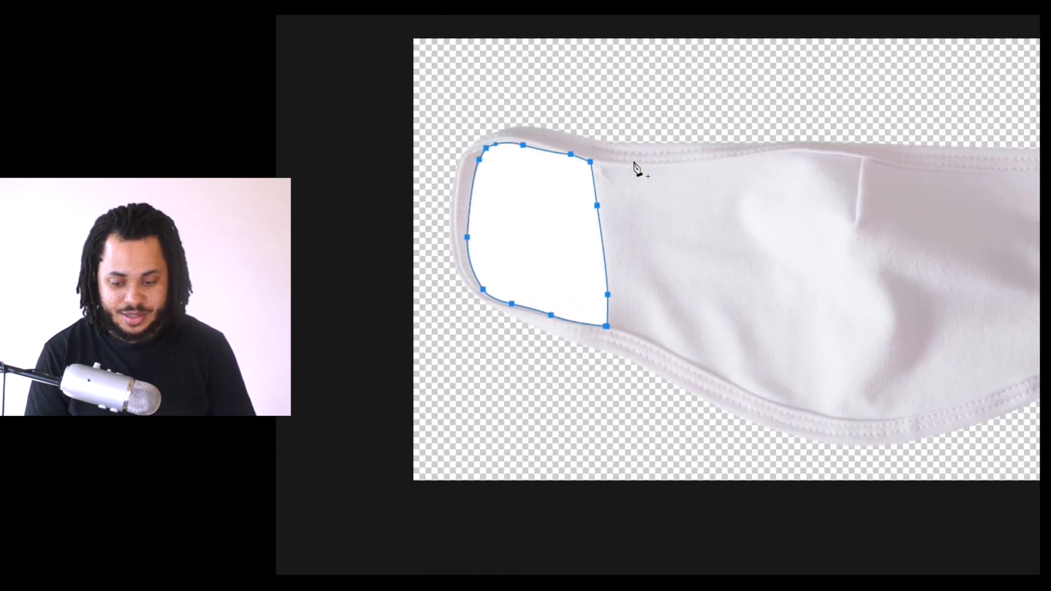
scroll(634, 163, right, 3)
scroll(634, 164, up, 1)
right_click(428, 244)
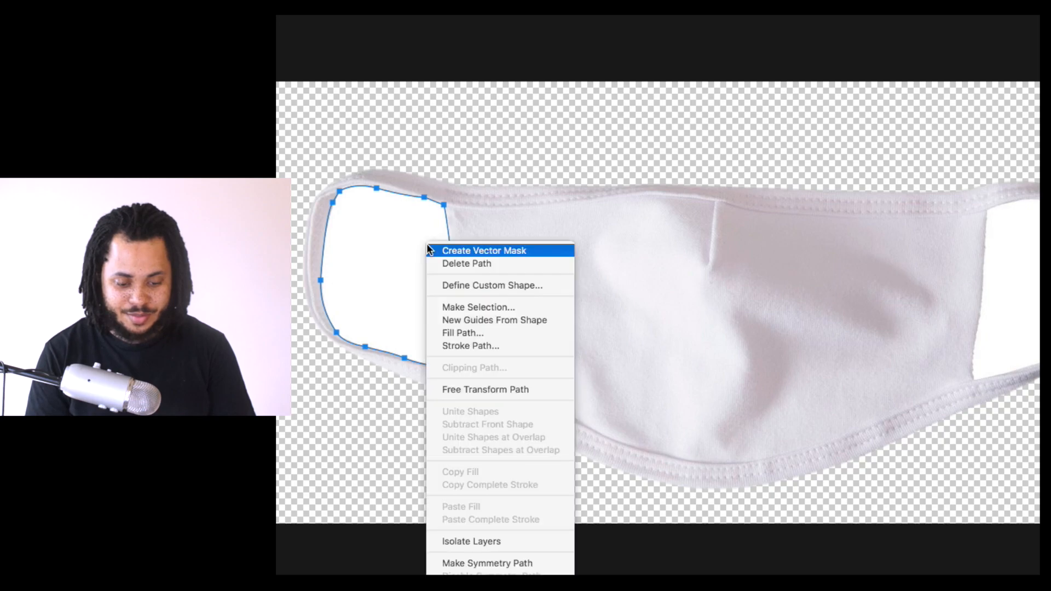
click(456, 307)
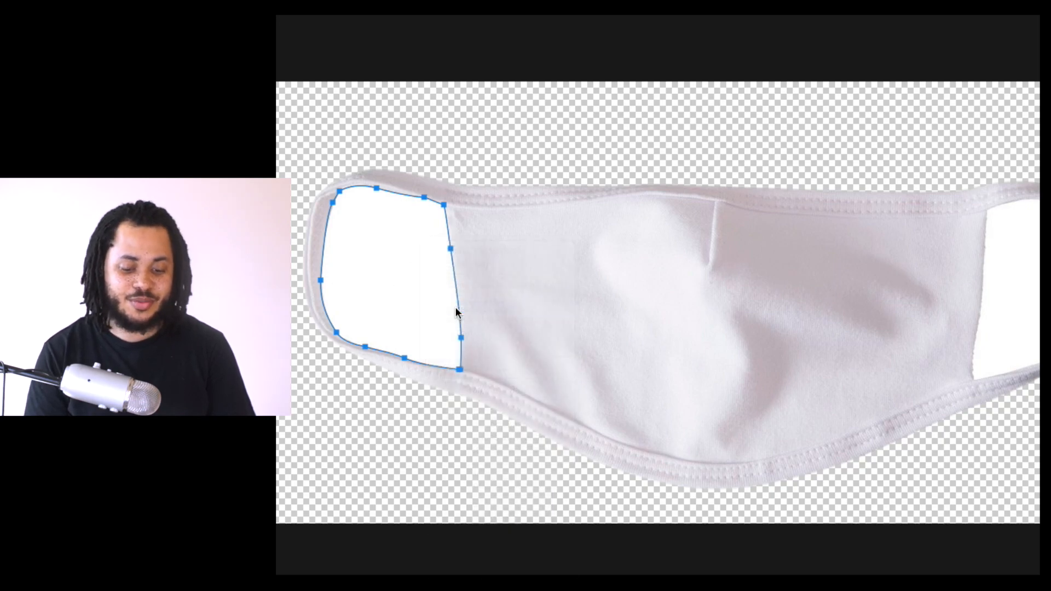
click(868, 175)
Brush black on the layer mask inside the selected left ear loop opening to hide its white background
key(b)
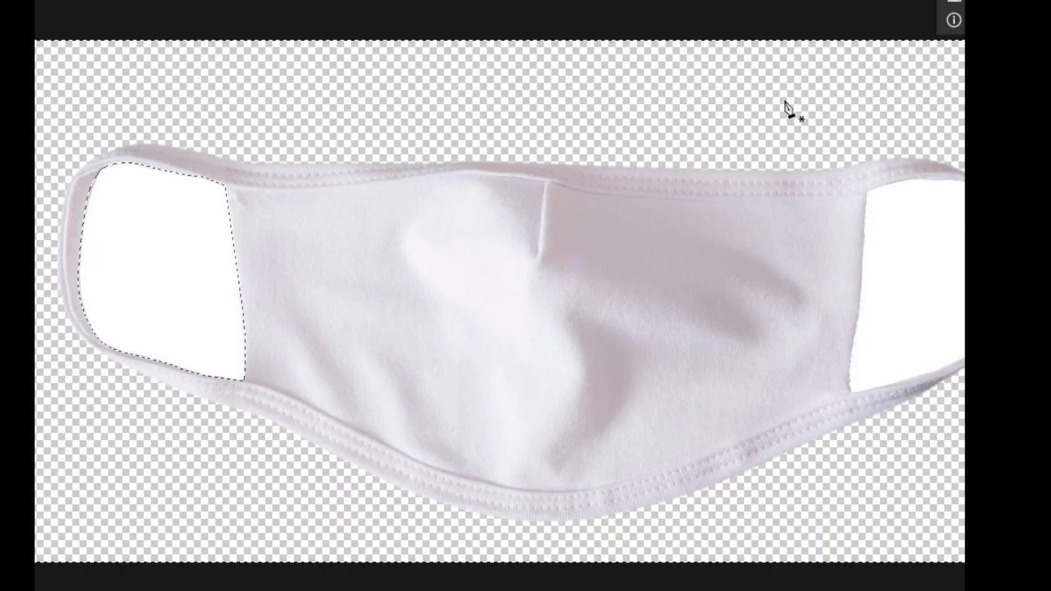
scroll(277, 188, left, 3)
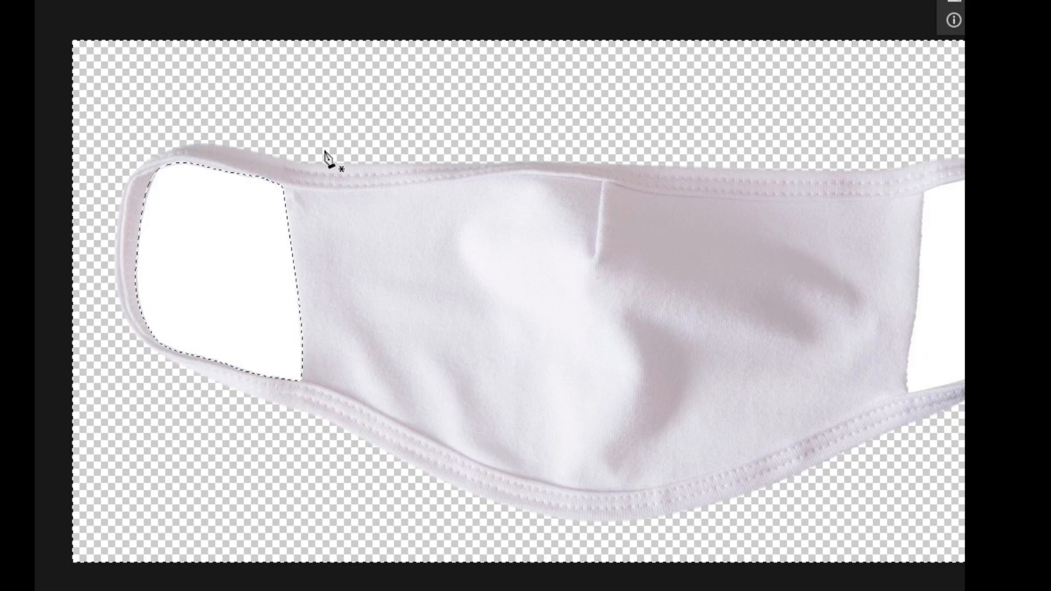
scroll(325, 151, right, 10)
scroll(324, 151, left, 8)
scroll(324, 151, up, 1)
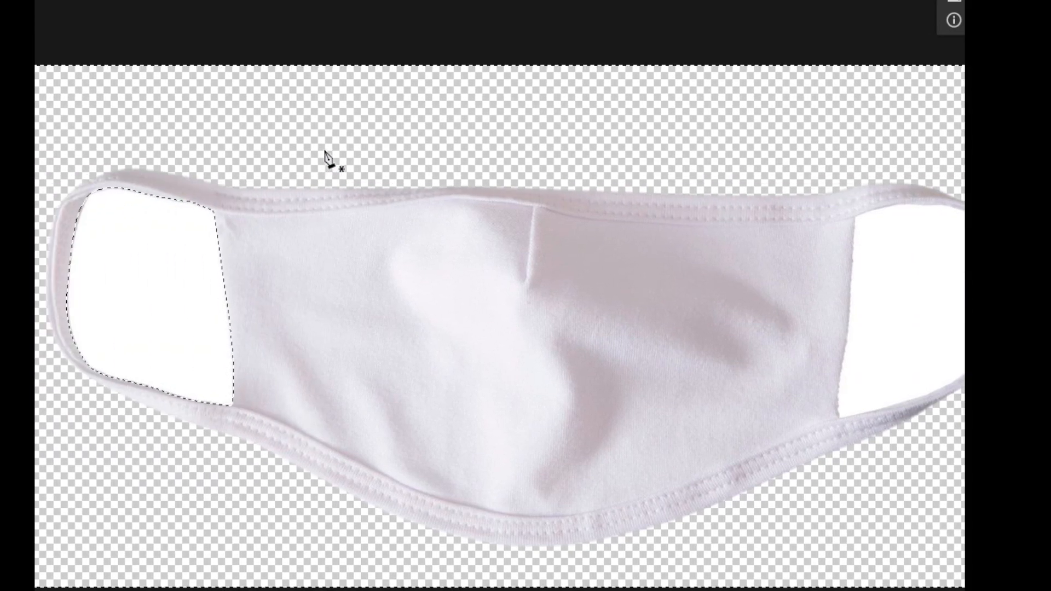
scroll(325, 153, down, 1)
scroll(325, 153, left, 1)
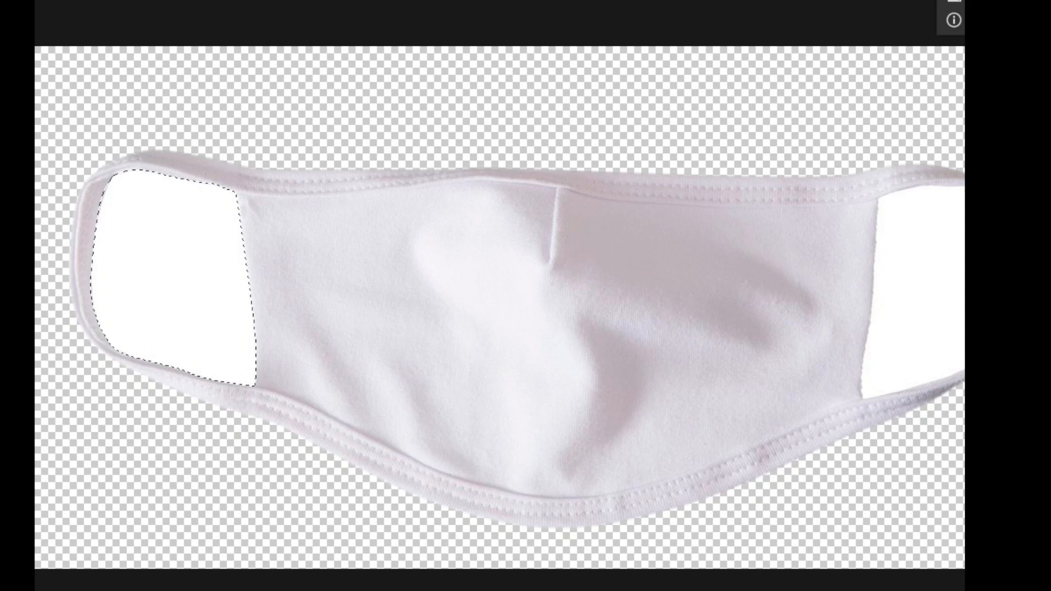
mouse_move(120, 206)
mouse_down()
mouse_move(93, 115)
mouse_move(100, 3)
mouse_move(162, 377)
mouse_move(159, 438)
mouse_move(136, 204)
mouse_move(195, 491)
mouse_move(130, 23)
mouse_move(216, 483)
mouse_move(216, 265)
mouse_move(195, 7)
mouse_move(249, 380)
mouse_move(197, 28)
mouse_up()
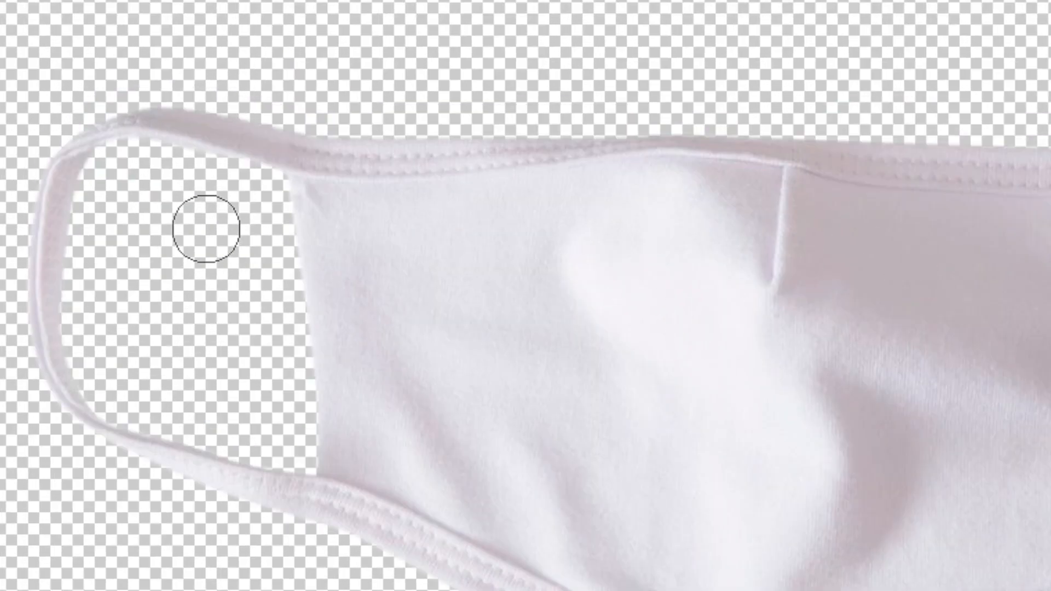
Start a Pen path at the right opening's upper inner corner and trace the fabric edge down to its bottom corner
scroll(207, 229, right, 15)
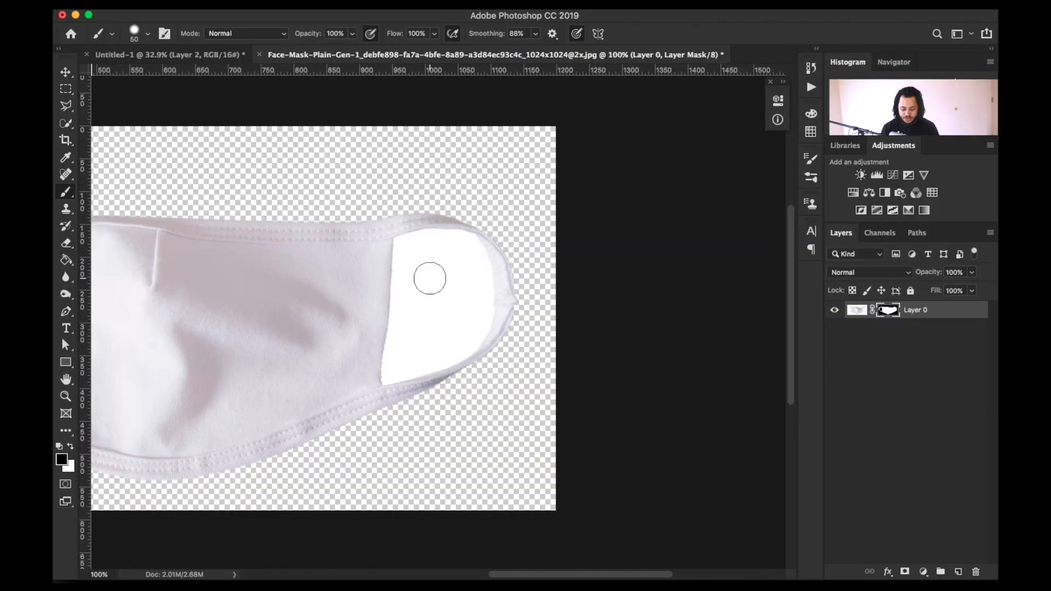
key(p)
key(super+equal)
key(super+equal)
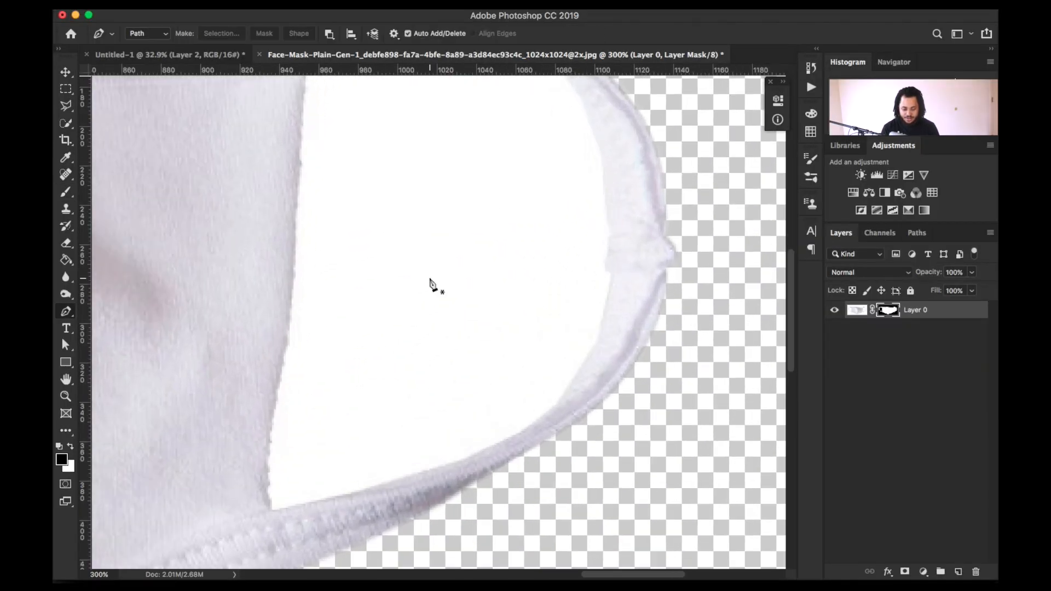
scroll(430, 282, up, 3)
click(326, 124)
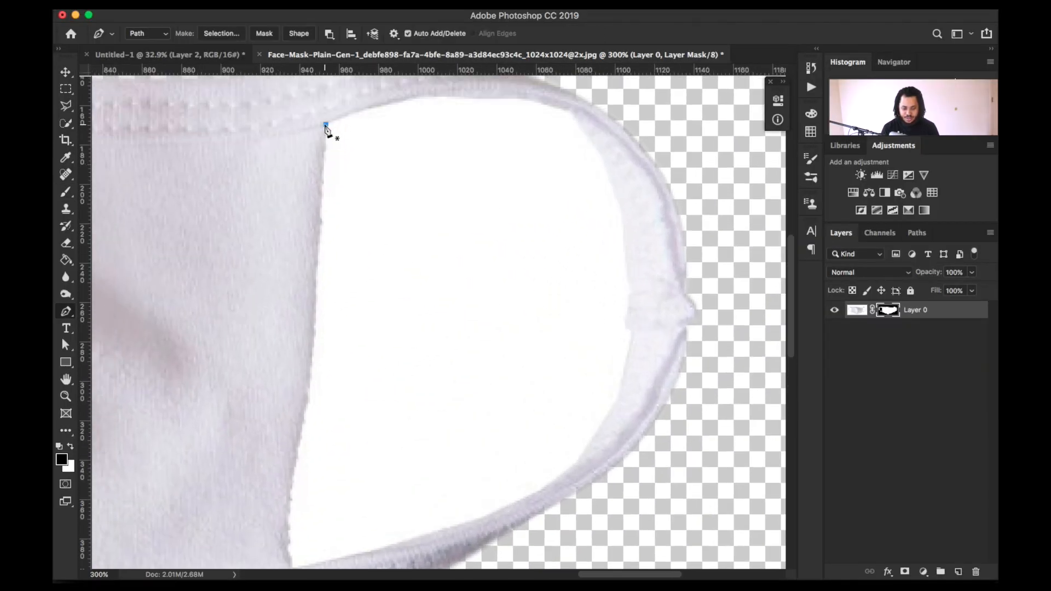
drag(315, 309, 319, 337)
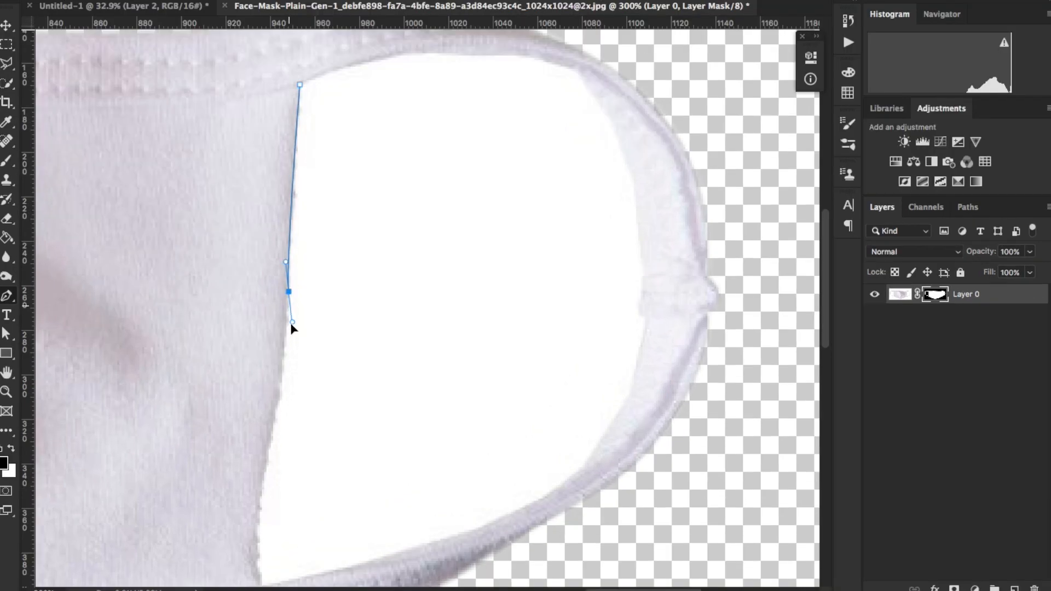
drag(274, 417, 278, 461)
scroll(268, 438, down, 3)
alt+click(263, 426)
Trace the inner edge of the right ear loop from the lower strap around the top, closing the path at its starting anchor
drag(549, 336, 595, 305)
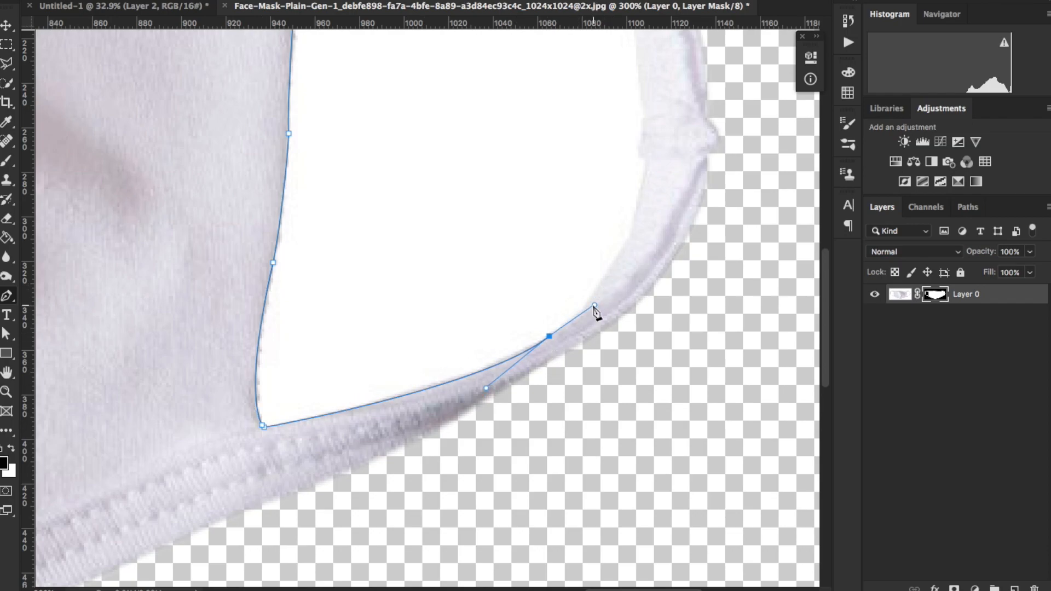
drag(648, 159, 579, 87)
scroll(635, 114, up, 5)
drag(338, 121, 209, 186)
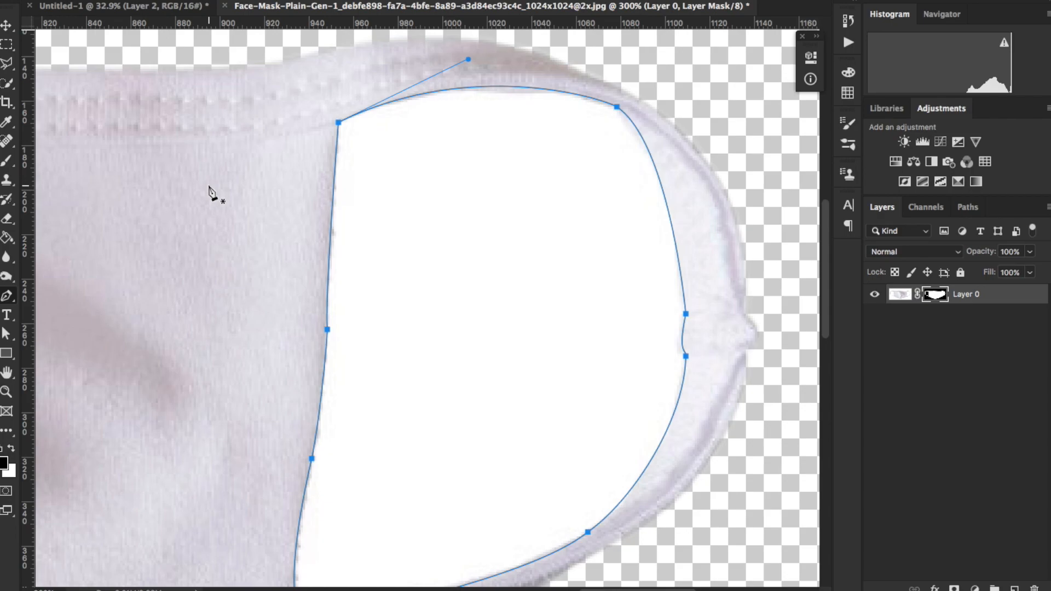
Convert the right opening's path into a new anti-aliased selection with a 1-pixel feather radius
key(ctrl+0)
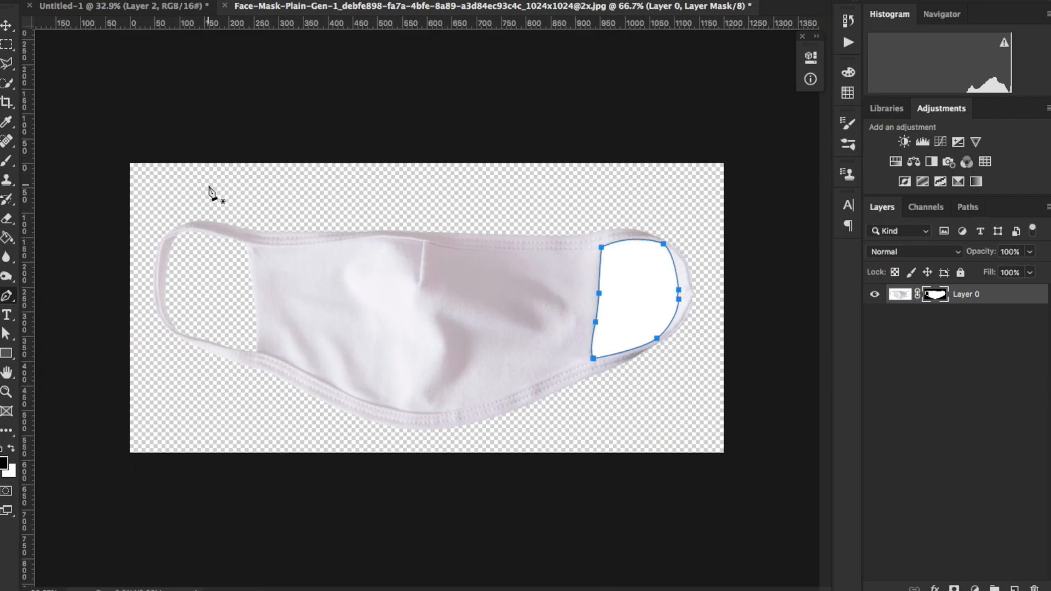
right_click(601, 254)
click(629, 322)
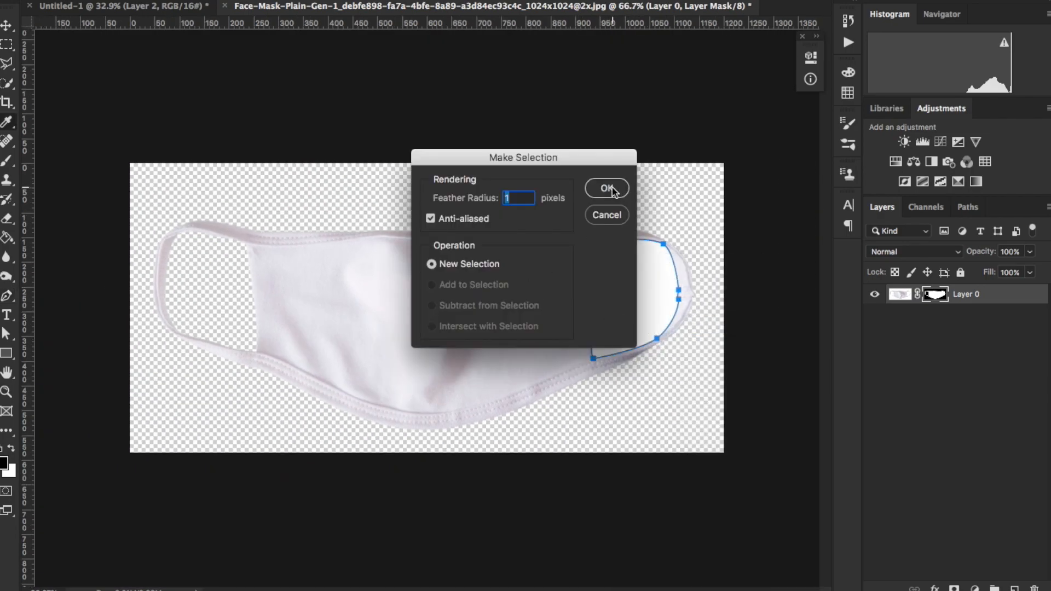
click(608, 188)
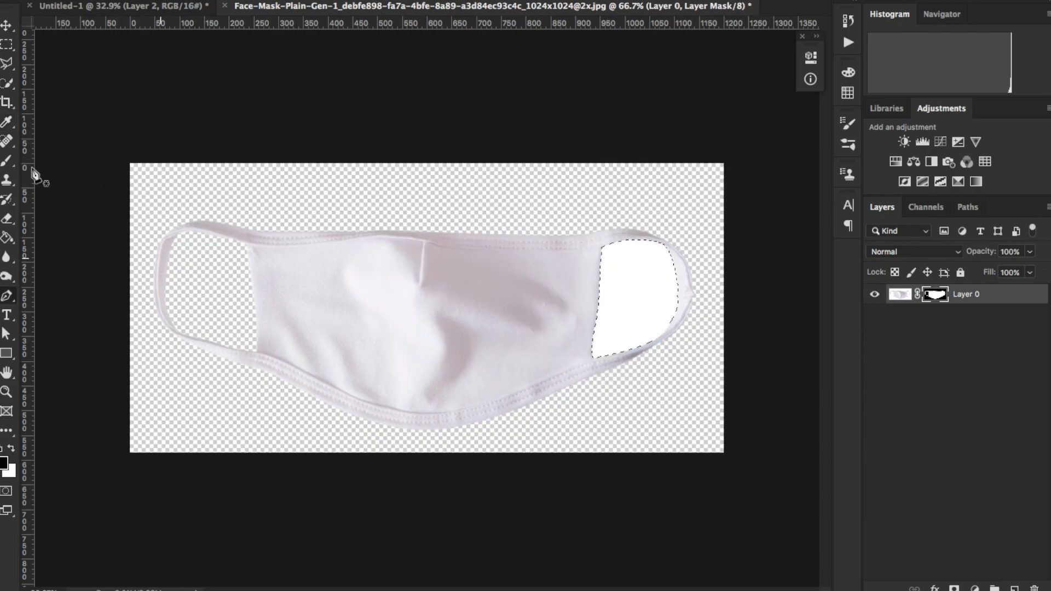
Brush black on the layer mask inside the selected right ear loop opening, and deselect
key(b)
mouse_move(612, 274)
mouse_down()
mouse_move(594, 374)
mouse_move(631, 182)
mouse_move(671, 103)
mouse_move(656, 446)
mouse_up()
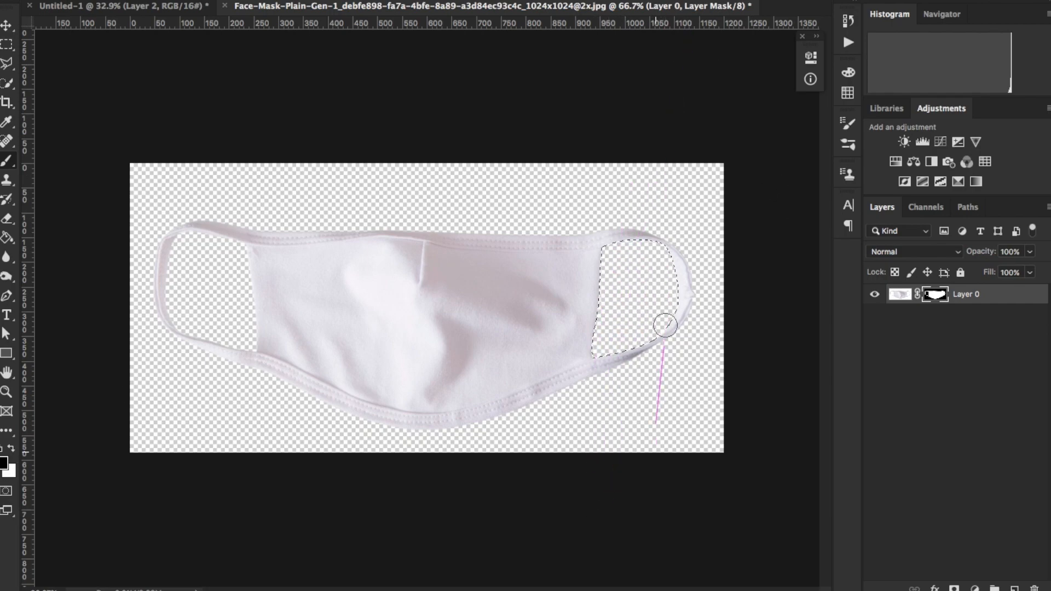
key(ctrl+d)
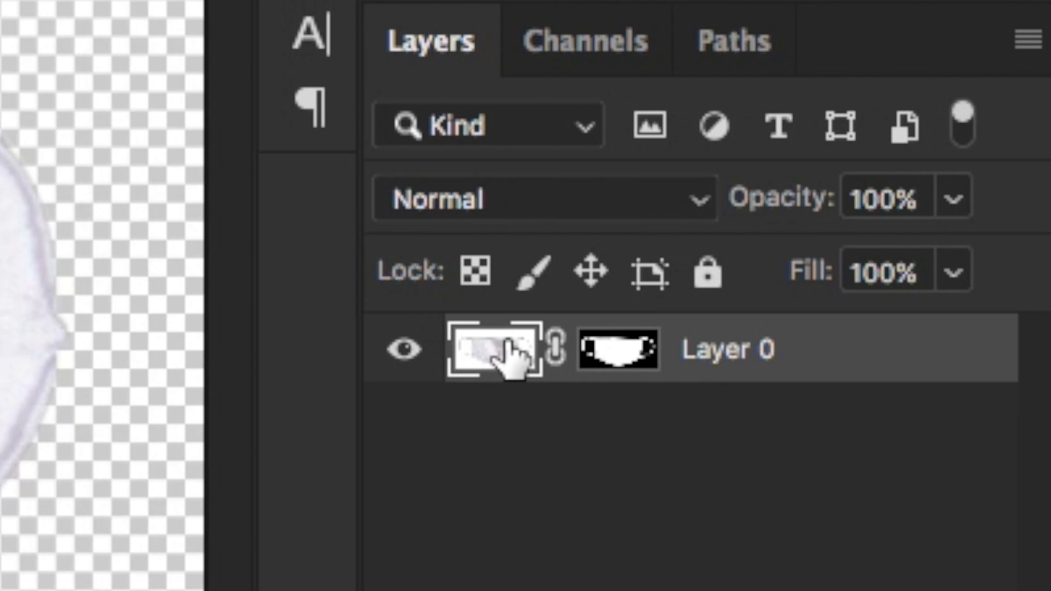
Duplicate Layer 0 together with its layer mask
drag(468, 350, 470, 354)
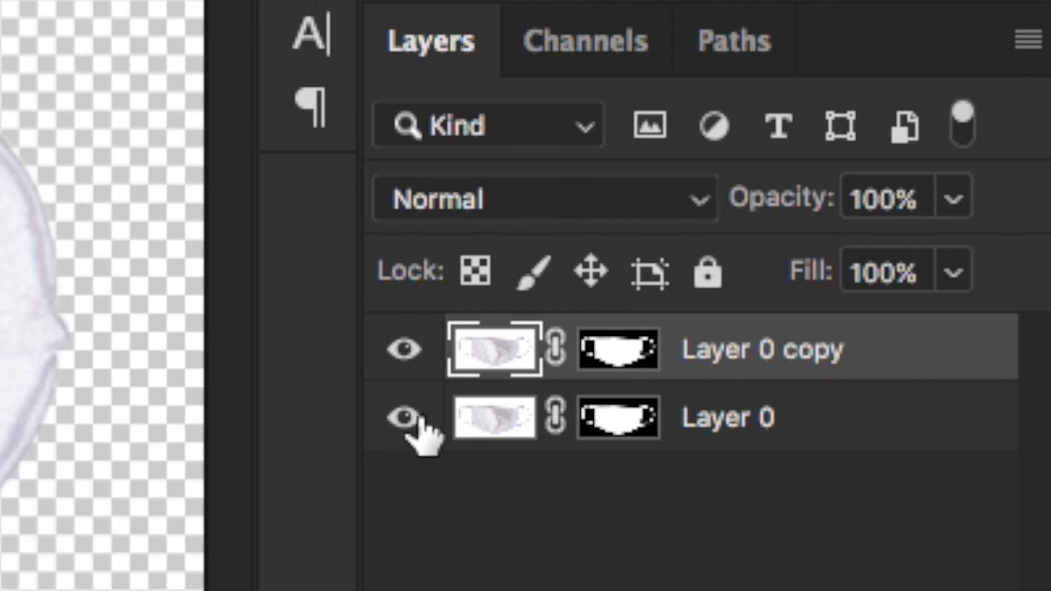
Hide Layer 0 and desaturate Layer 0 copy using Hue/Saturation with Saturation at -100
click(405, 419)
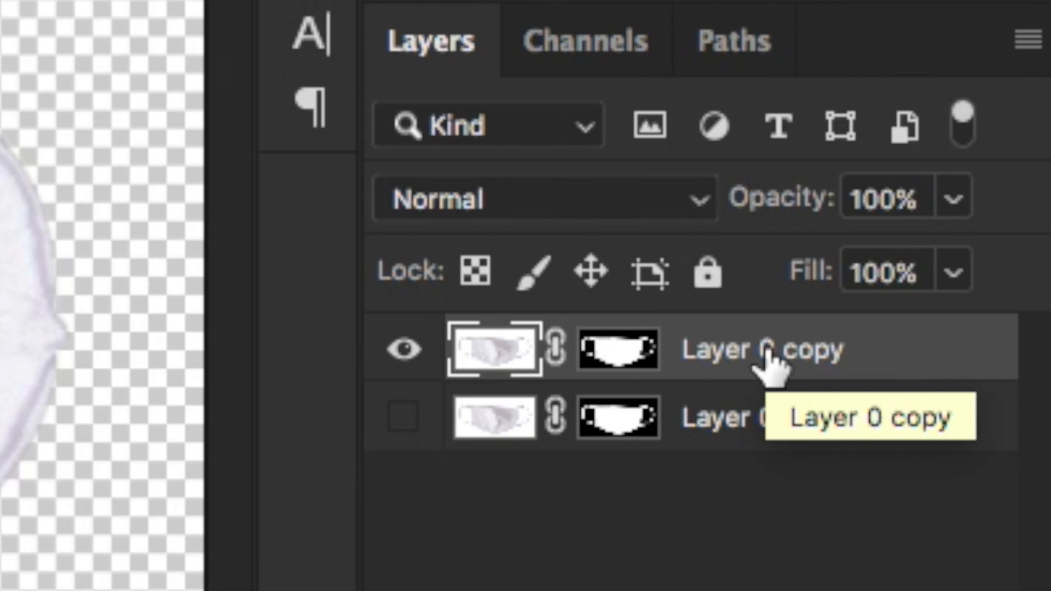
key(ctrl+u)
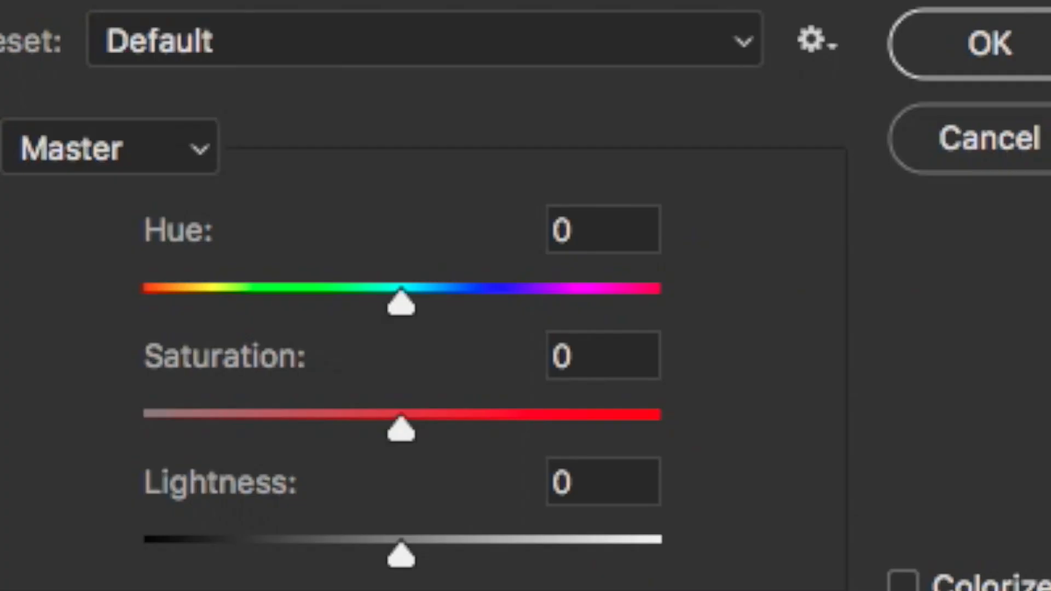
drag(413, 436, 137, 432)
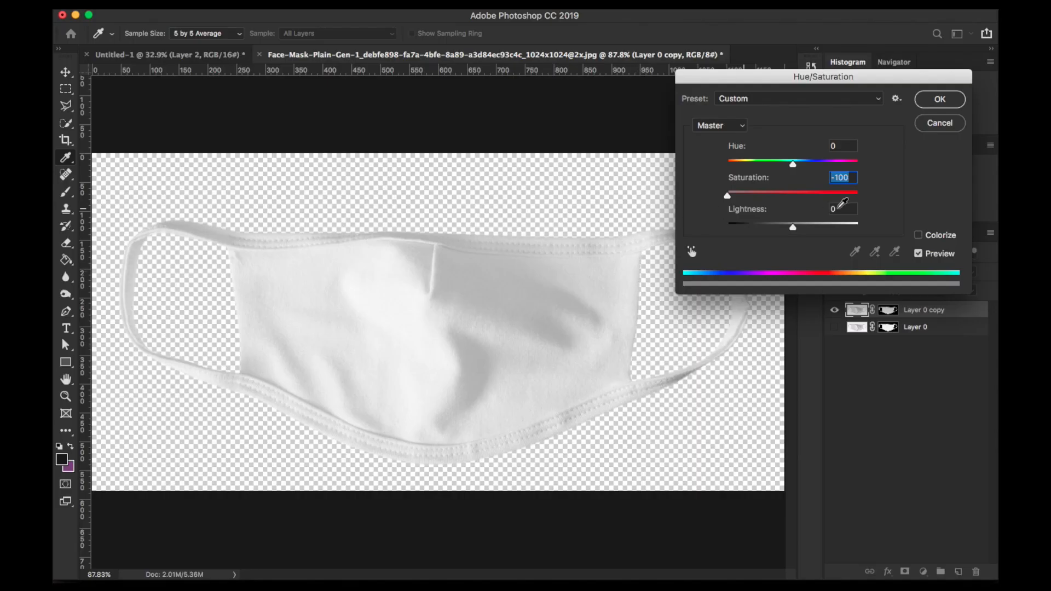
text(0)
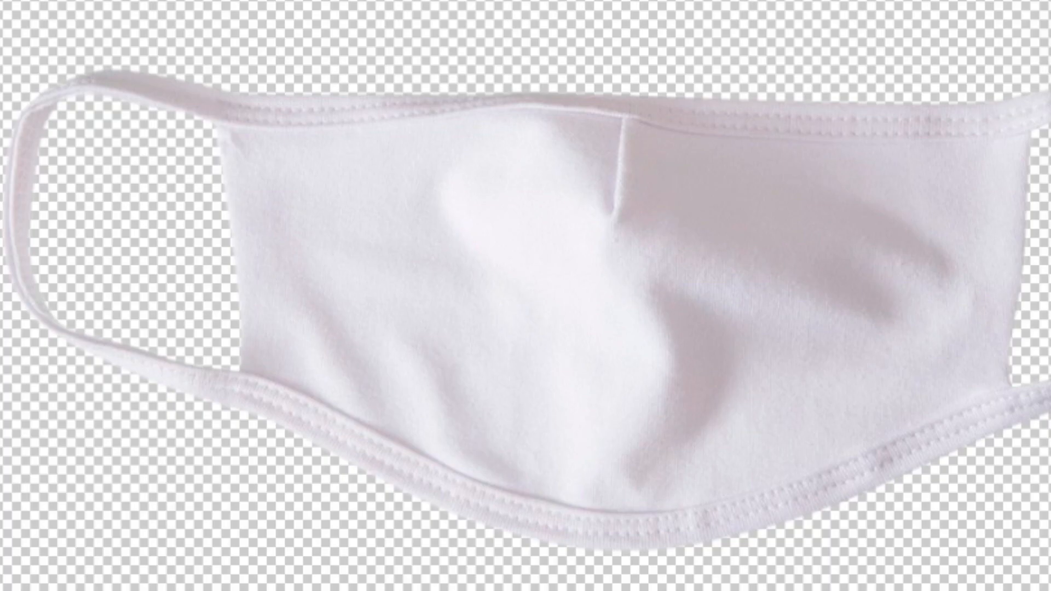
drag(1048, 3, 854, 2)
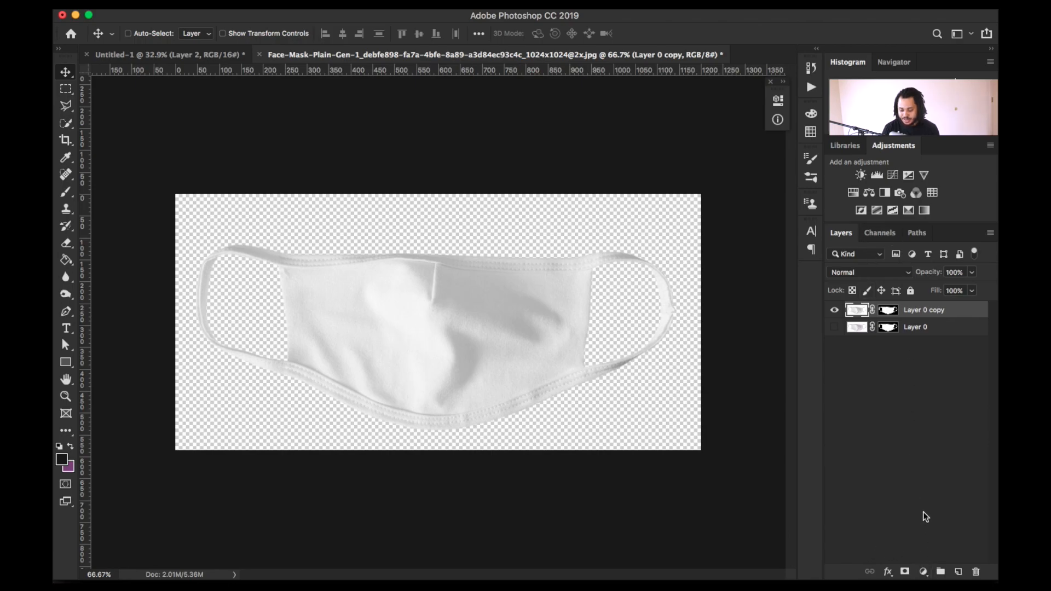
Add a Photo Filter adjustment layer that tints the face mask orange, and delete the adjustment's layer mask
click(924, 571)
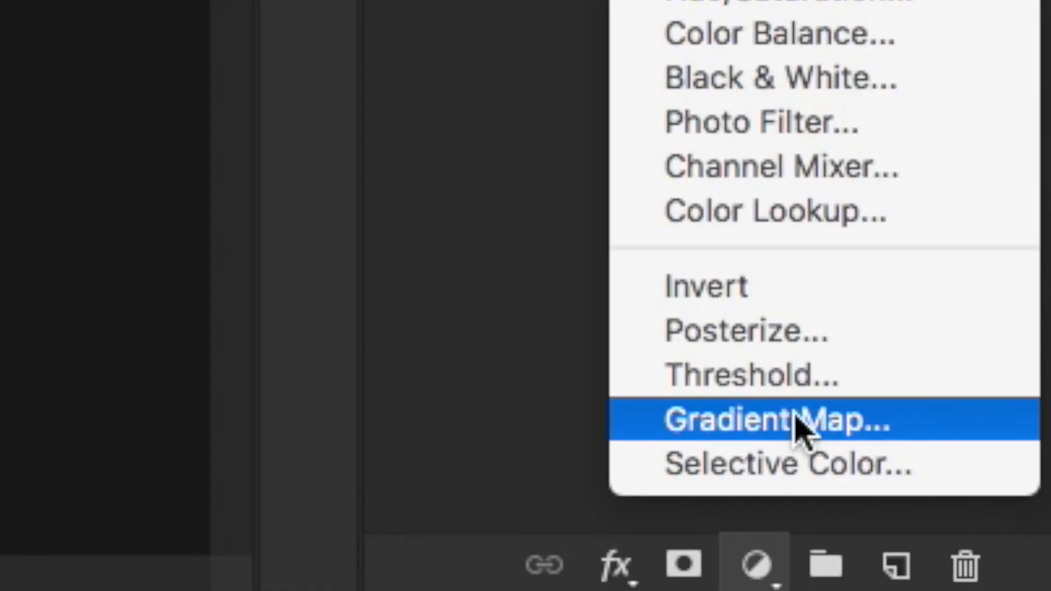
click(683, 109)
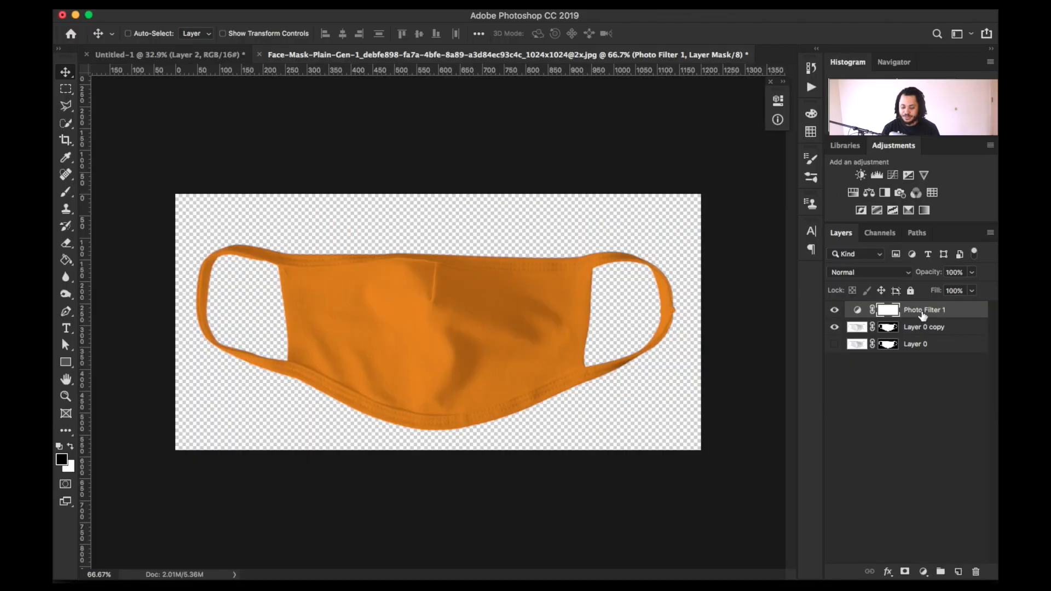
right_click(890, 314)
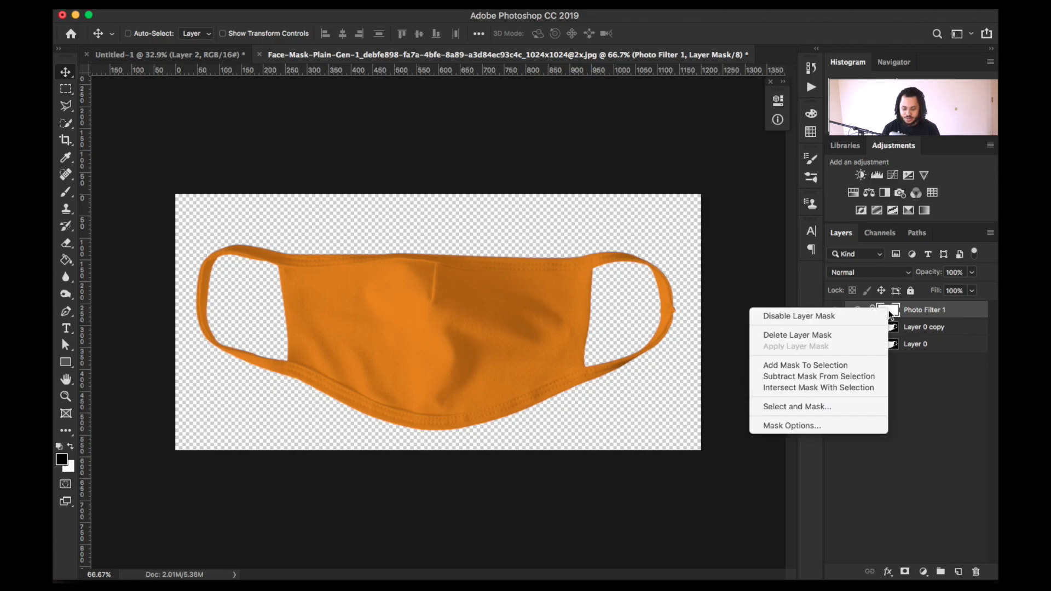
click(849, 335)
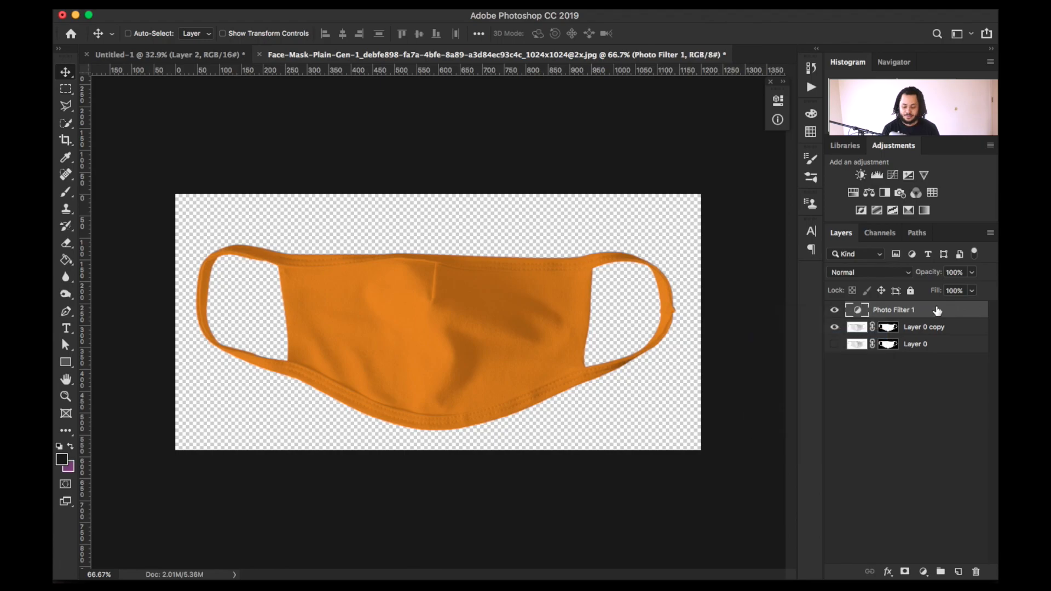
Duplicate Layer 0 copy and move the duplicate above the Photo Filter layer
click(956, 330)
key(super)
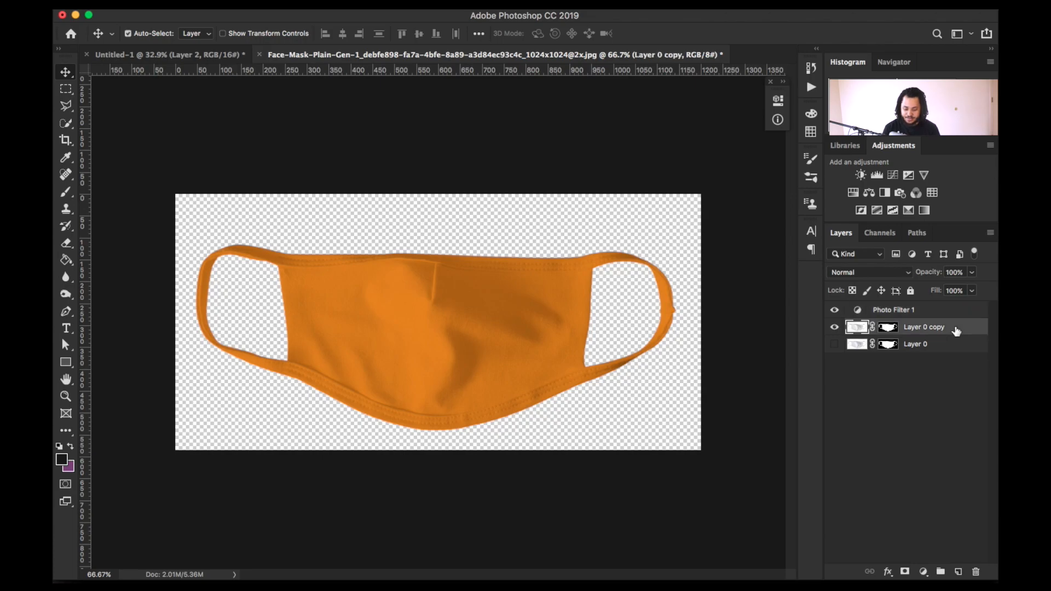
key(super+j)
drag(957, 330, 957, 308)
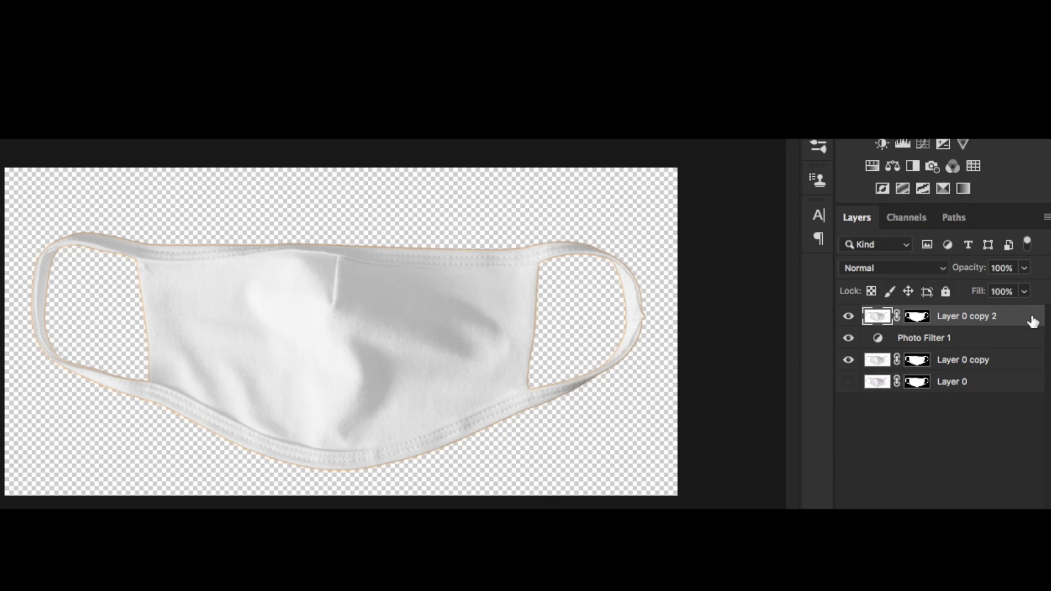
Make clipping masks of Layer 0 copy 2 and Photo Filter 1 so both clip to Layer 0 copy
right_click(1034, 322)
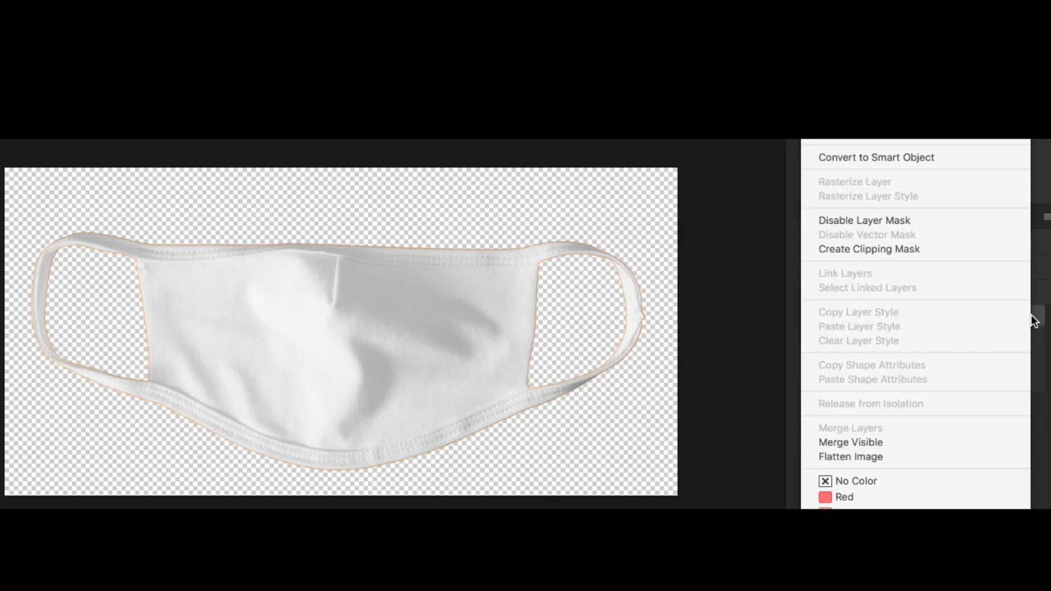
click(938, 251)
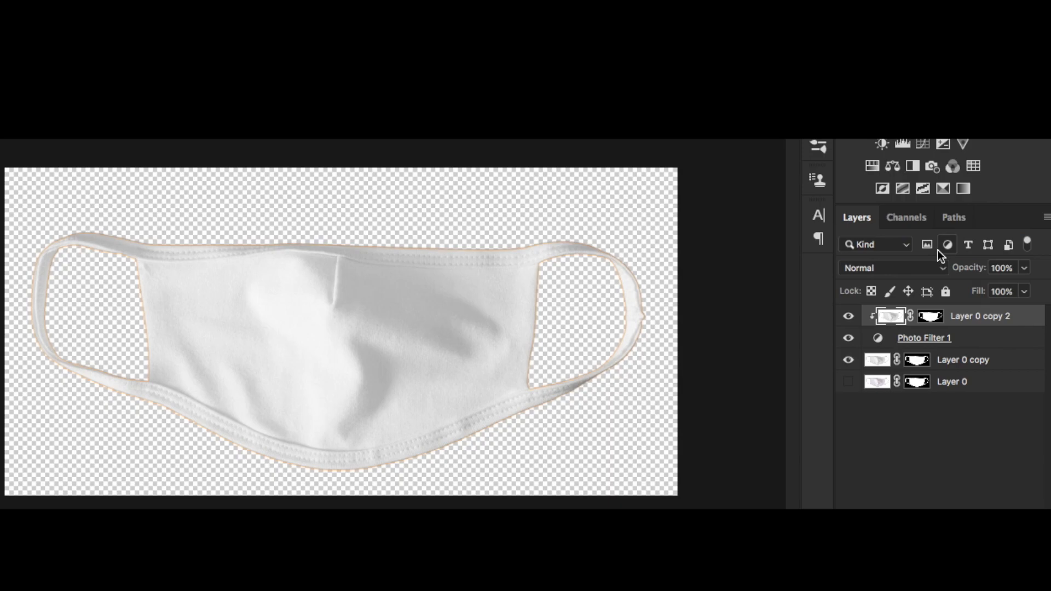
click(992, 345)
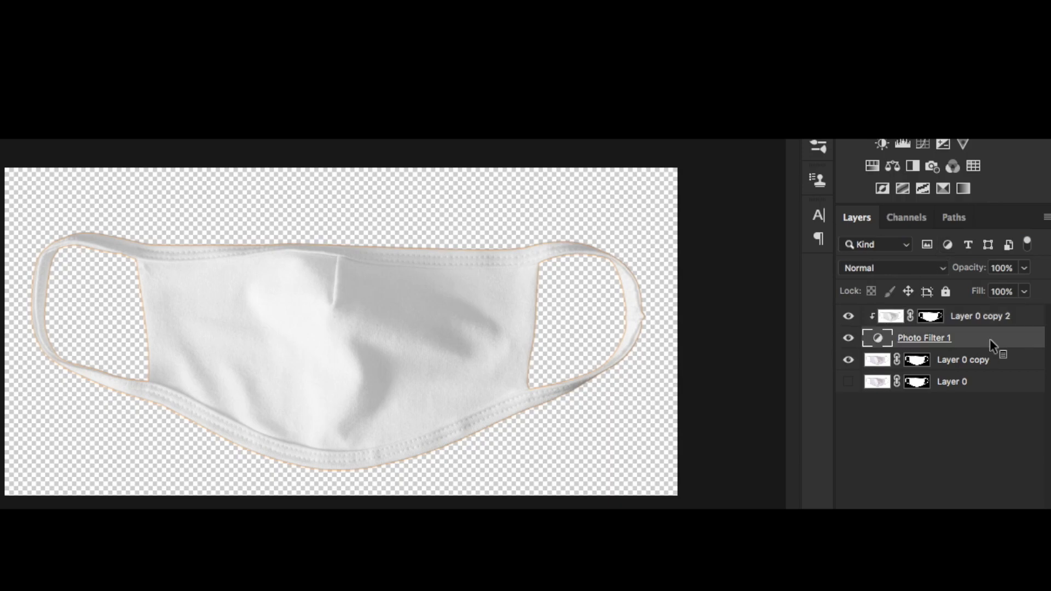
right_click(990, 339)
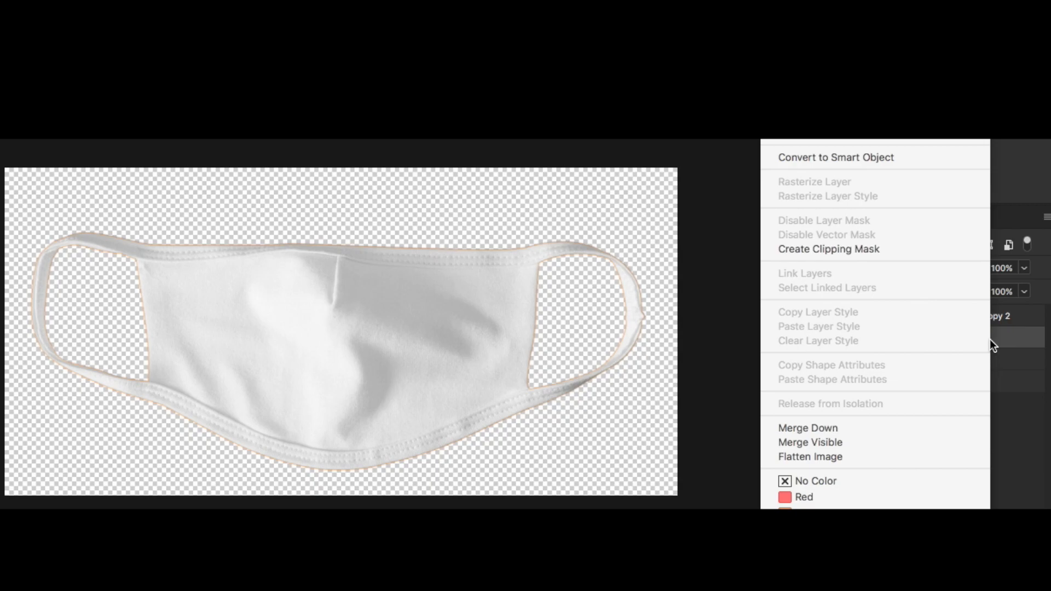
click(879, 251)
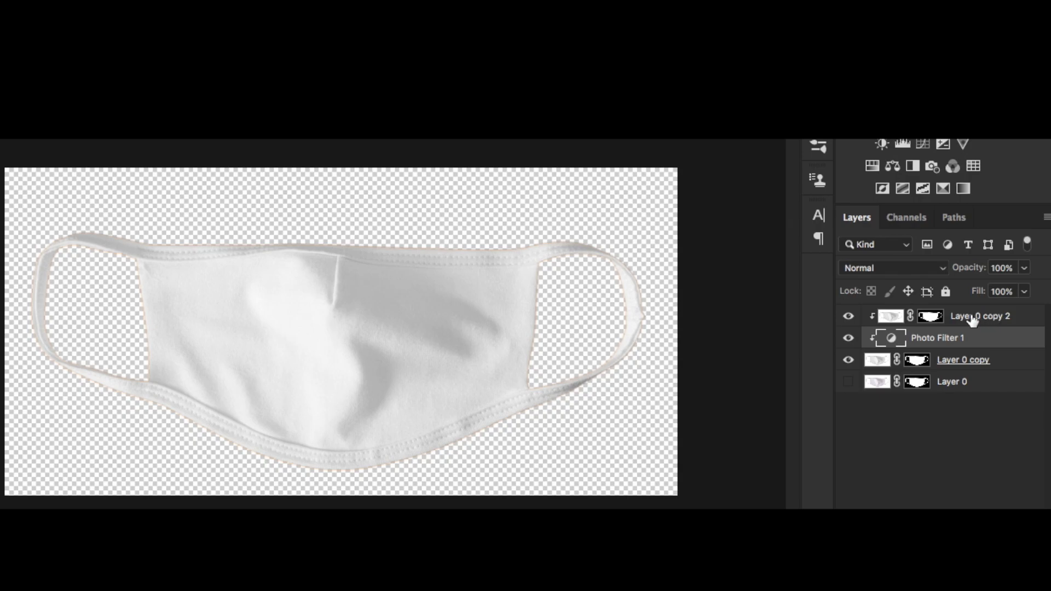
Set the blend mode of Layer 0 copy 2 to Multiply and toggle its visibility to compare the shading
click(901, 317)
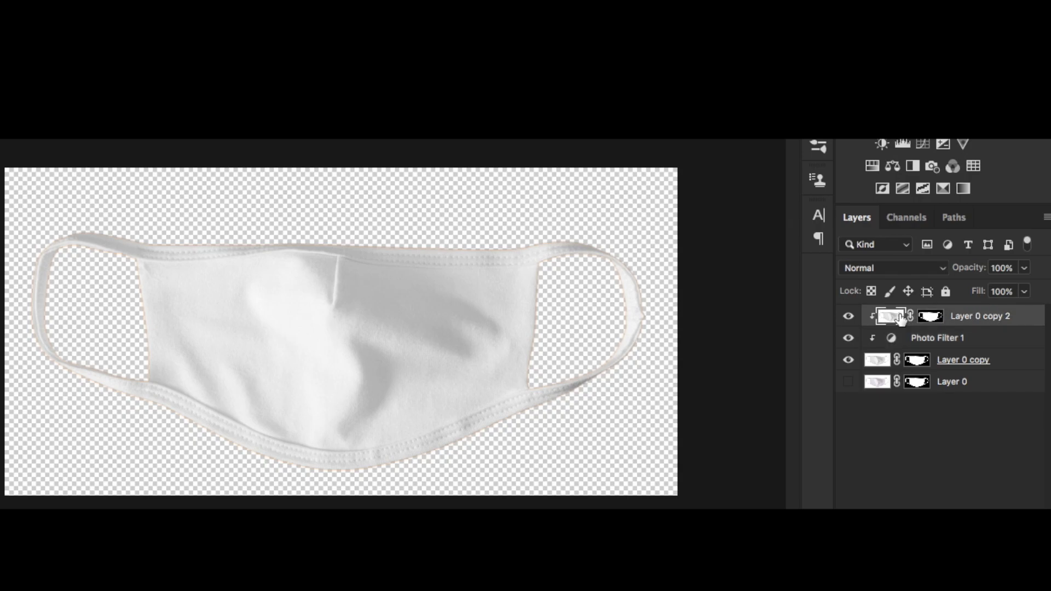
click(923, 268)
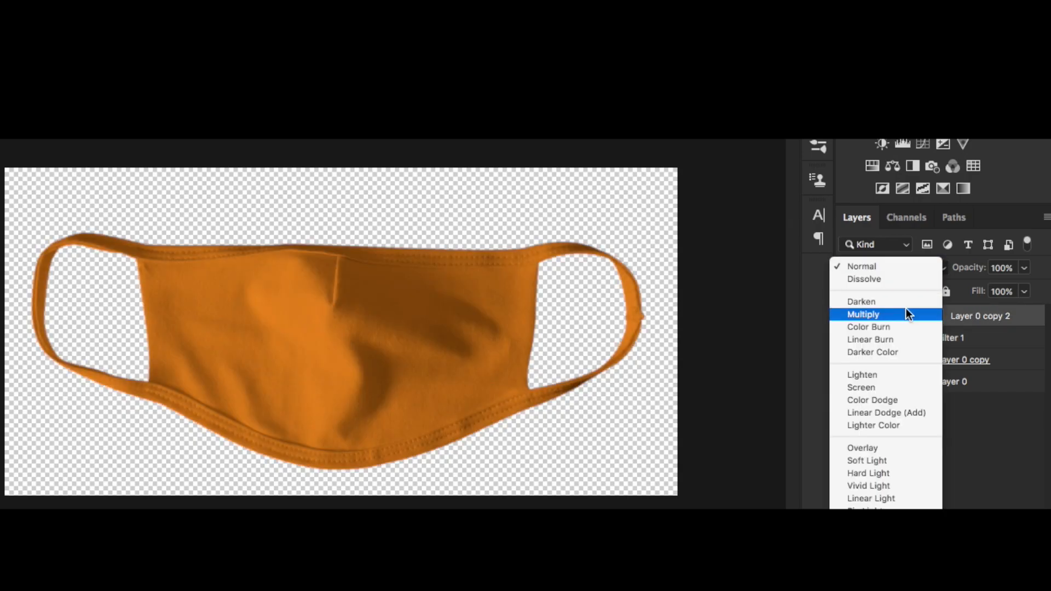
click(905, 315)
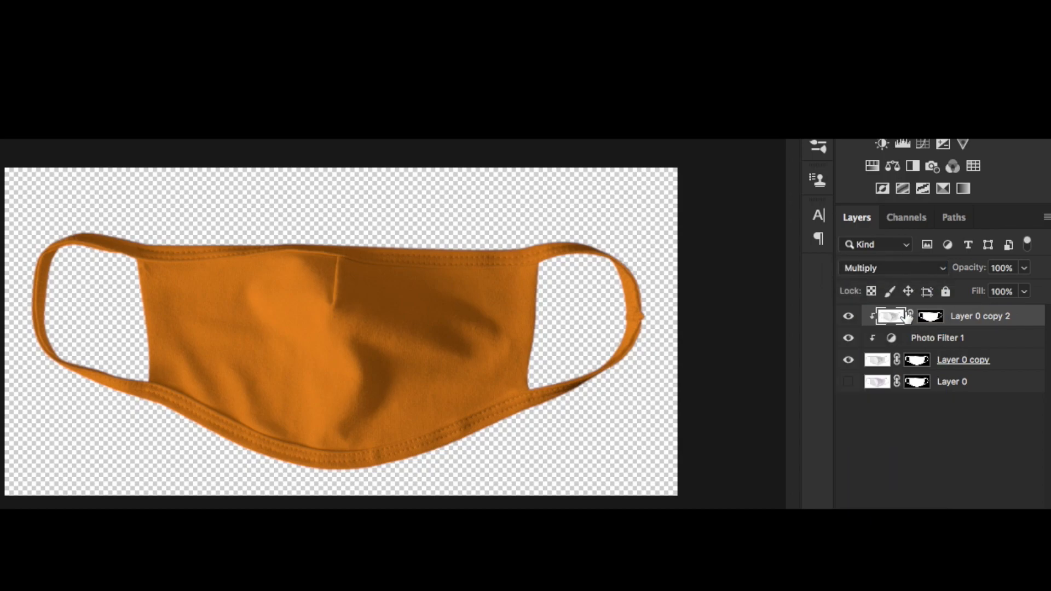
click(848, 317)
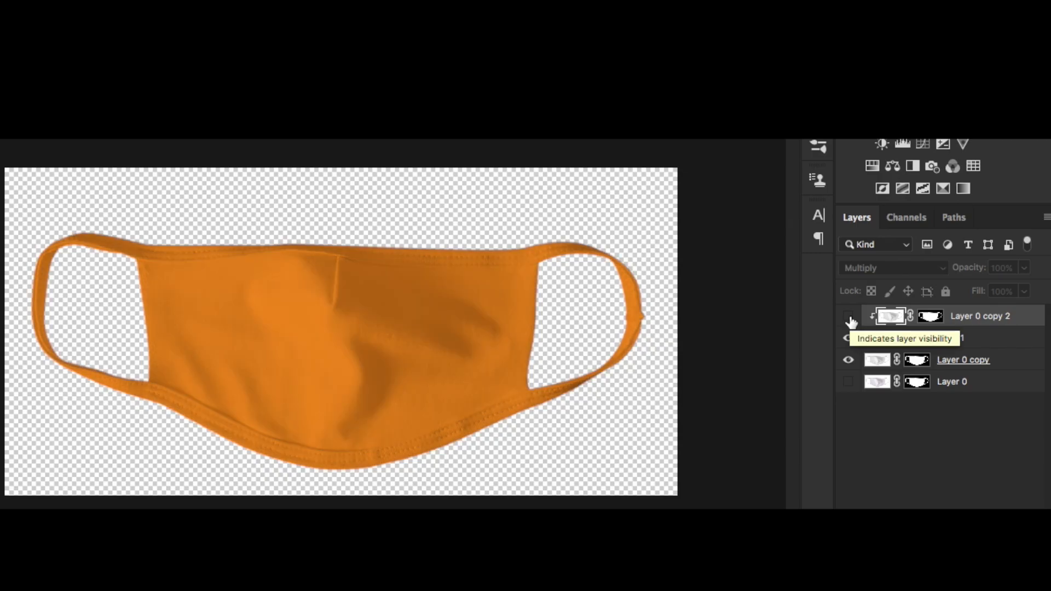
click(849, 317)
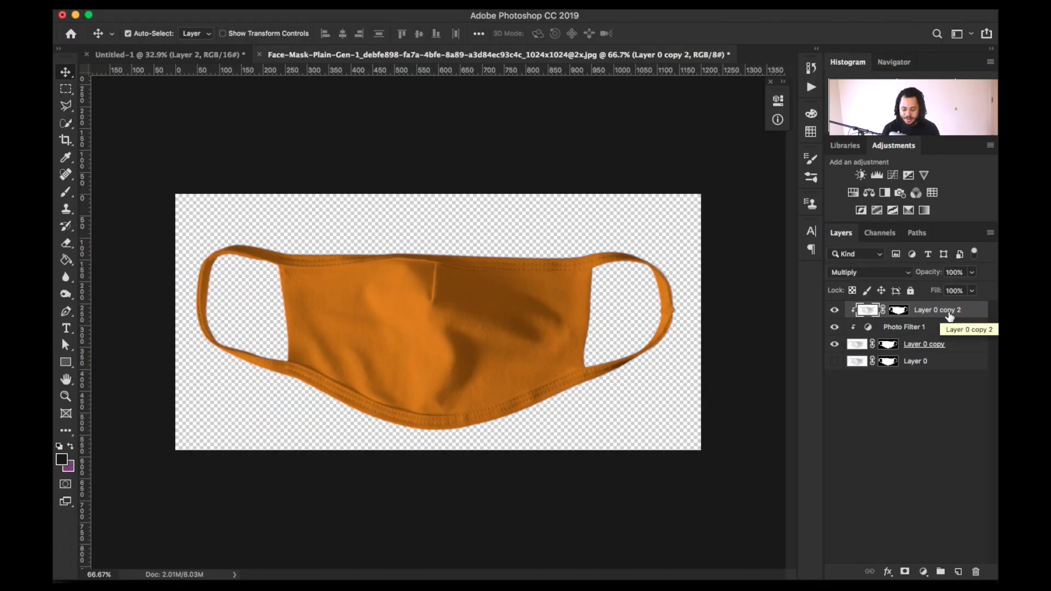
Strengthen the shading on Layer 0 copy 2 with Levels, using input midtones of 0.46 and a white point of about 243
key(ctrl+l)
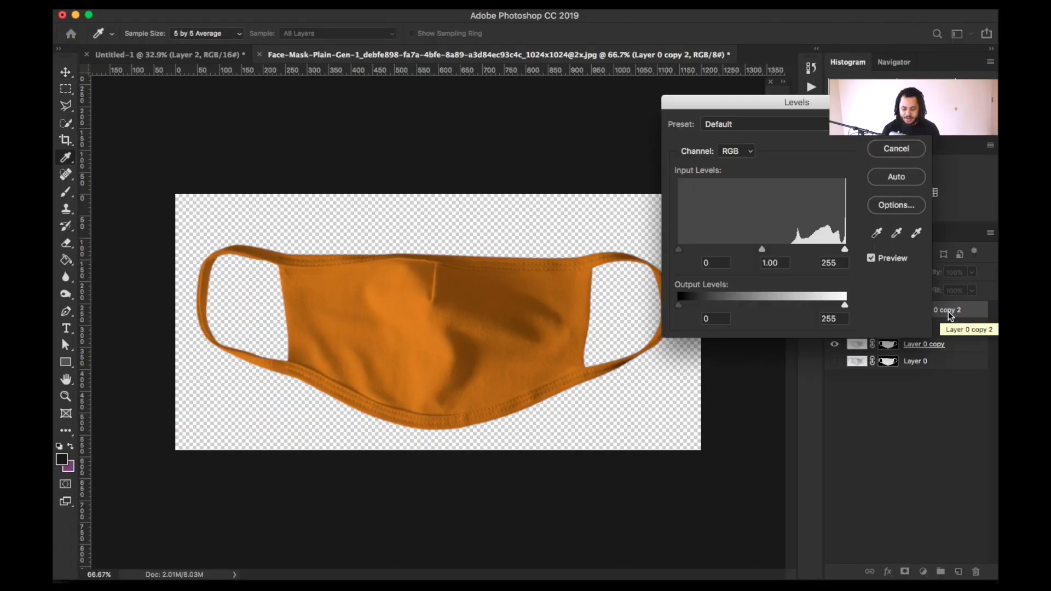
mouse_move(847, 252)
mouse_down()
mouse_move(780, 247)
mouse_move(830, 249)
mouse_up()
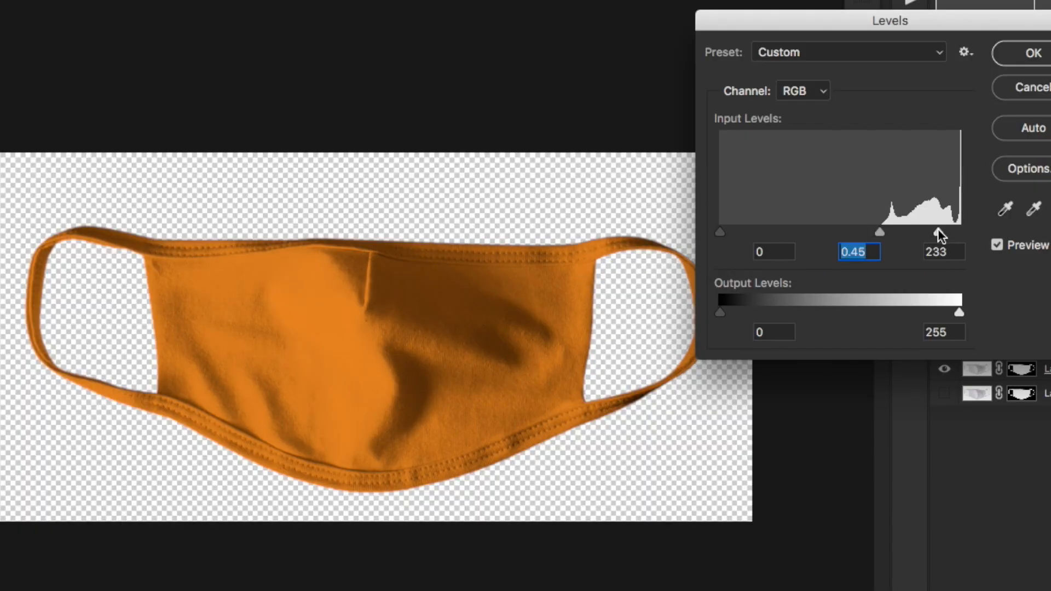
drag(934, 230, 992, 227)
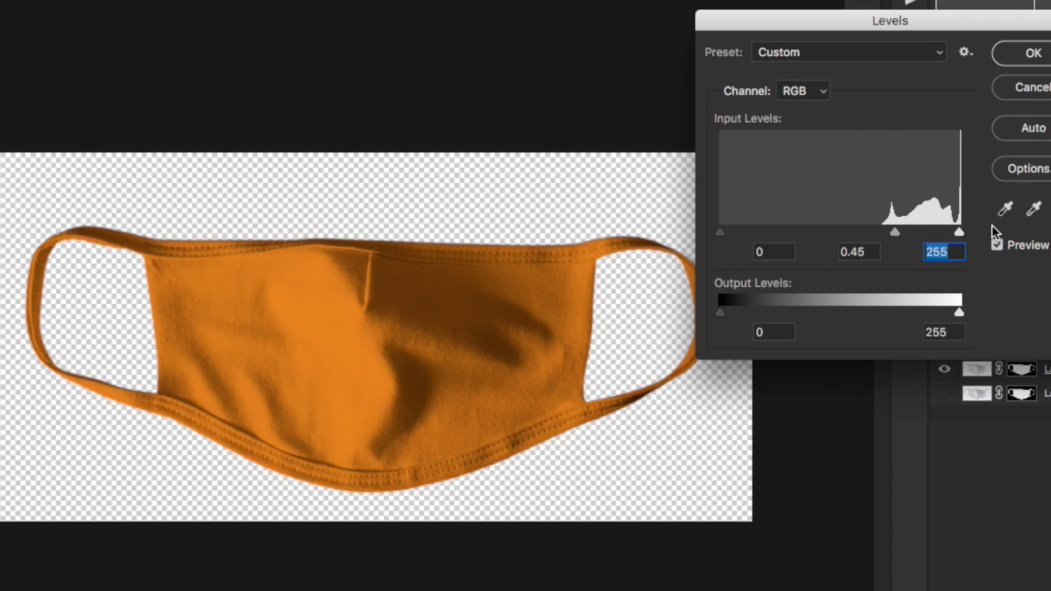
click(893, 233)
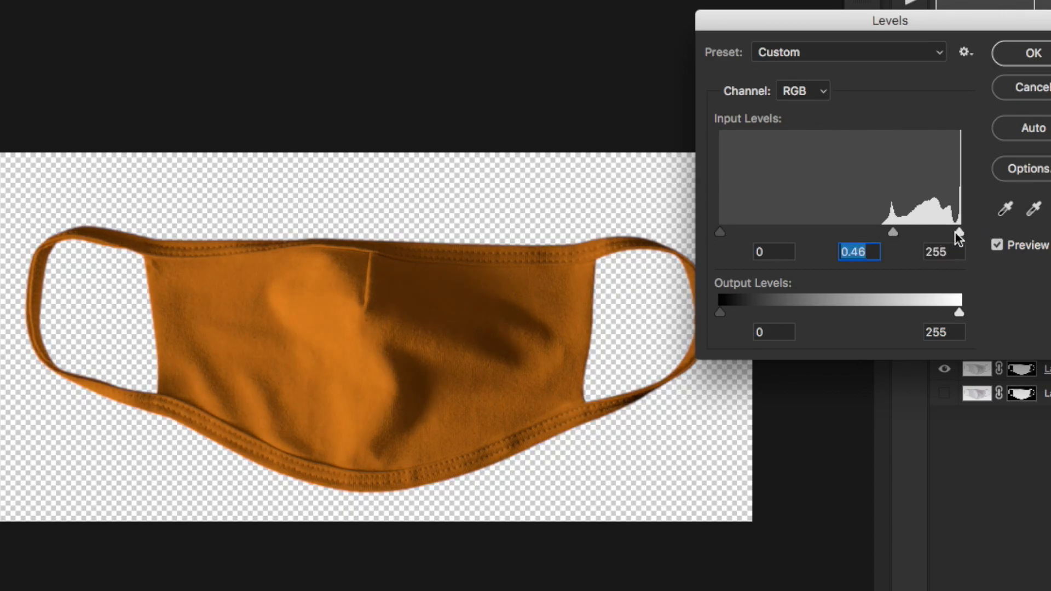
drag(958, 231, 947, 231)
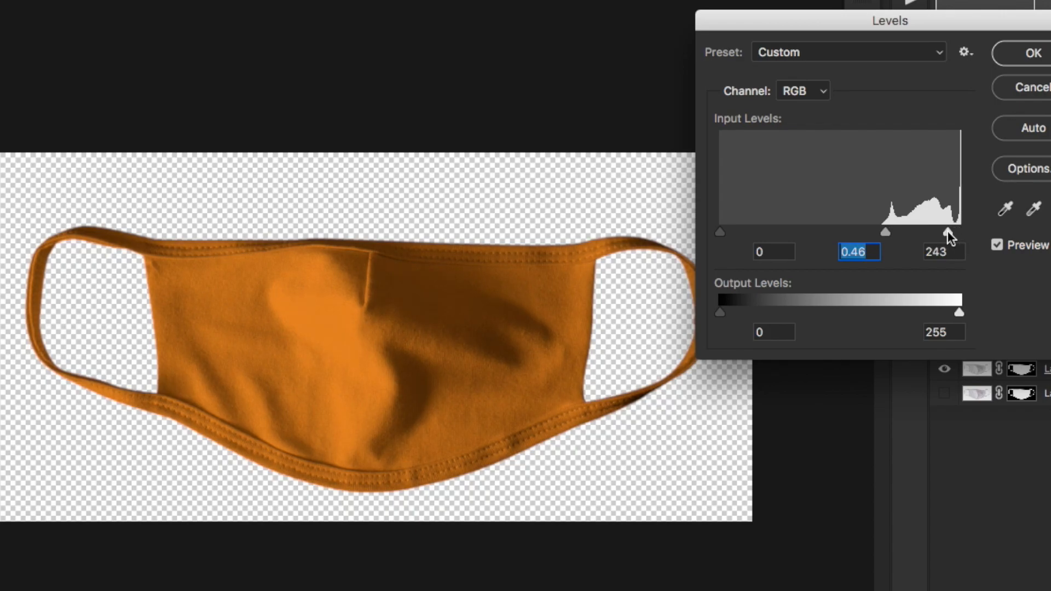
click(947, 231)
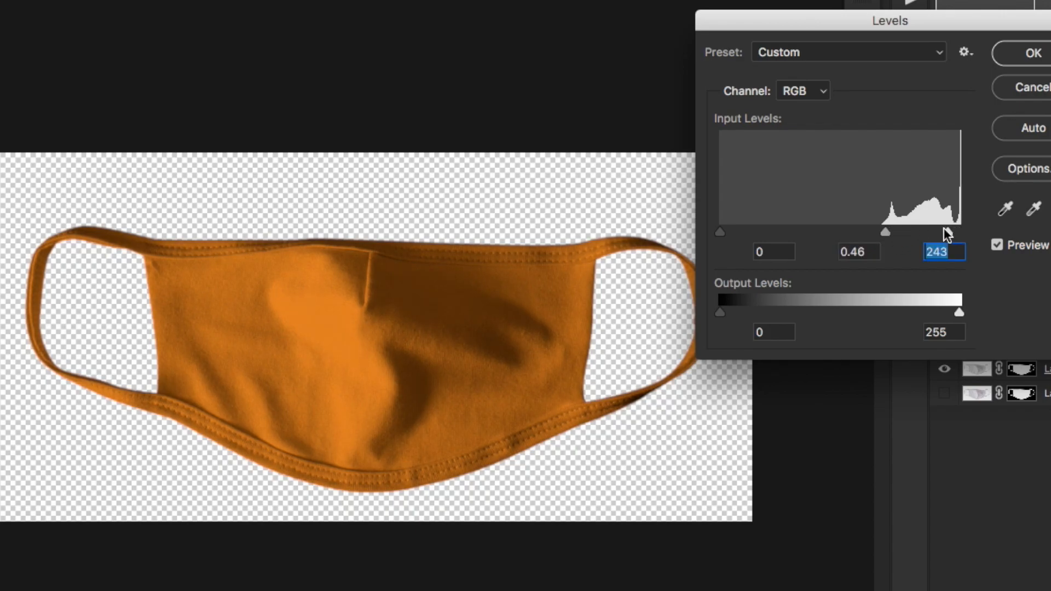
drag(947, 230, 948, 230)
click(1034, 54)
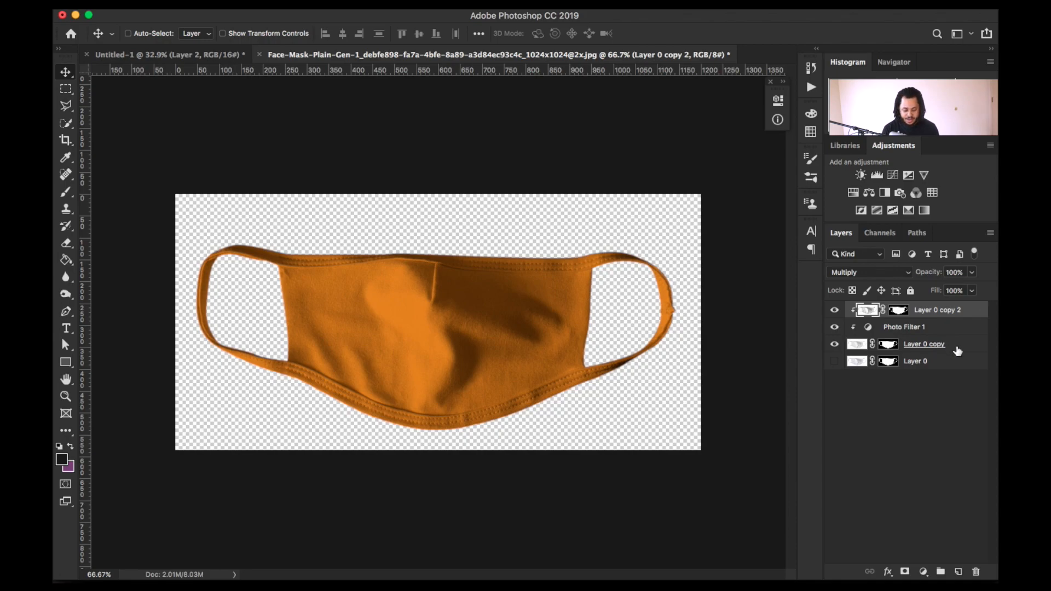
Group Layer 0 copy 2, Photo Filter 1 and Layer 0 copy together
shift+click(958, 349)
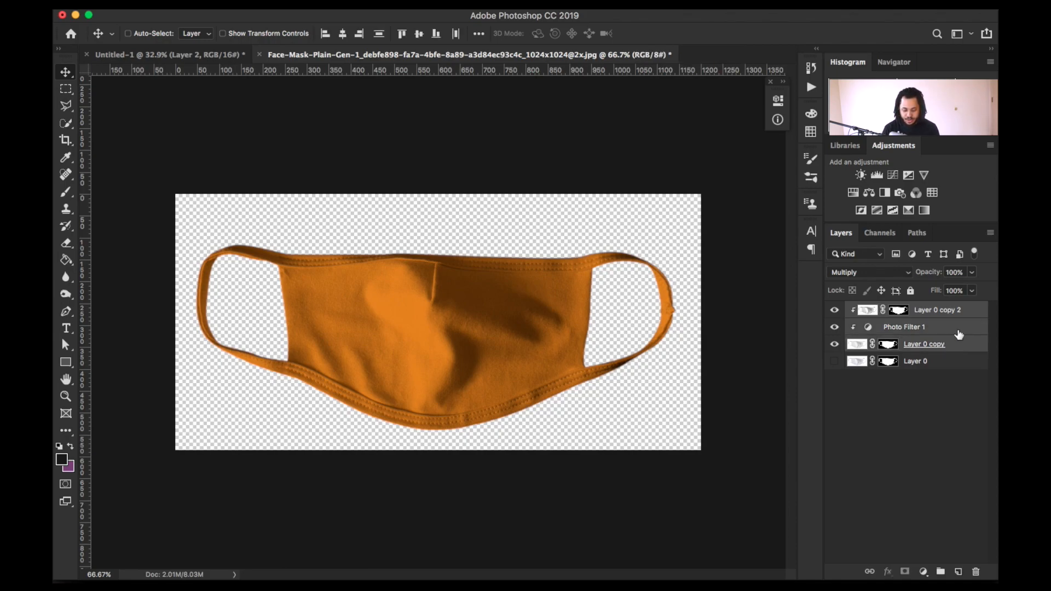
click(965, 313)
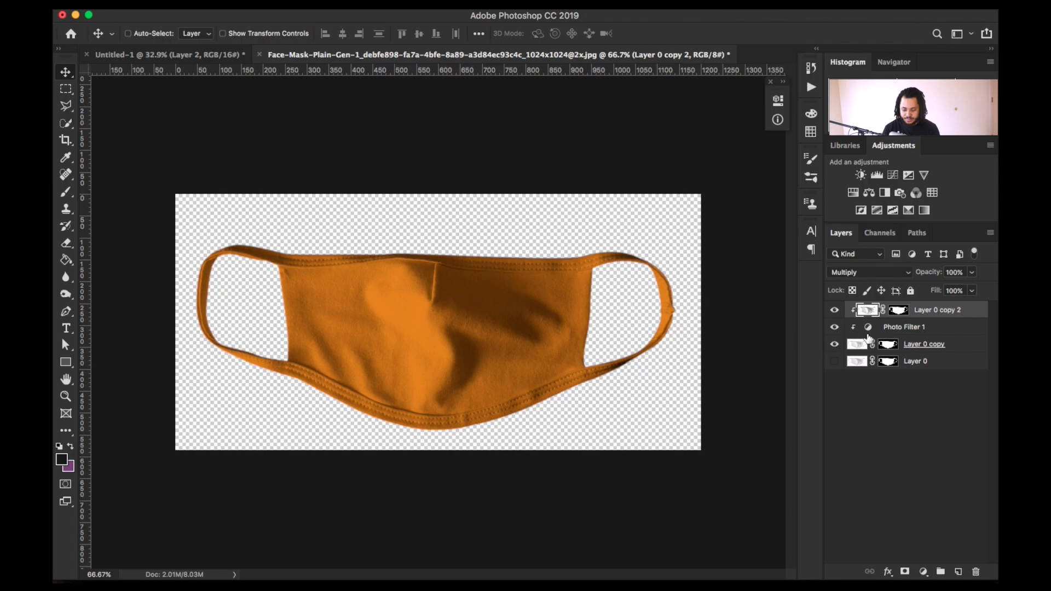
shift+click(958, 350)
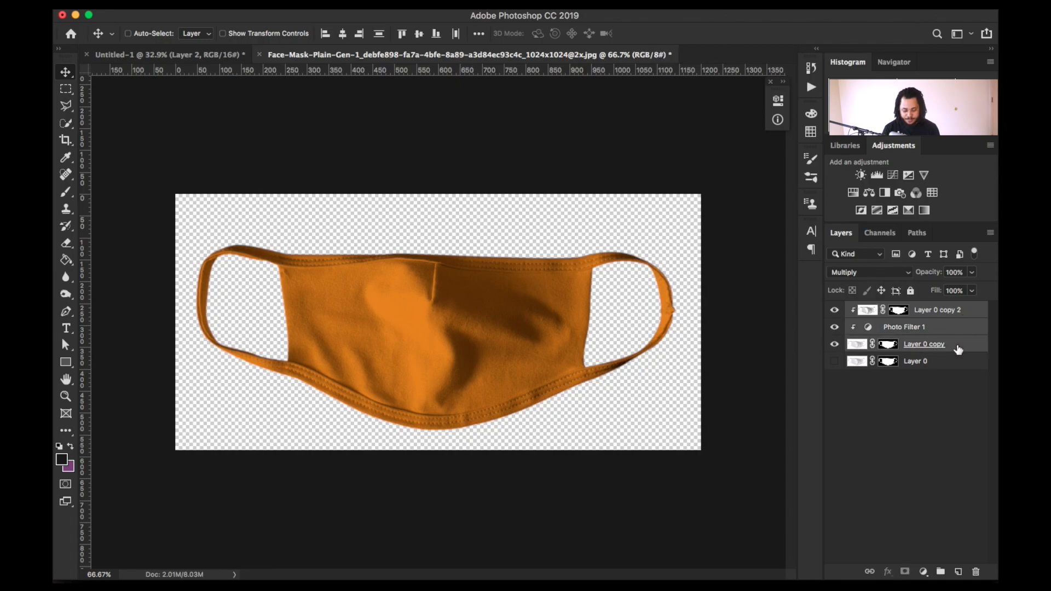
key(super+g)
Rename the new layer group as "change color"
double_click(890, 310)
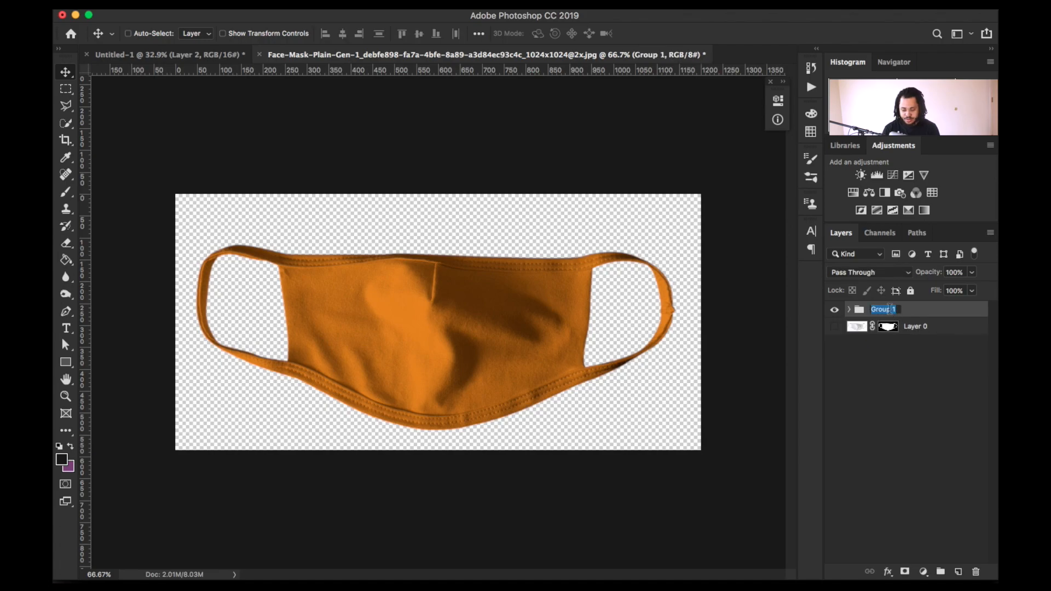
text(changer colo)
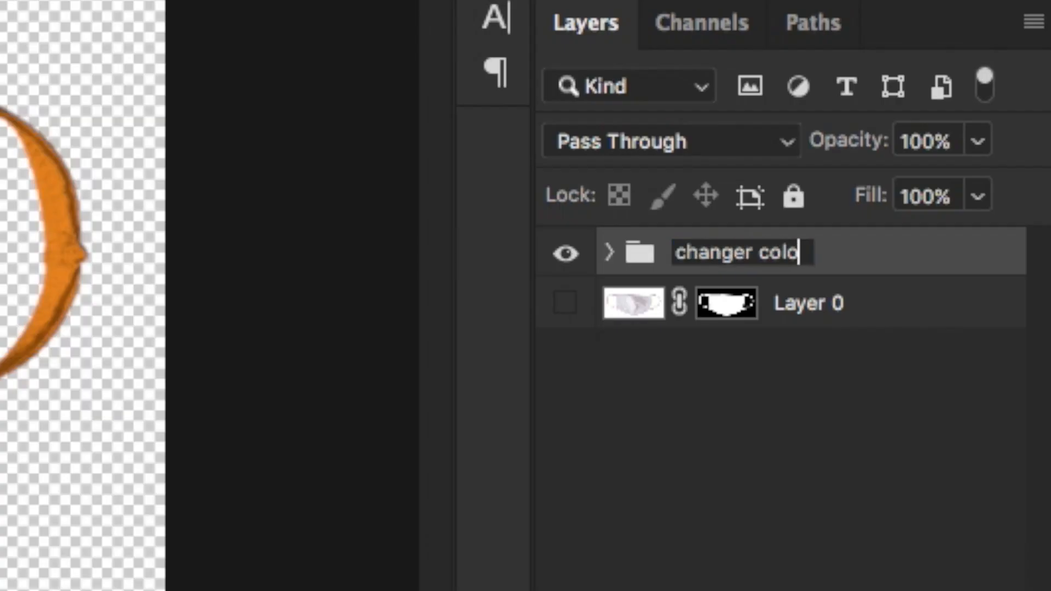
key(BackSpace)
key(BackSpace)
key(BackSpace)
key(BackSpace)
key(BackSpace)
key(BackSpace)
text(color)
key(Return)
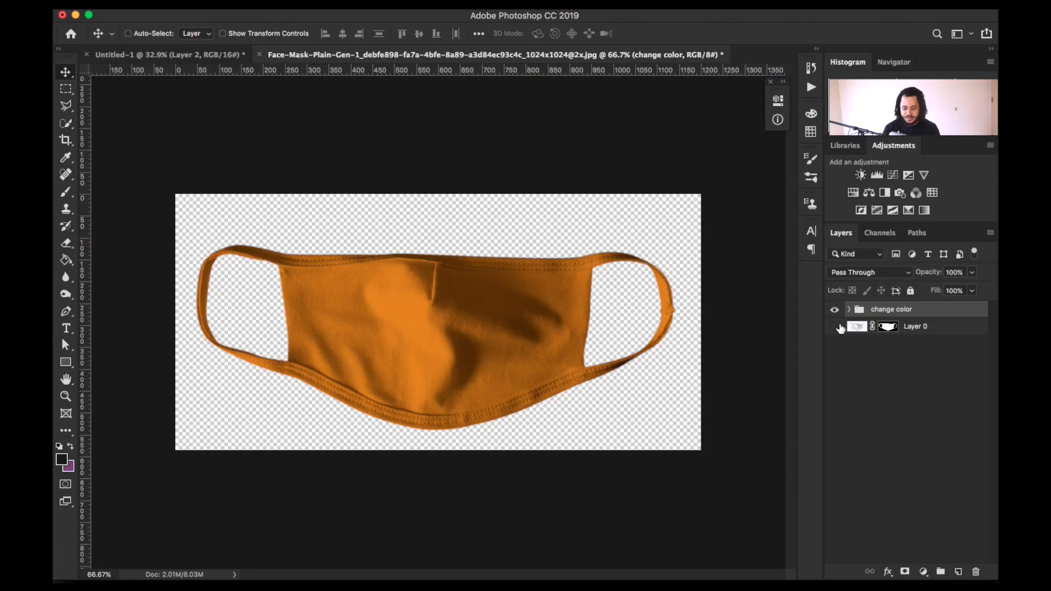
Show the original Layer 0 and hide the "change color" group
click(565, 303)
click(835, 312)
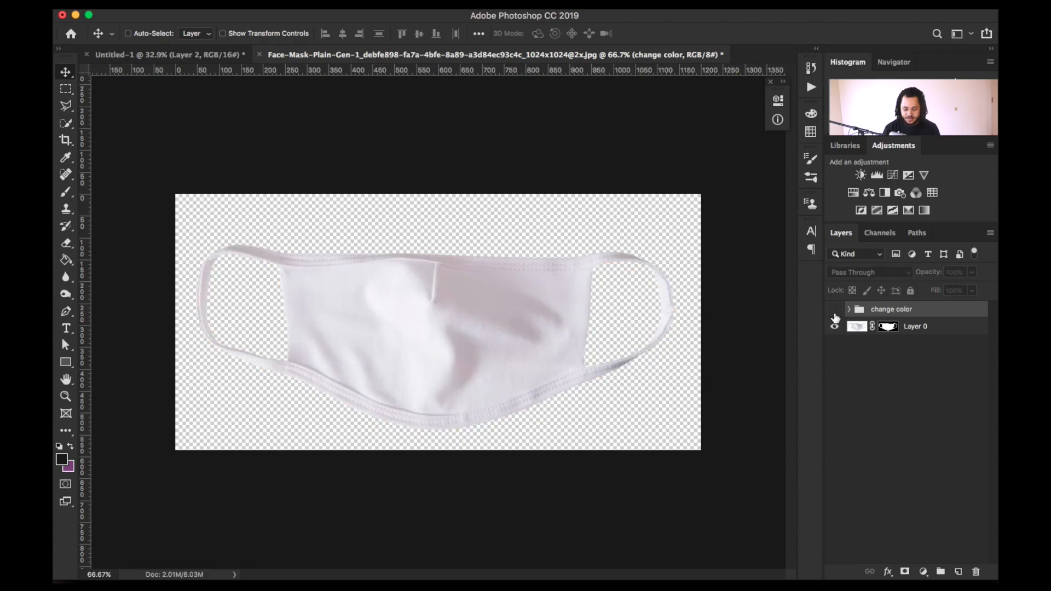
Show the "change color" group and open the color of its Photo Filter 1 adjustment for editing
click(834, 310)
click(849, 309)
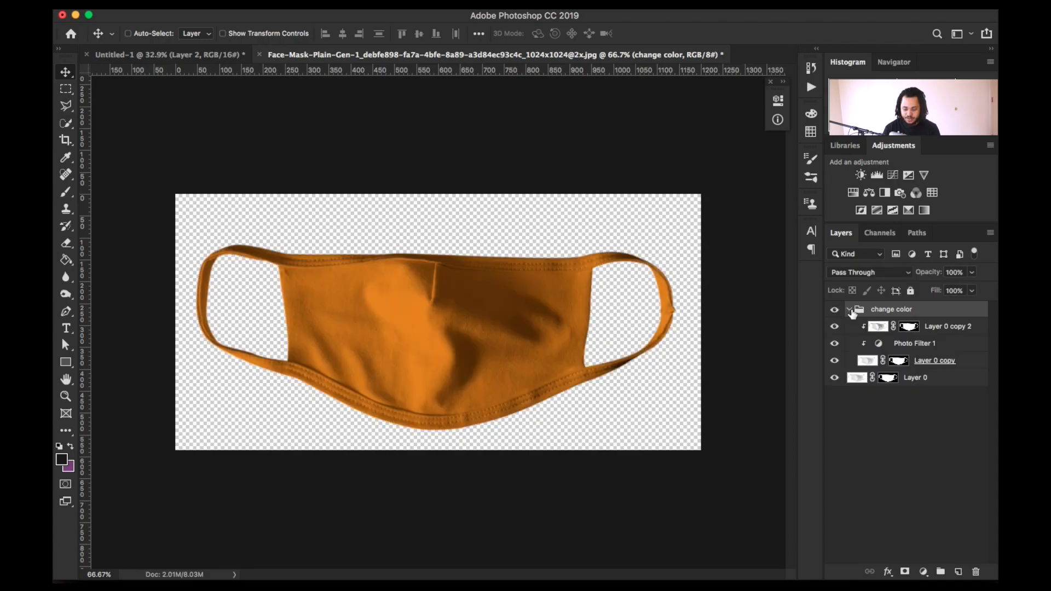
double_click(878, 343)
click(673, 158)
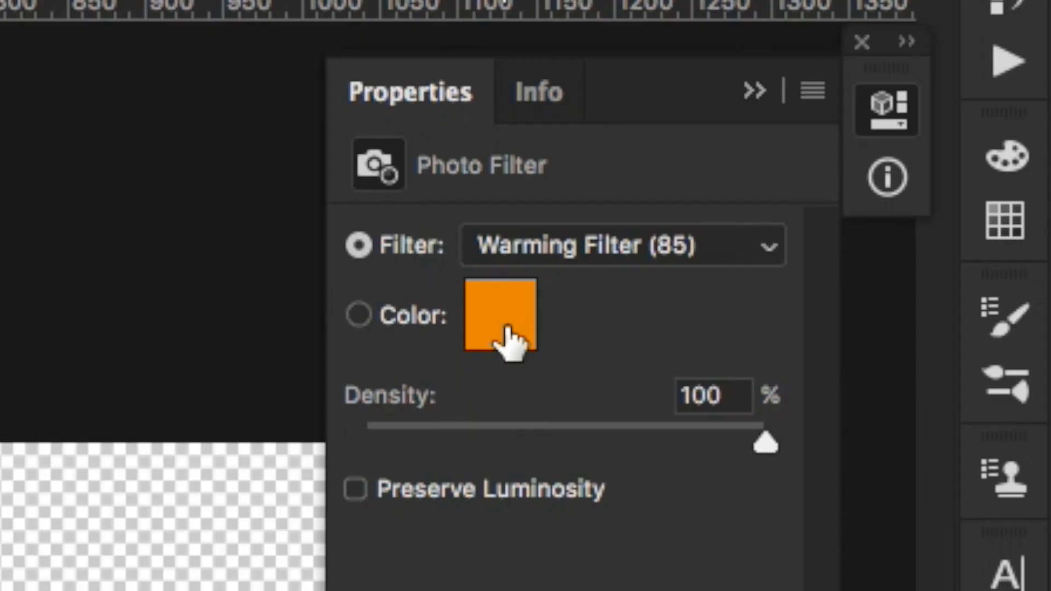
click(508, 337)
Try white, bright green (06ff00) and orange (ff9c00) as the Photo Filter color on the mask
drag(814, 204, 568, 28)
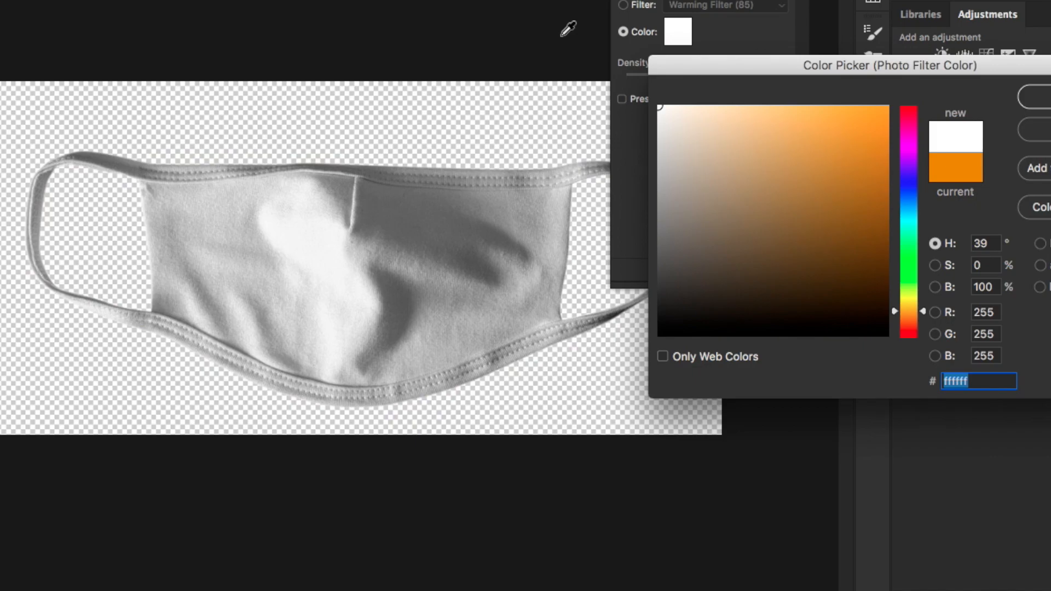
click(907, 258)
drag(817, 182, 925, 65)
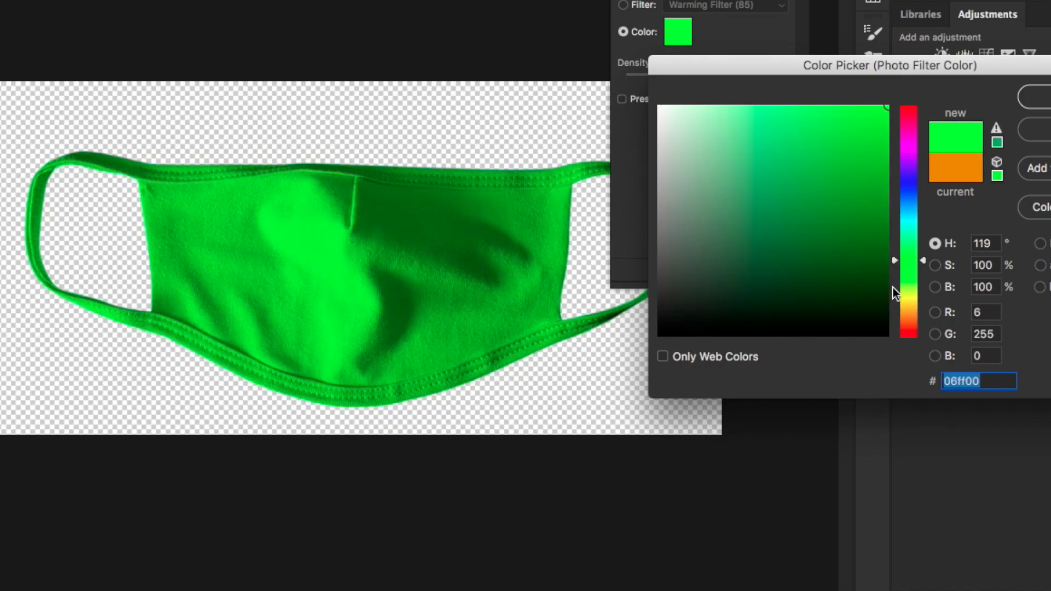
click(911, 312)
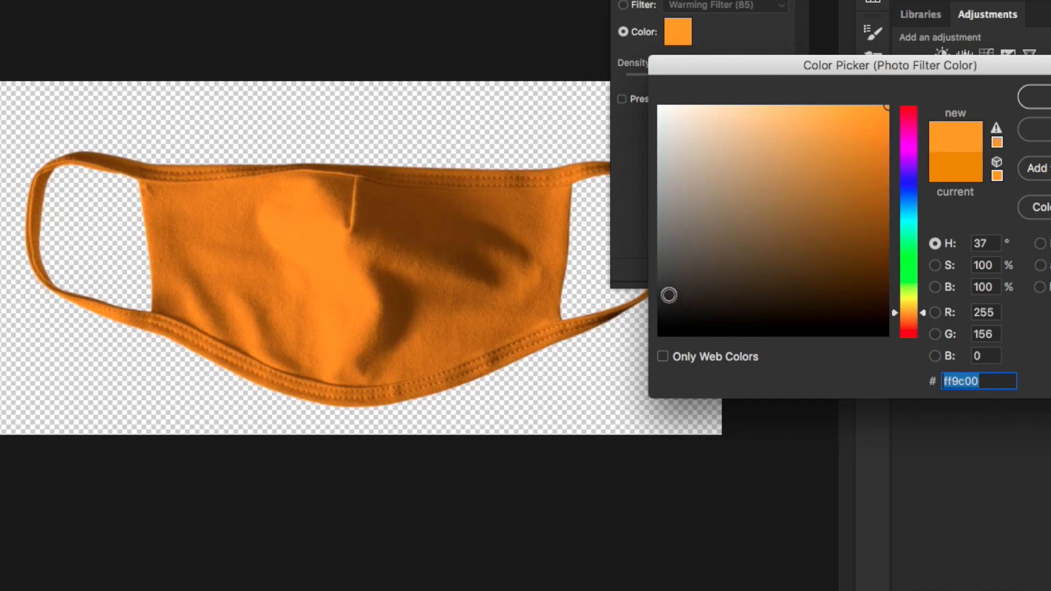
Darken the Photo Filter color to black, and lighten it to a dark gray that keeps the fabric shading visible
mouse_move(669, 290)
mouse_down()
mouse_move(657, 293)
mouse_move(652, 356)
mouse_up()
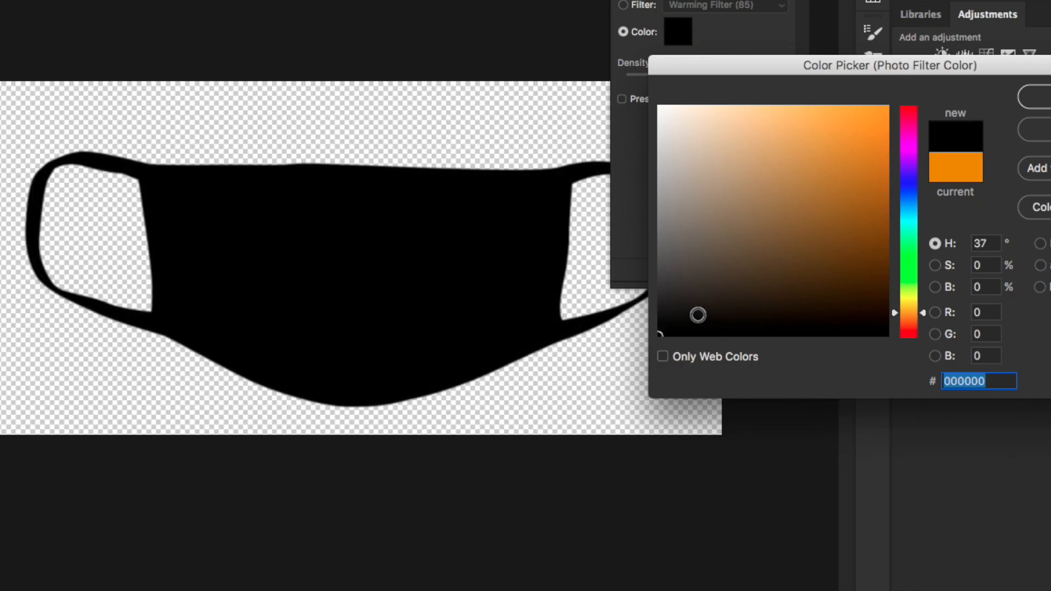
mouse_move(665, 283)
mouse_down()
mouse_move(654, 282)
mouse_move(662, 244)
mouse_move(659, 272)
mouse_move(660, 259)
mouse_up()
click(660, 283)
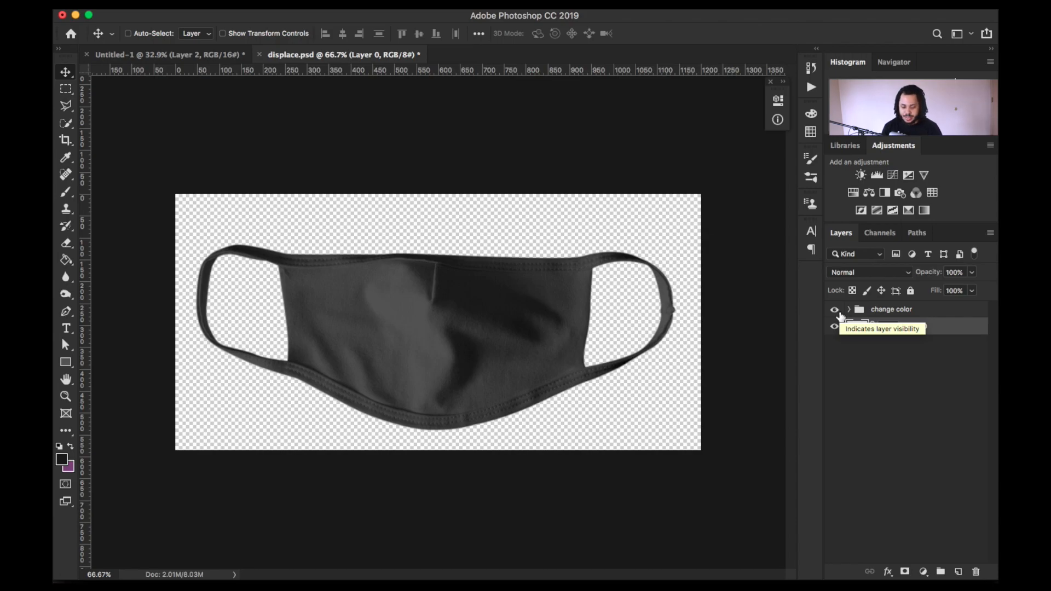
With the "change color" group hidden, add a Levels adjustment with black input 146 and a Black & White adjustment above Layer 0
click(838, 311)
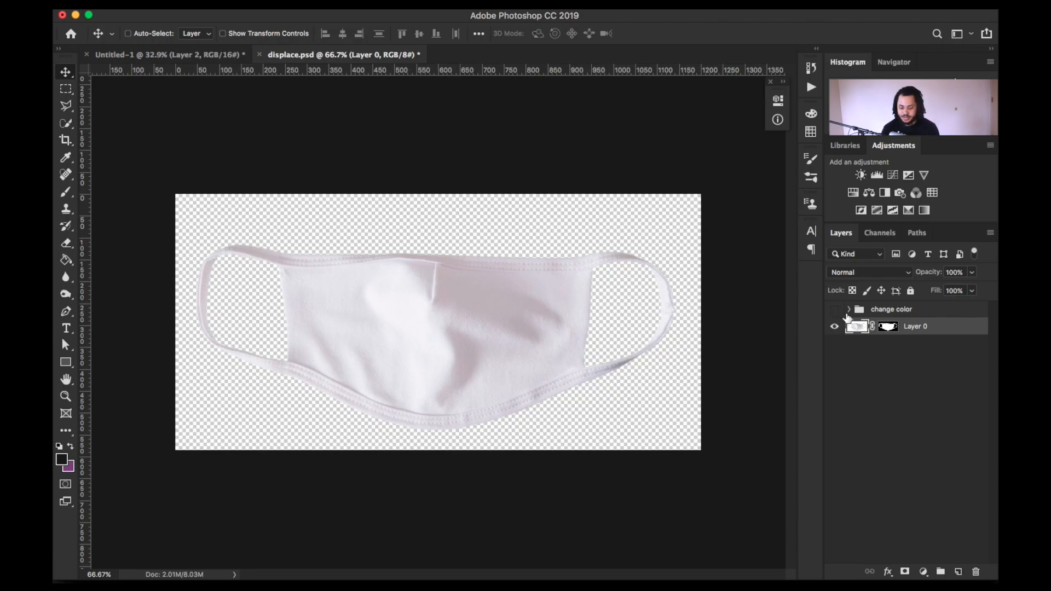
click(876, 175)
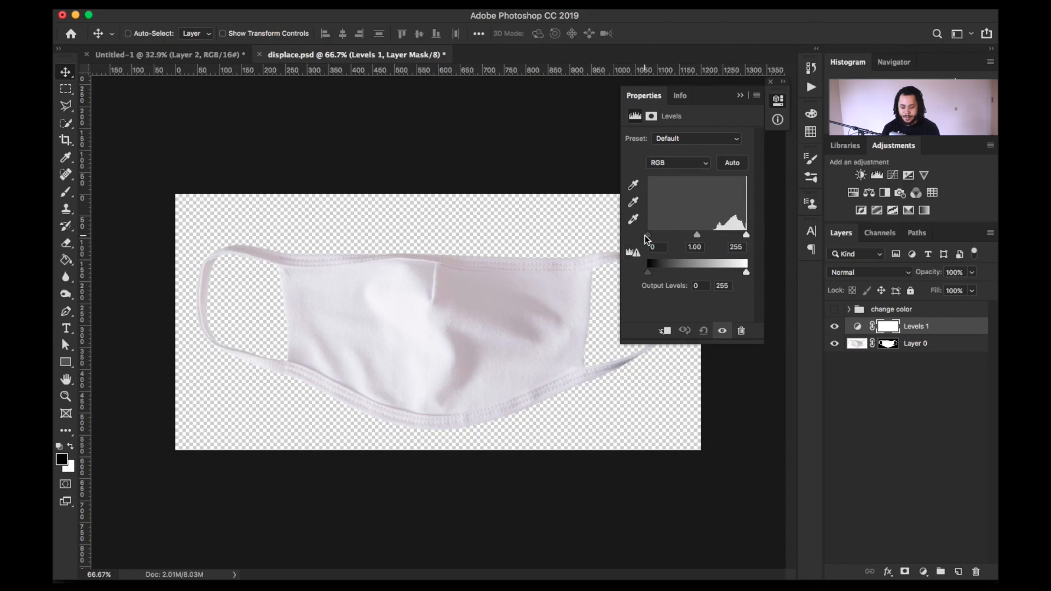
drag(649, 236, 704, 241)
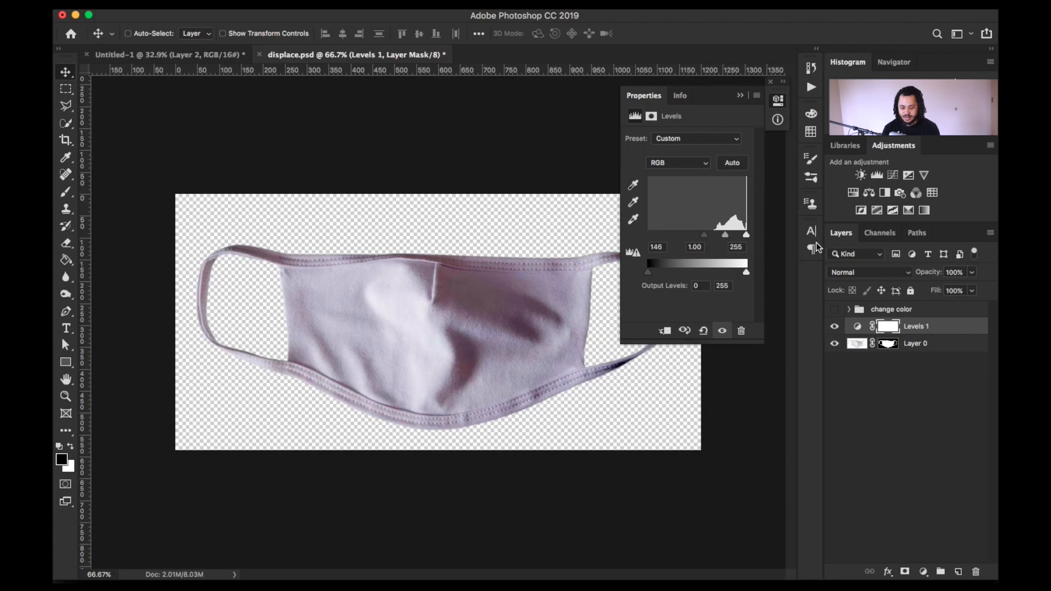
click(888, 192)
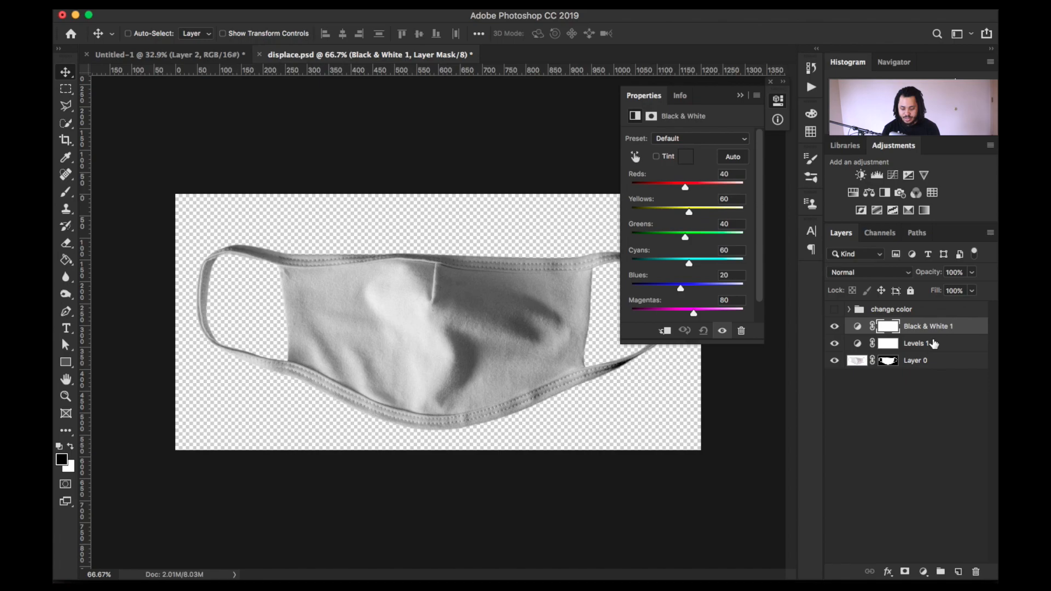
shift+click(935, 343)
click(924, 571)
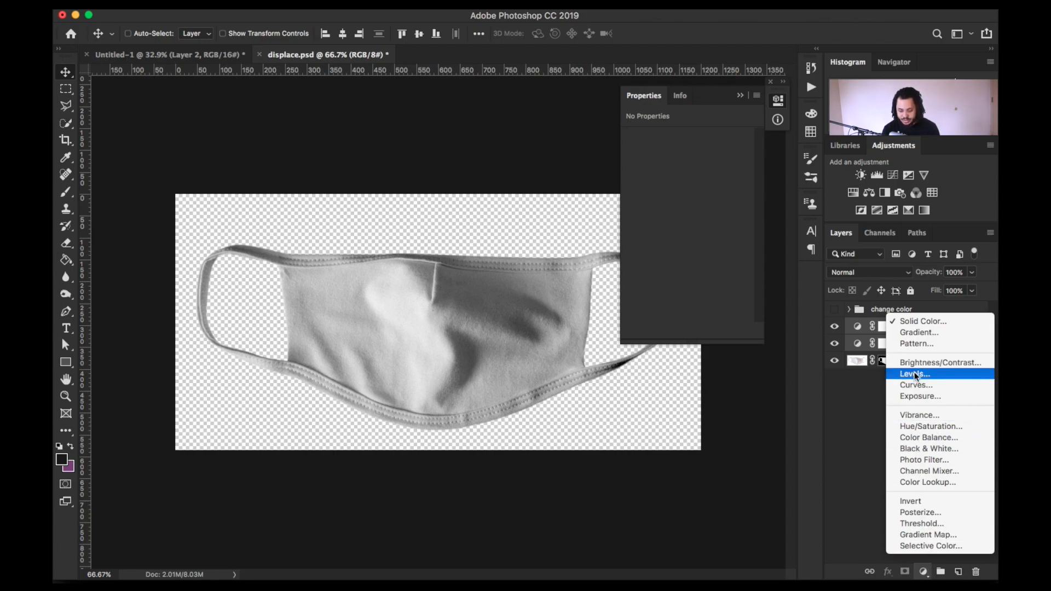
click(870, 384)
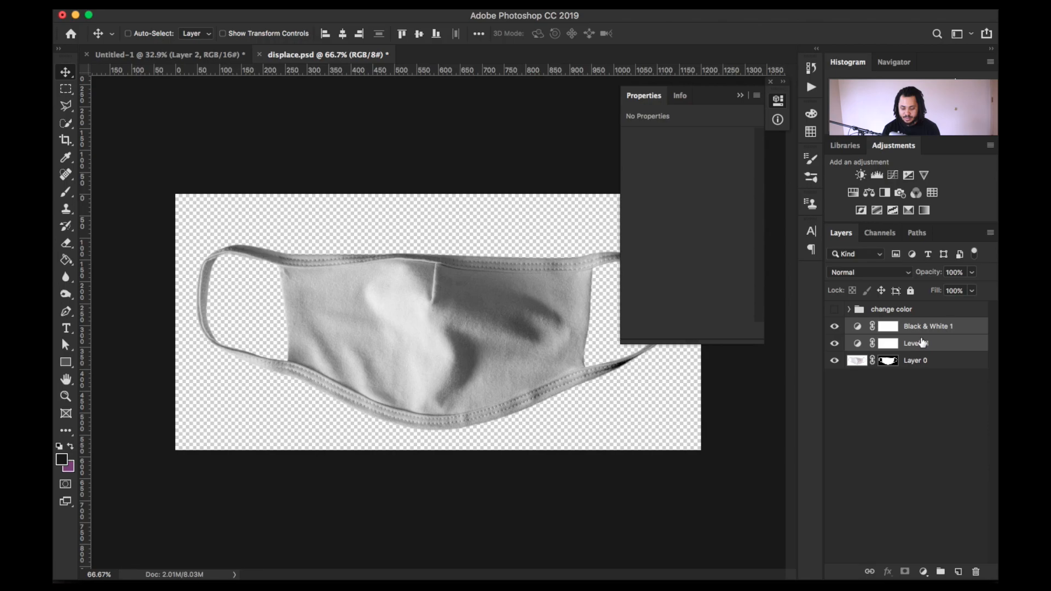
click(919, 327)
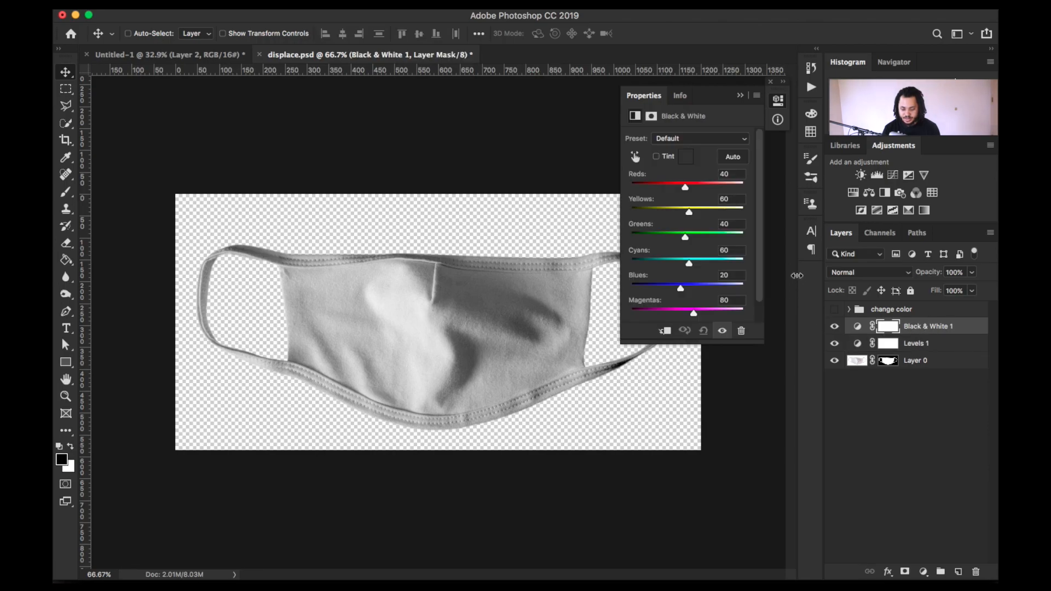
click(920, 344)
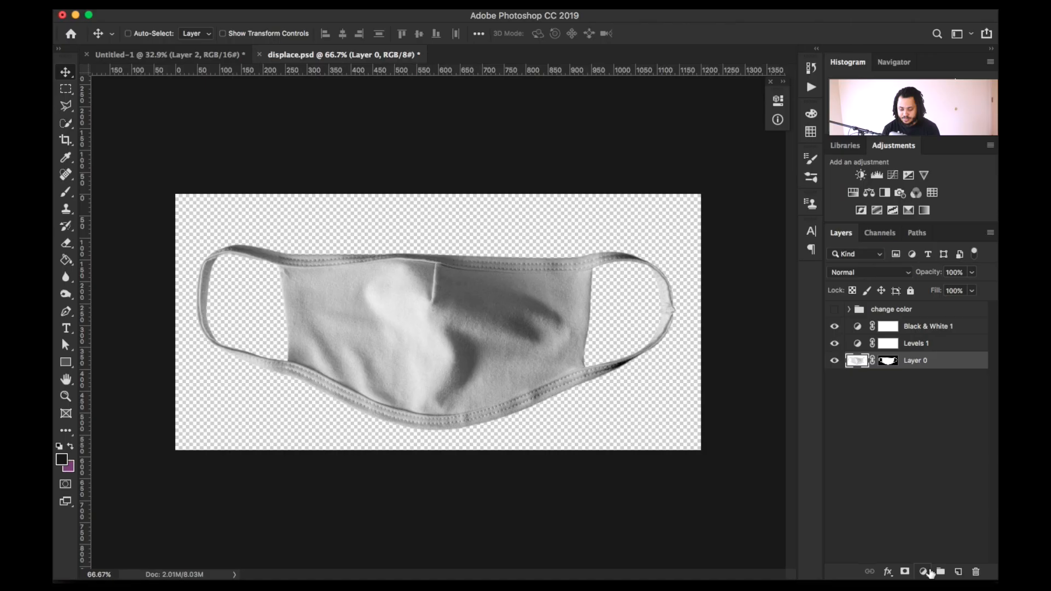
Add a black (000000) Solid Color fill layer and place it beneath Layer 0
click(930, 573)
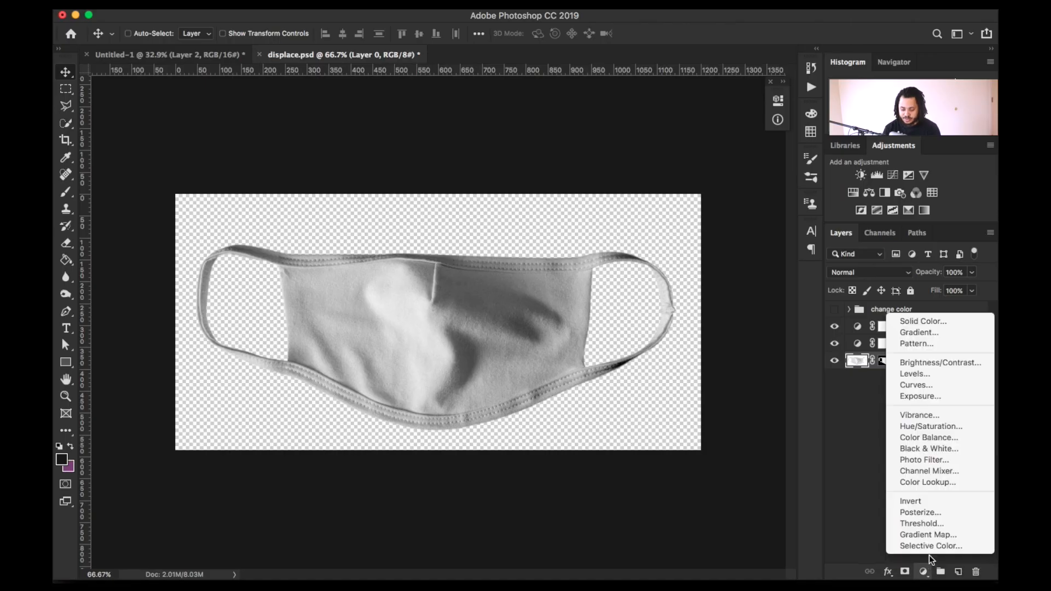
click(927, 325)
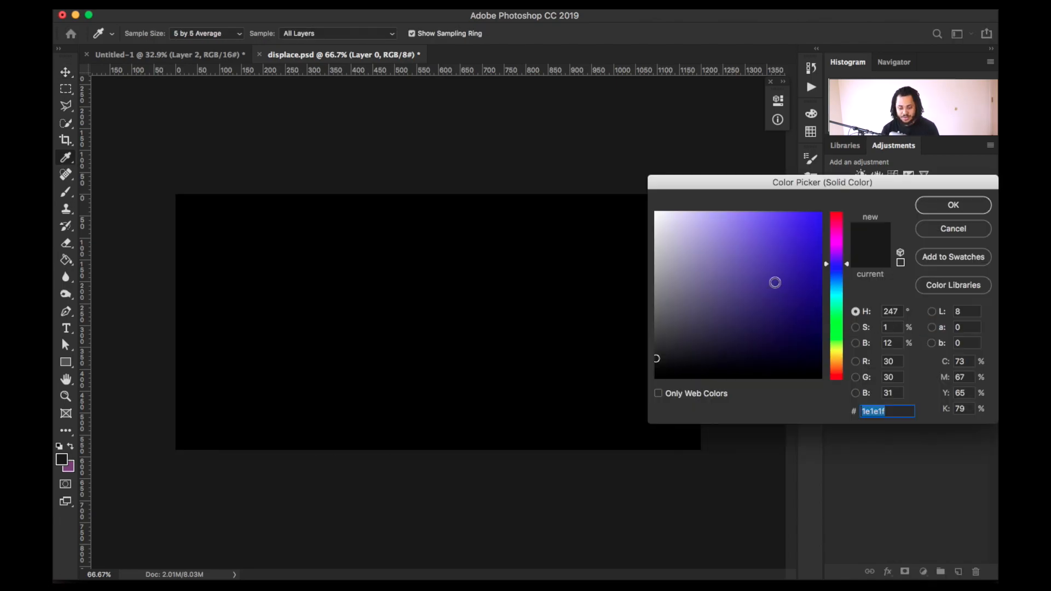
click(953, 205)
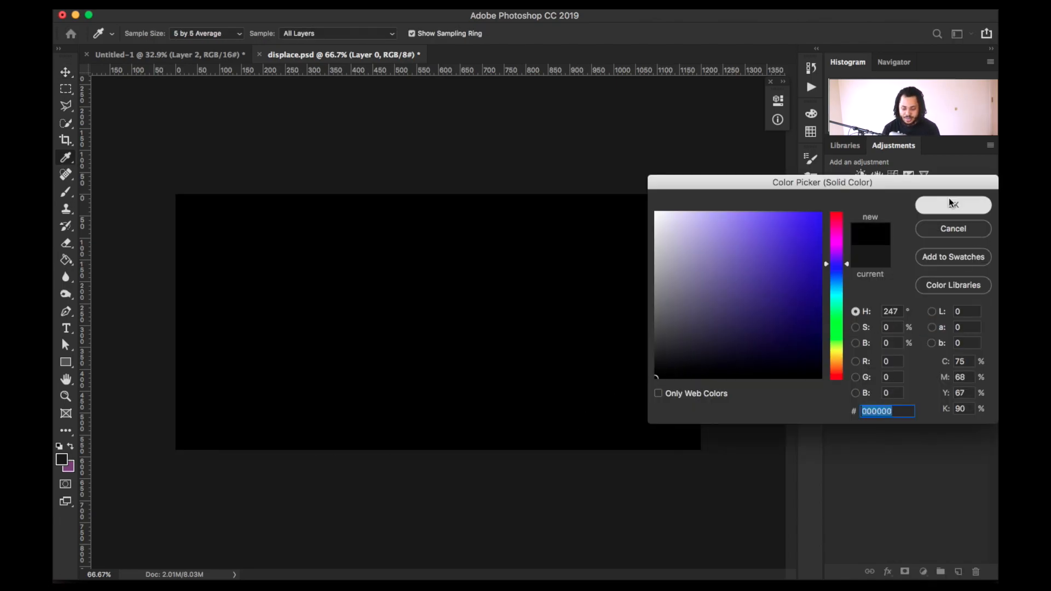
drag(863, 363, 861, 391)
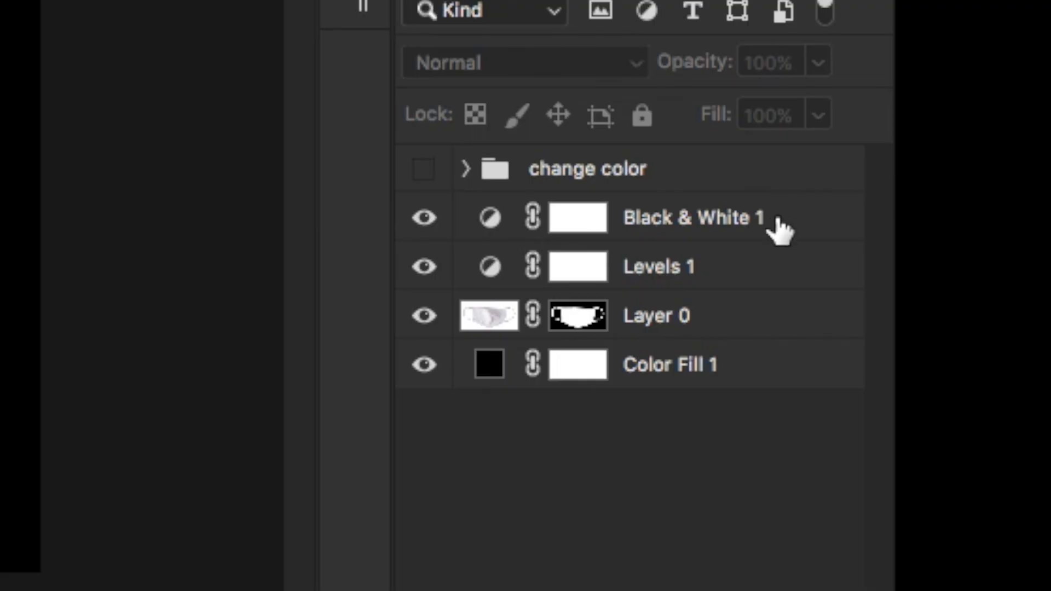
Stamp the visible layers into a new layer above Black & White 1, and delete Black & White 1, Levels 1 and Color Fill 1
click(780, 229)
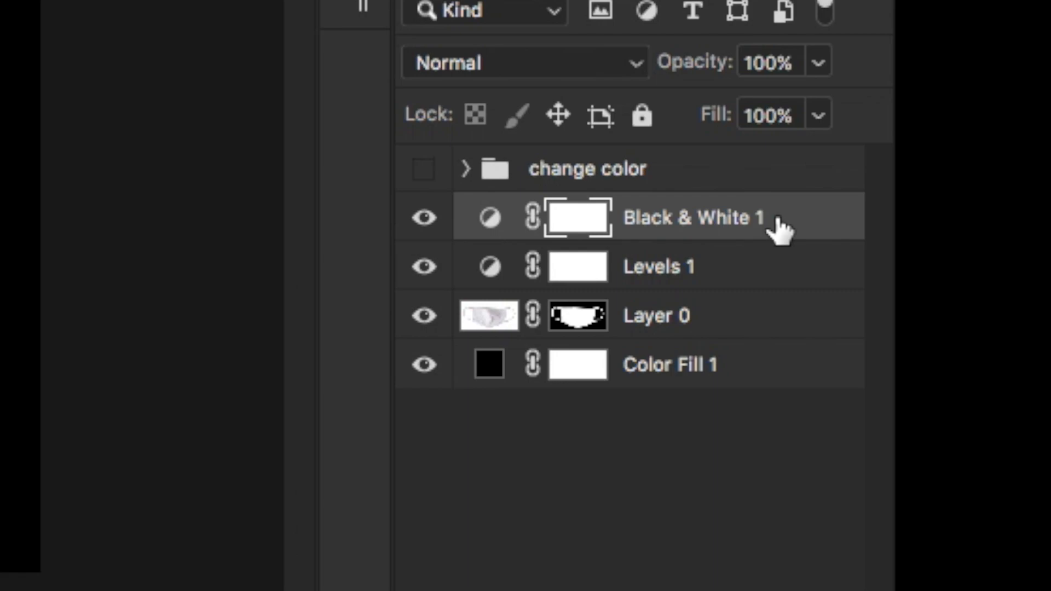
key(super+alt+shift+e)
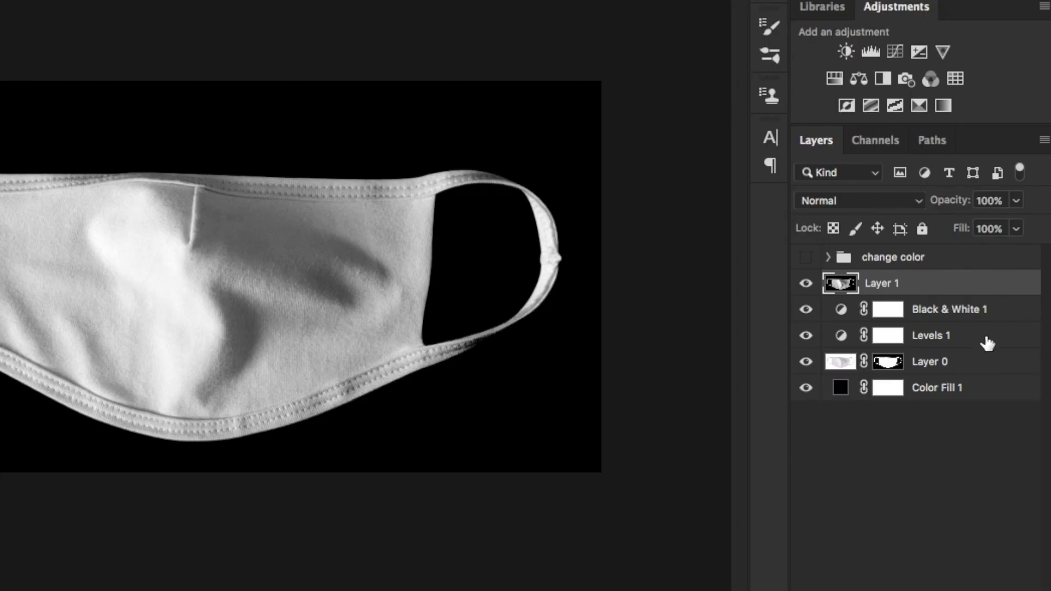
click(758, 311)
shift+click(986, 322)
key(Delete)
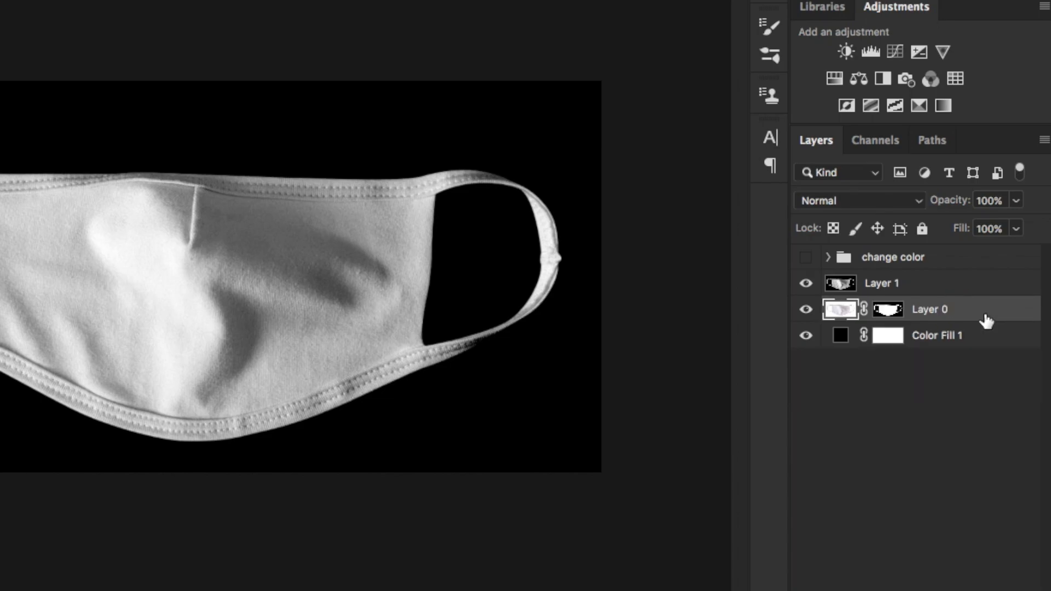
click(959, 344)
key(Delete)
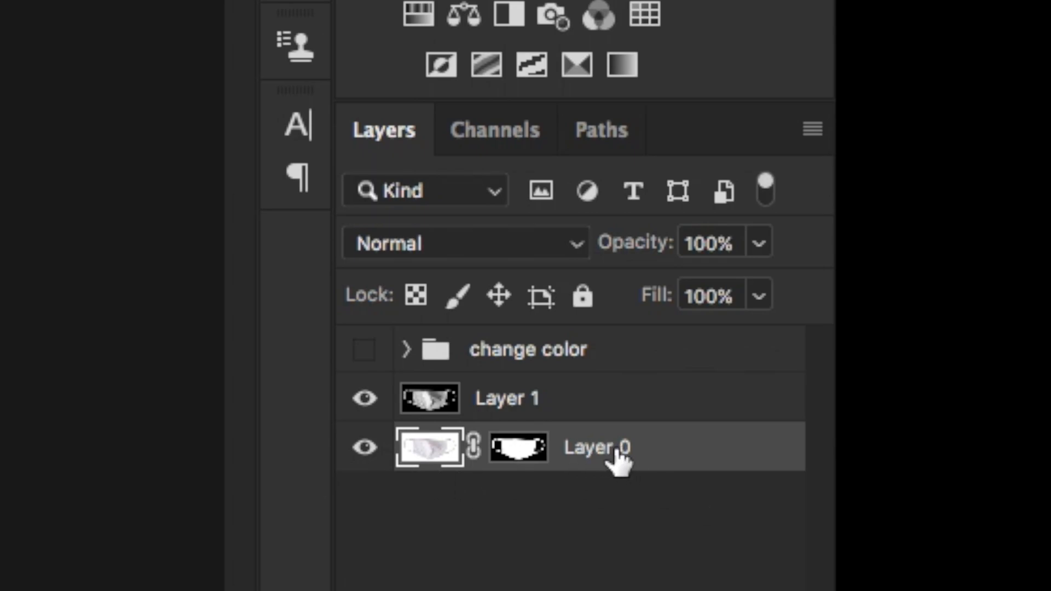
Rename Layer 0 as "structure"
double_click(610, 448)
text(structure)
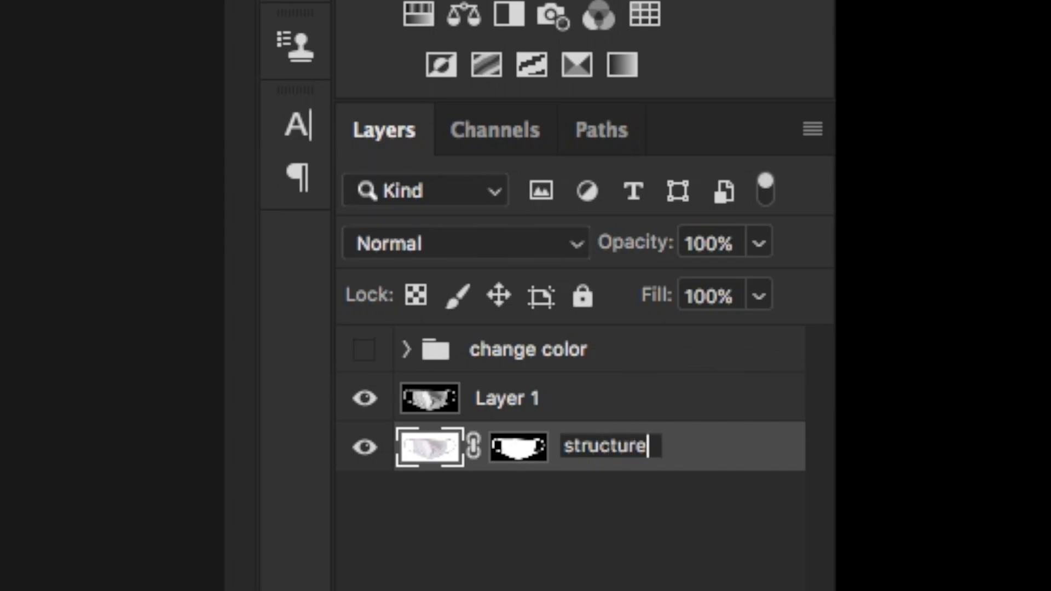
key(Return)
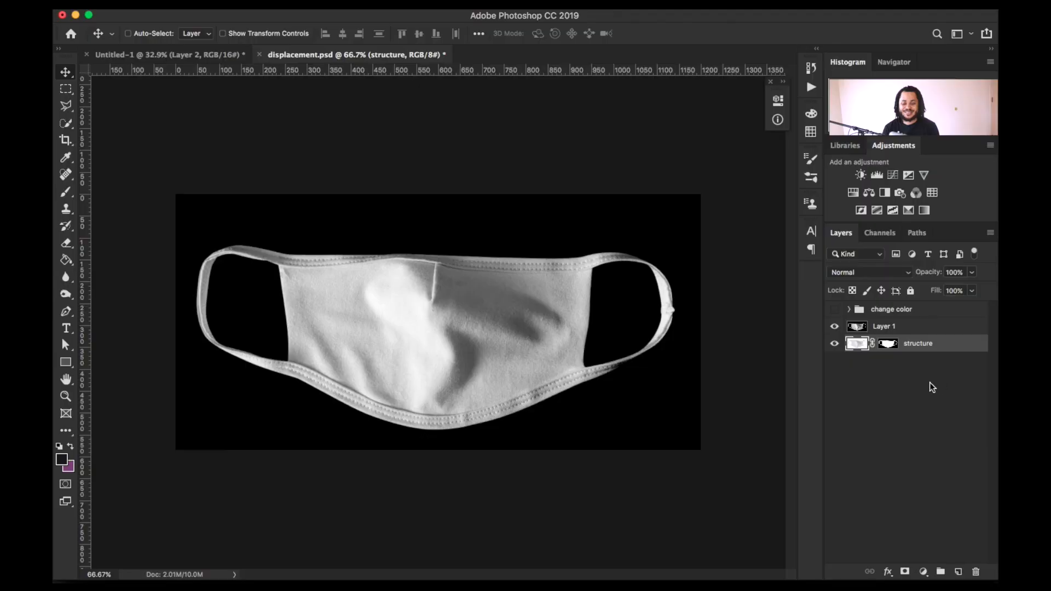
Apply a Gaussian Blur with a 5.0 pixel radius to Layer 1
click(892, 329)
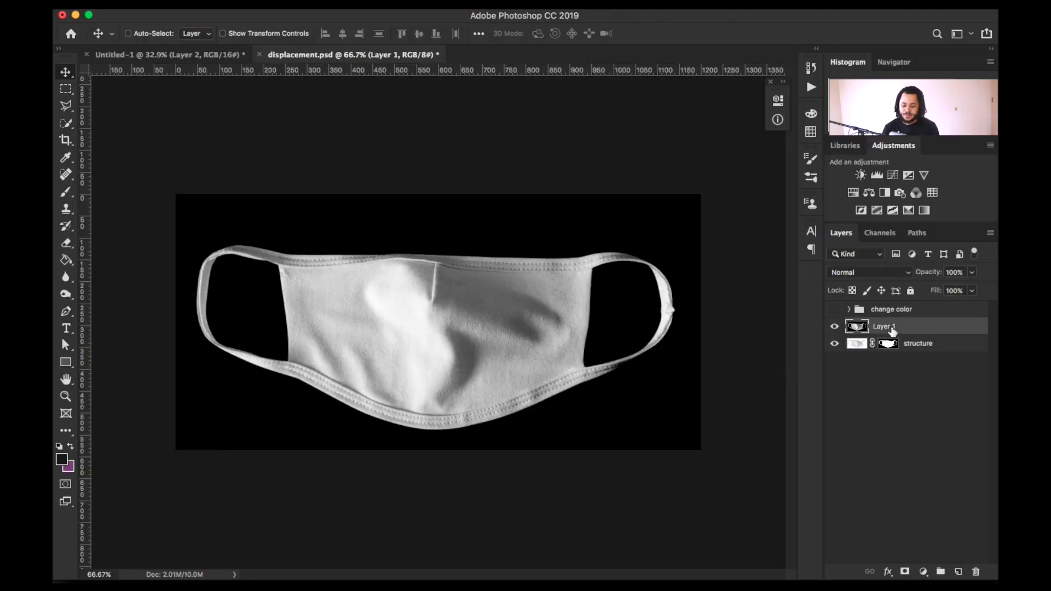
click(377, 5)
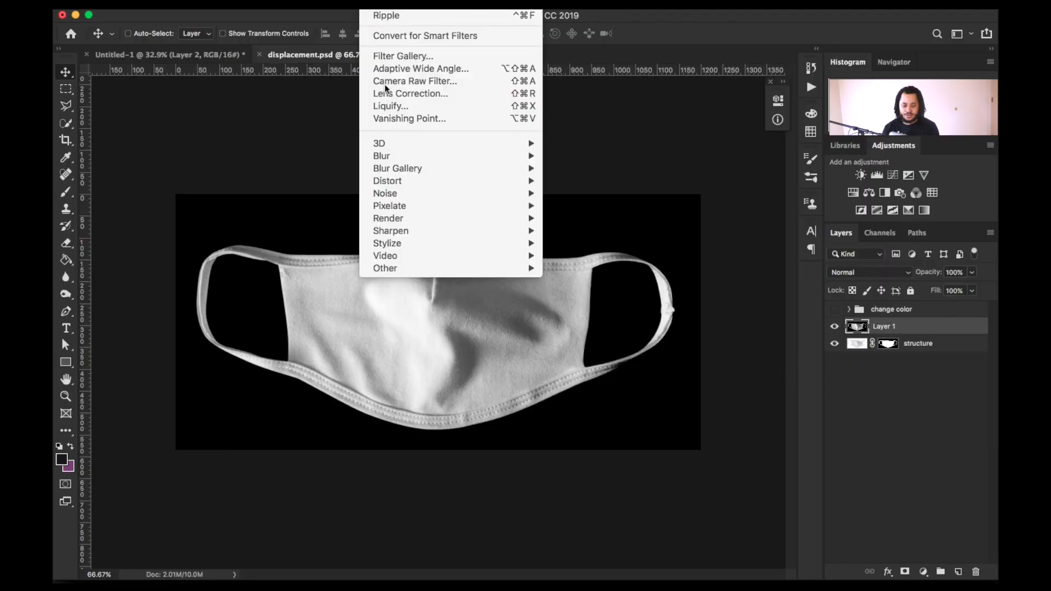
mouse_move(399, 157)
click(586, 204)
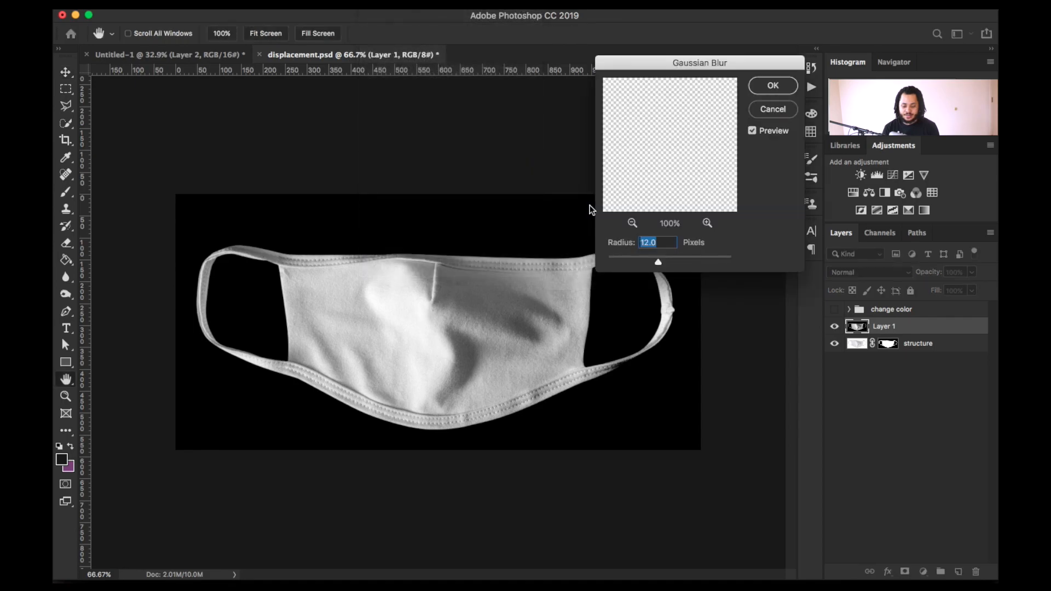
drag(657, 262, 643, 261)
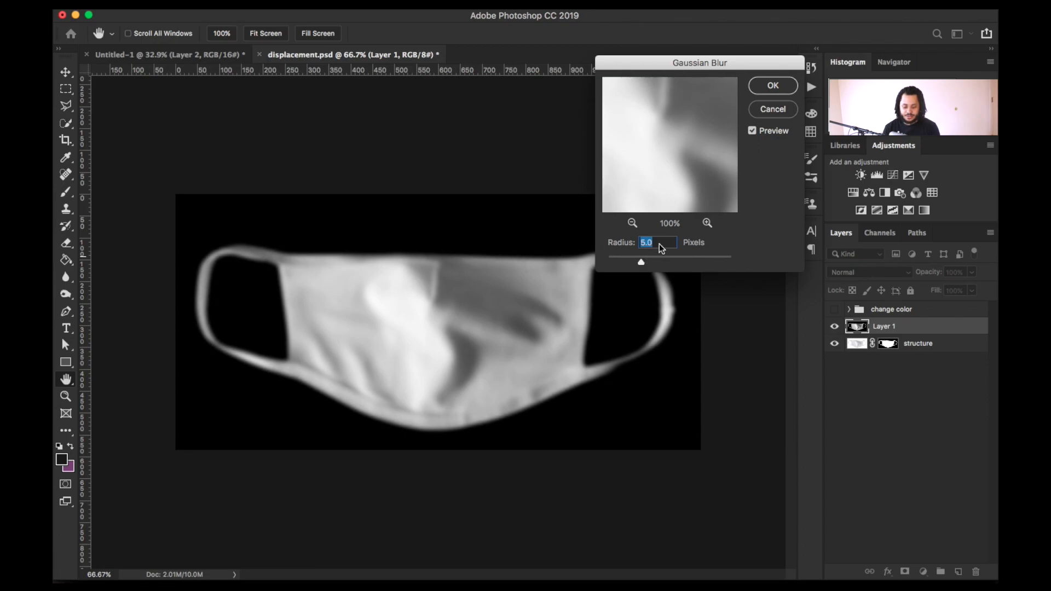
click(772, 84)
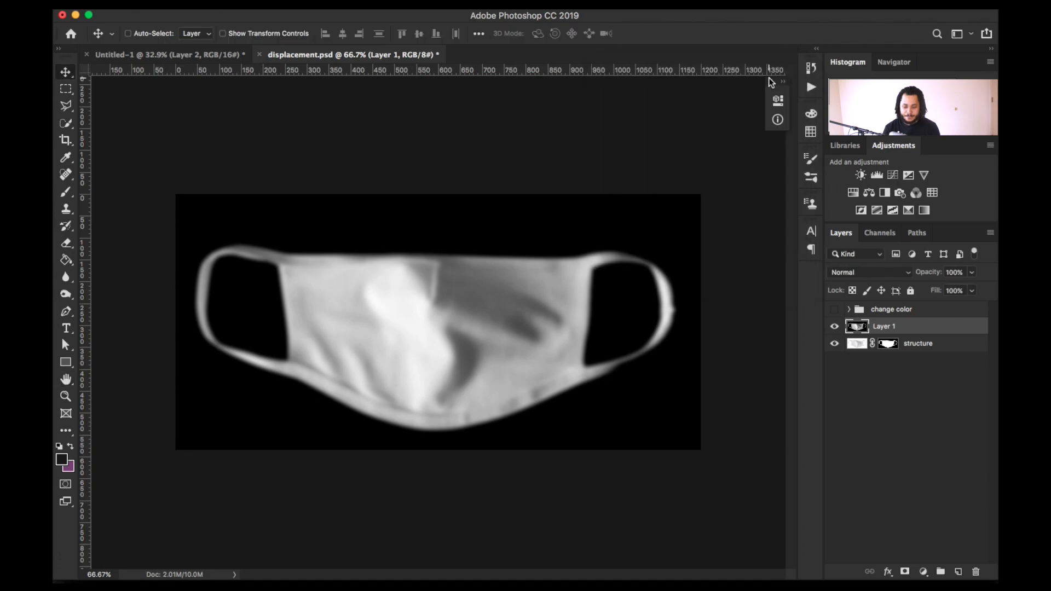
Save the document as displacement.psd in the "covid mask" folder
click(165, 4)
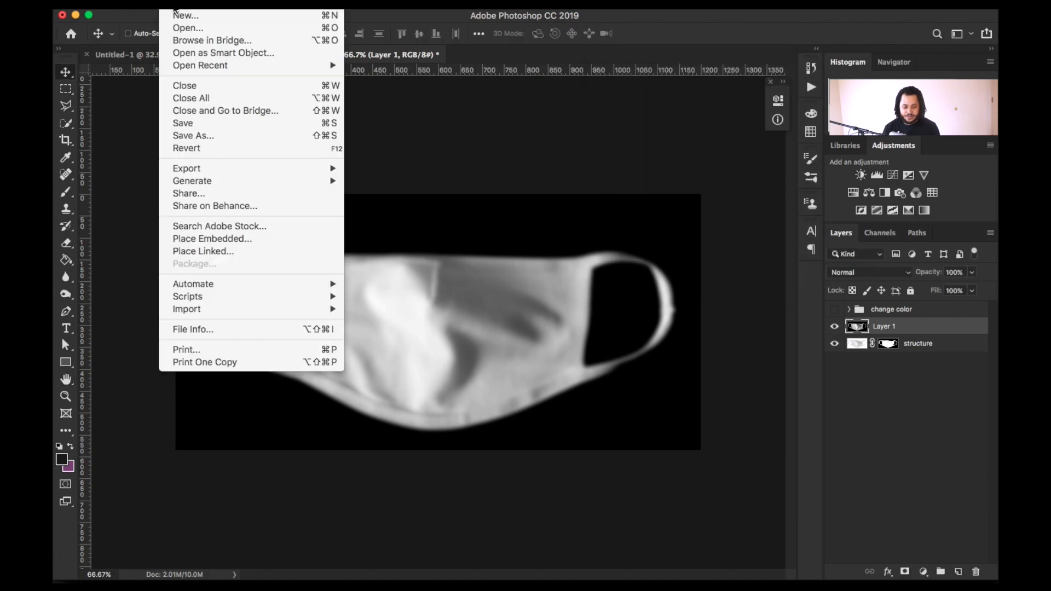
click(173, 135)
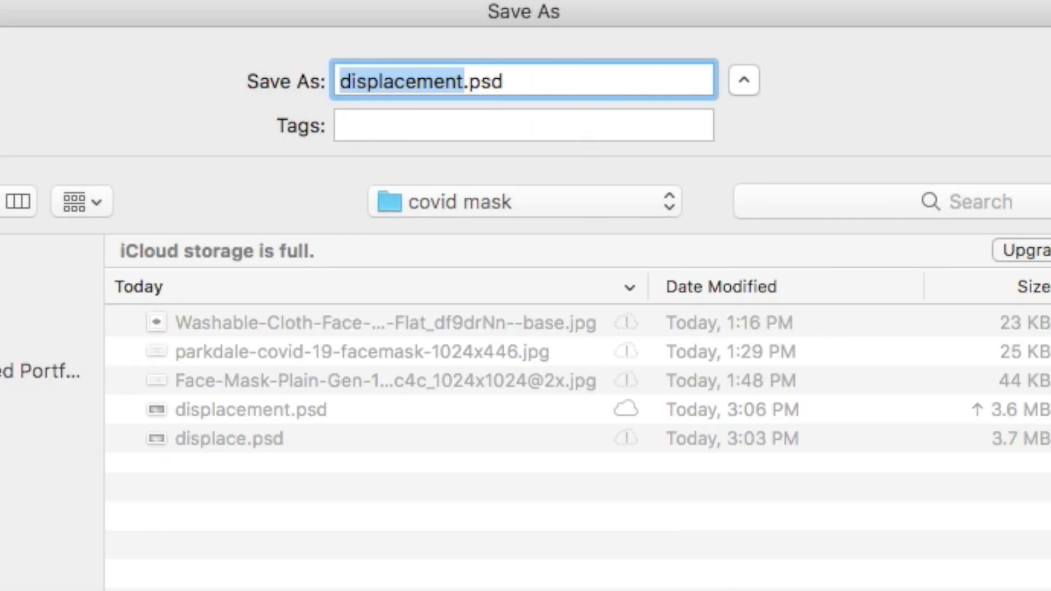
click(676, 569)
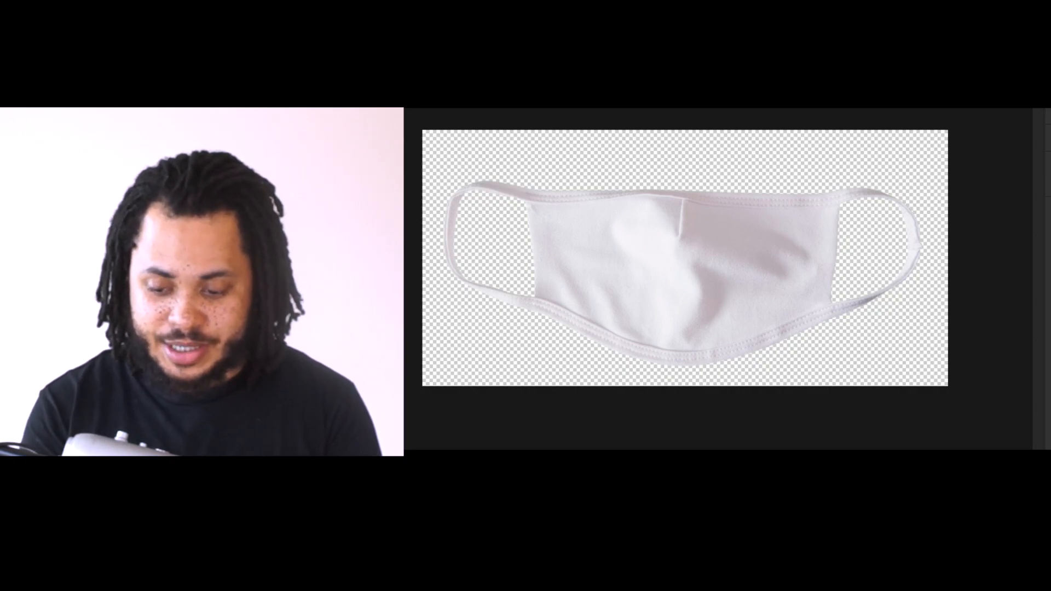
Fully desaturate the structure layer with a Hue/Saturation adjustment
key(super+u)
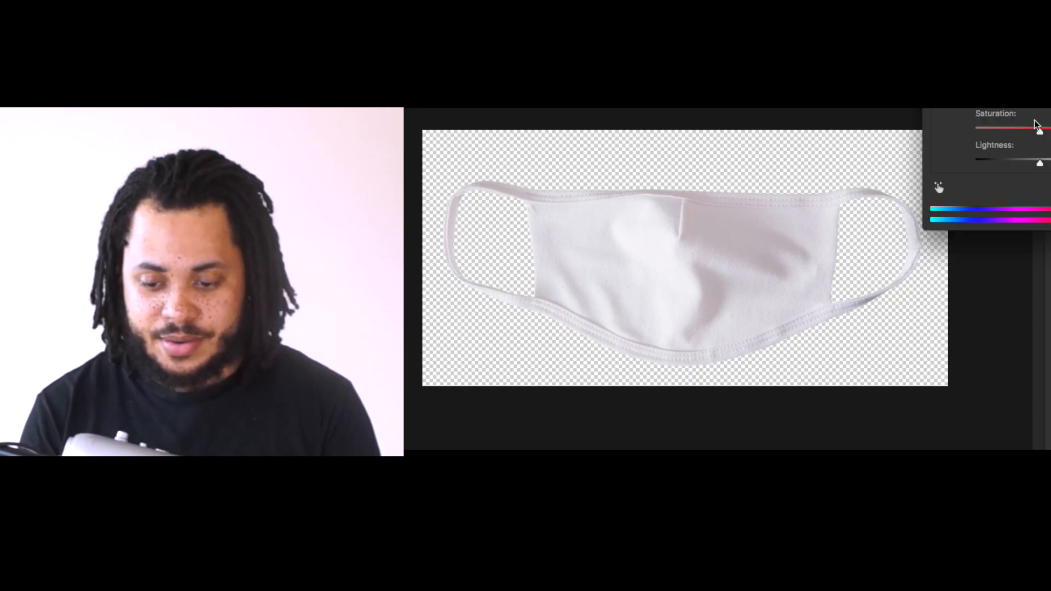
drag(903, 146, 751, 160)
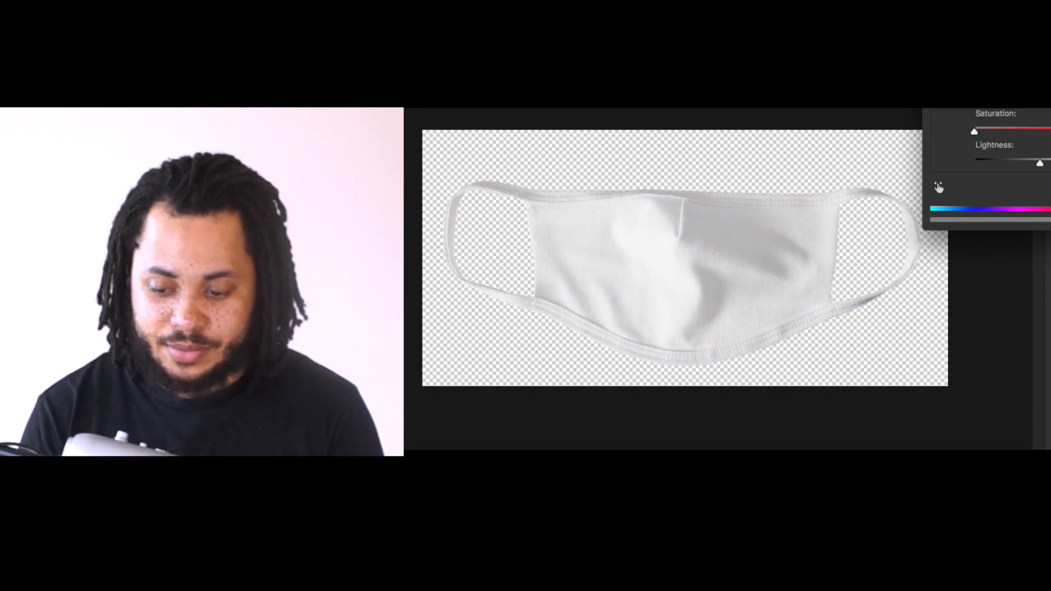
key(Return)
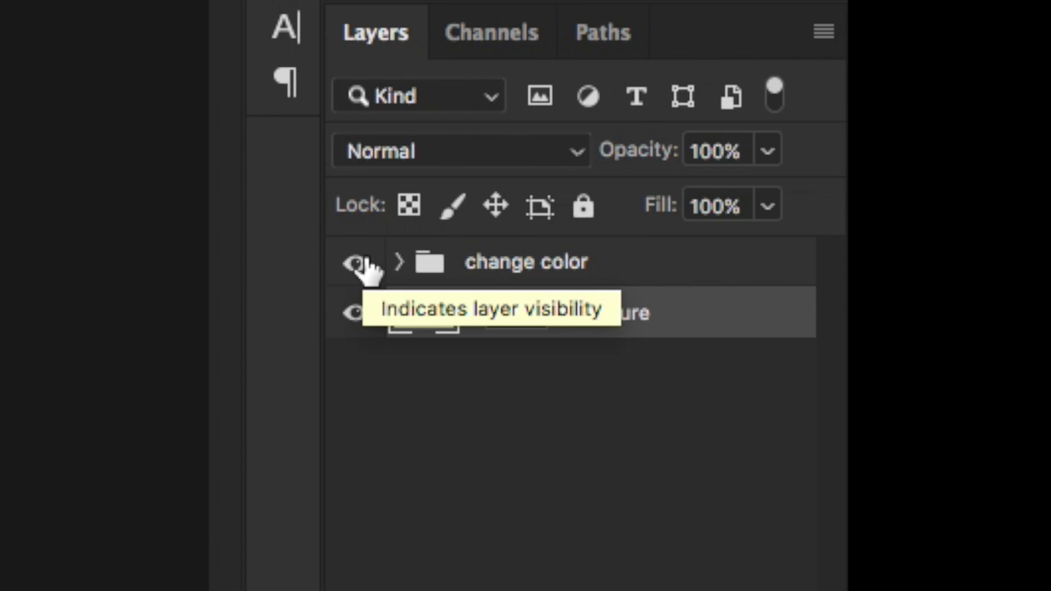
Add a new layer above the change color group, fill it with black within the structure layer's mask selection, and deselect
click(533, 268)
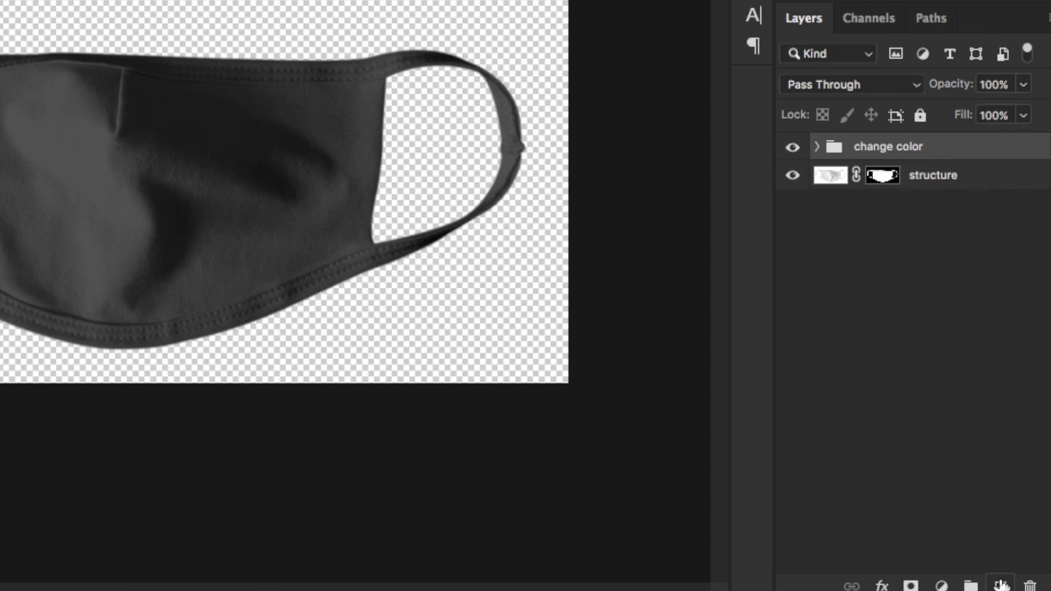
click(1001, 585)
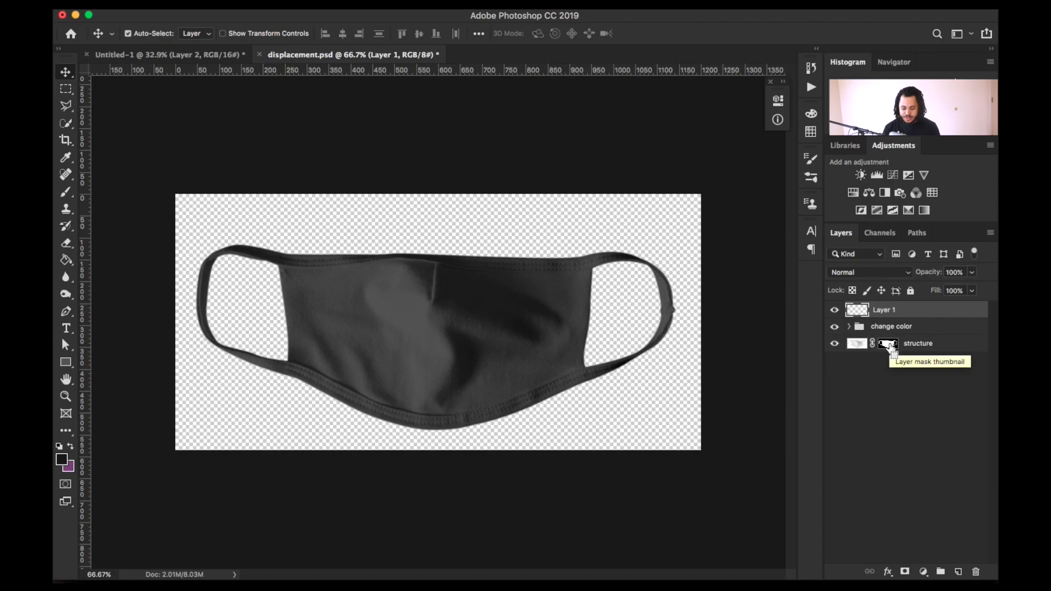
super+click(891, 348)
click(70, 262)
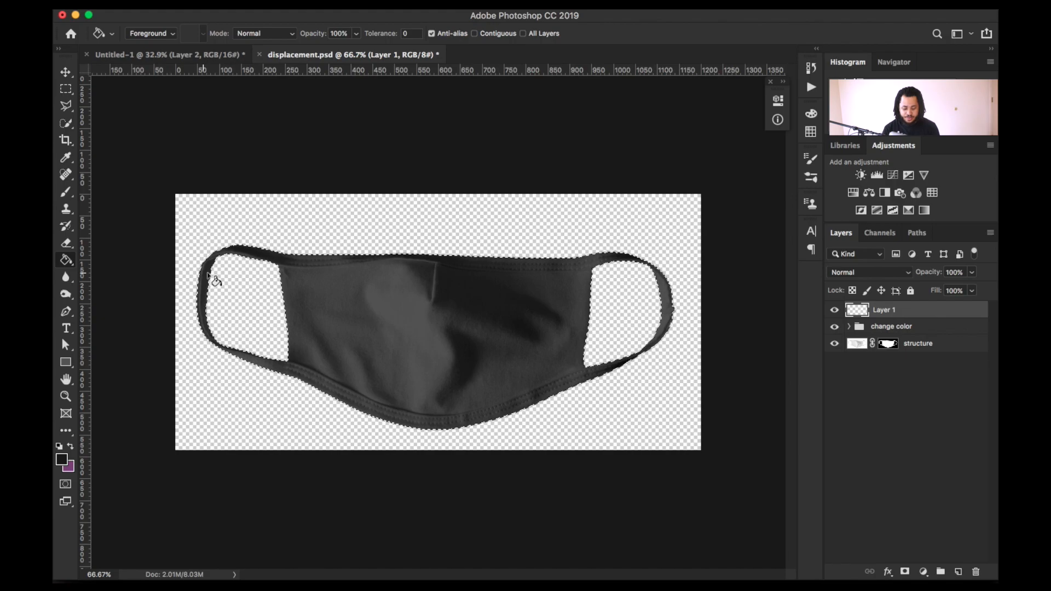
click(419, 299)
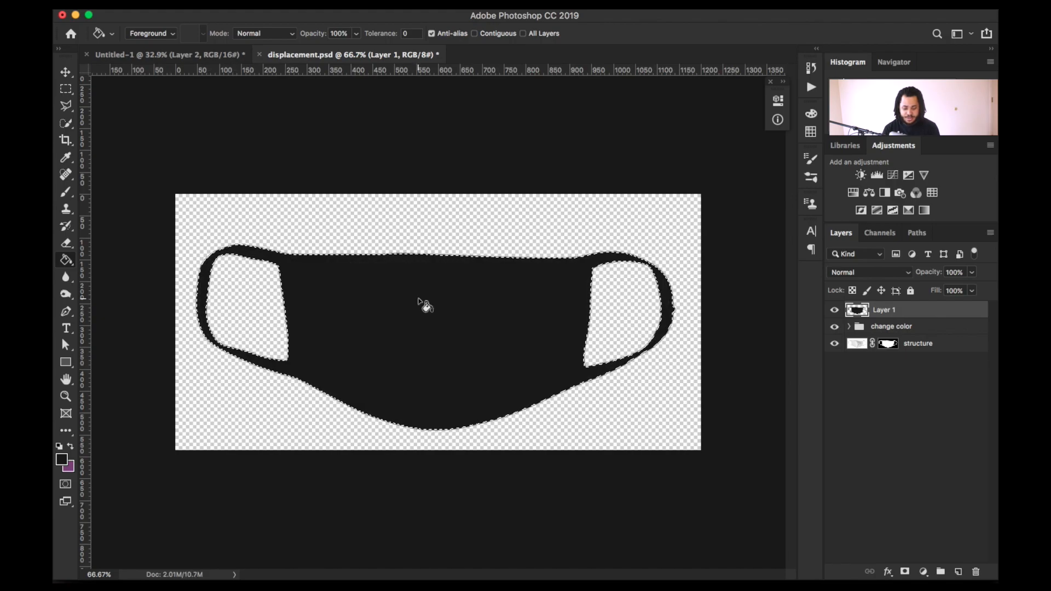
key(super+d)
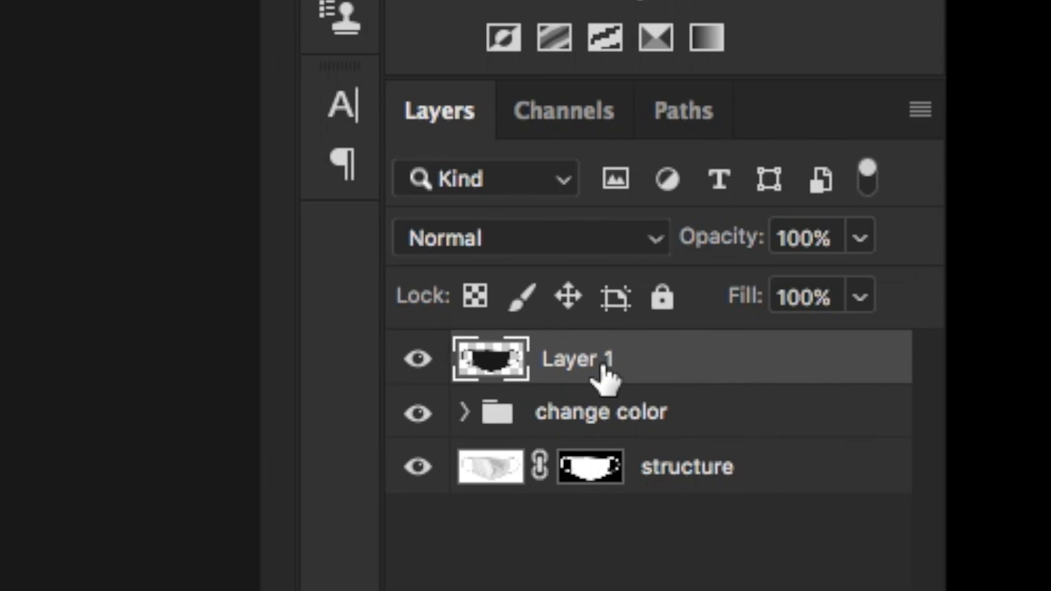
Rename the black-filled Layer 1 as "design"
double_click(892, 310)
text(design)
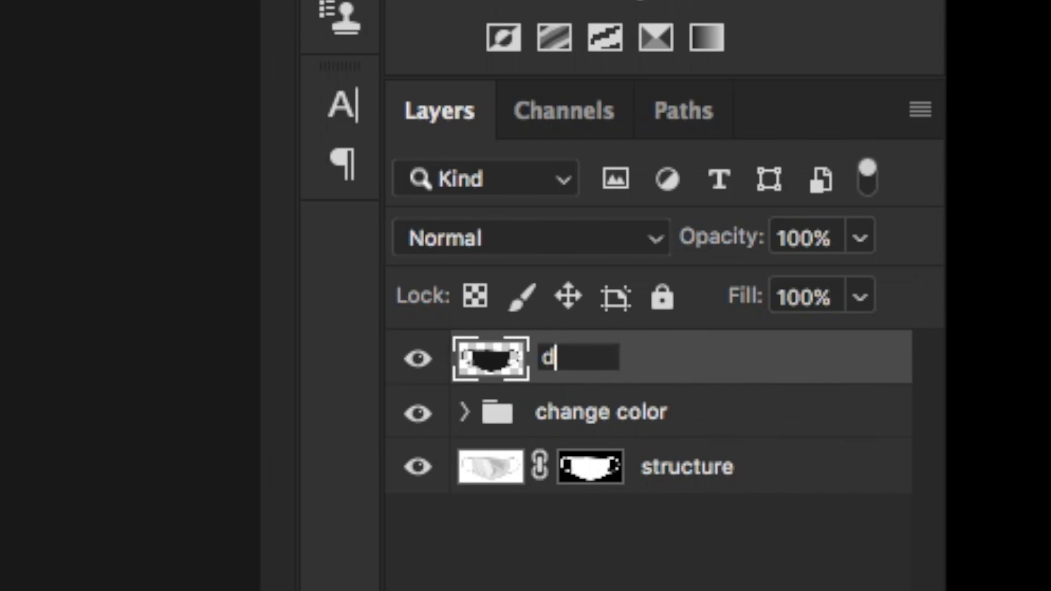
key(Return)
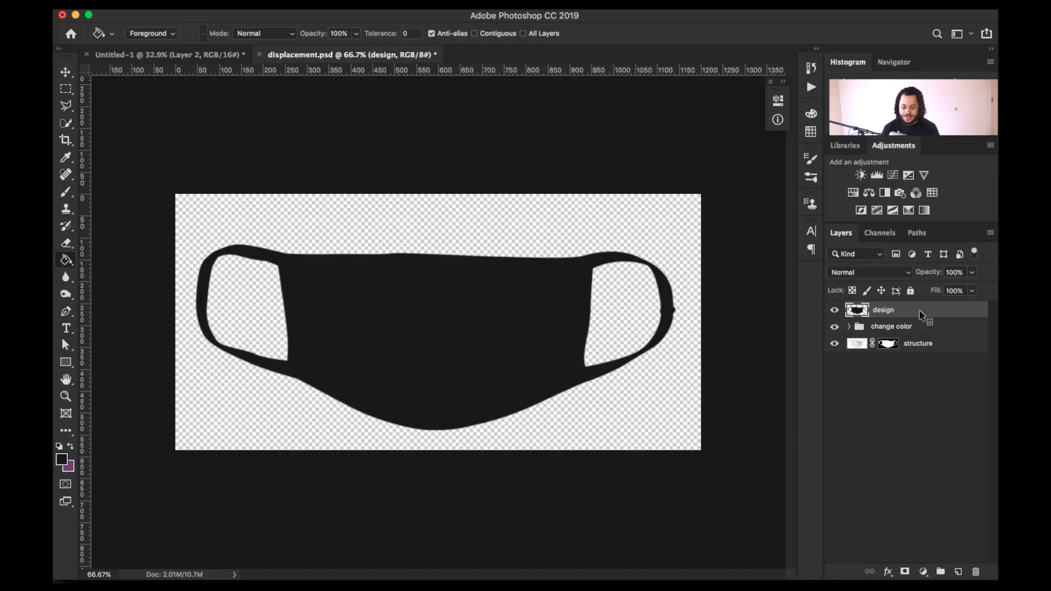
Convert the design layer to a smart object
right_click(922, 314)
right_click(961, 311)
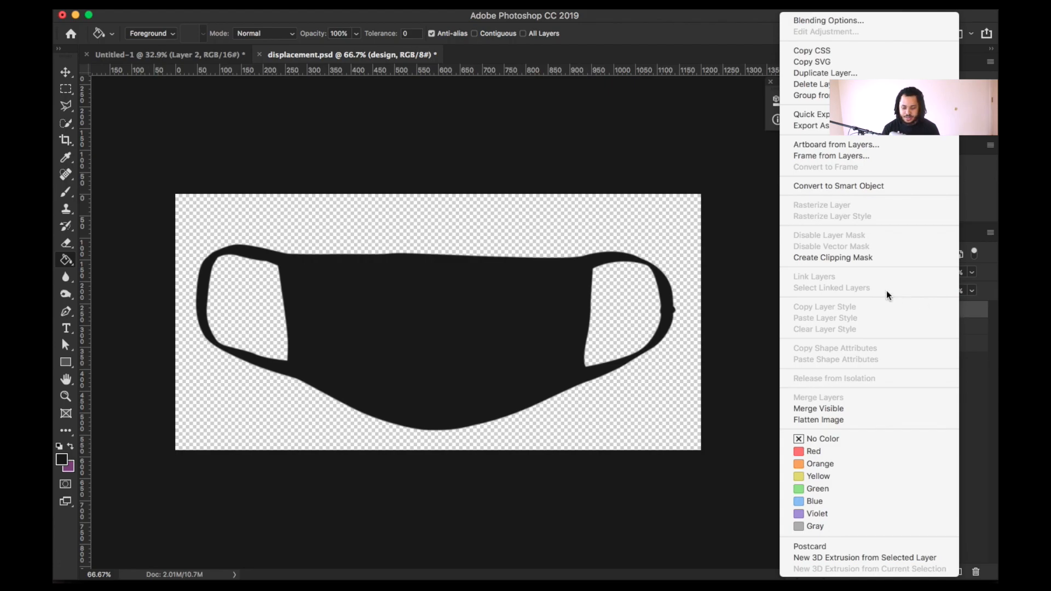
click(845, 186)
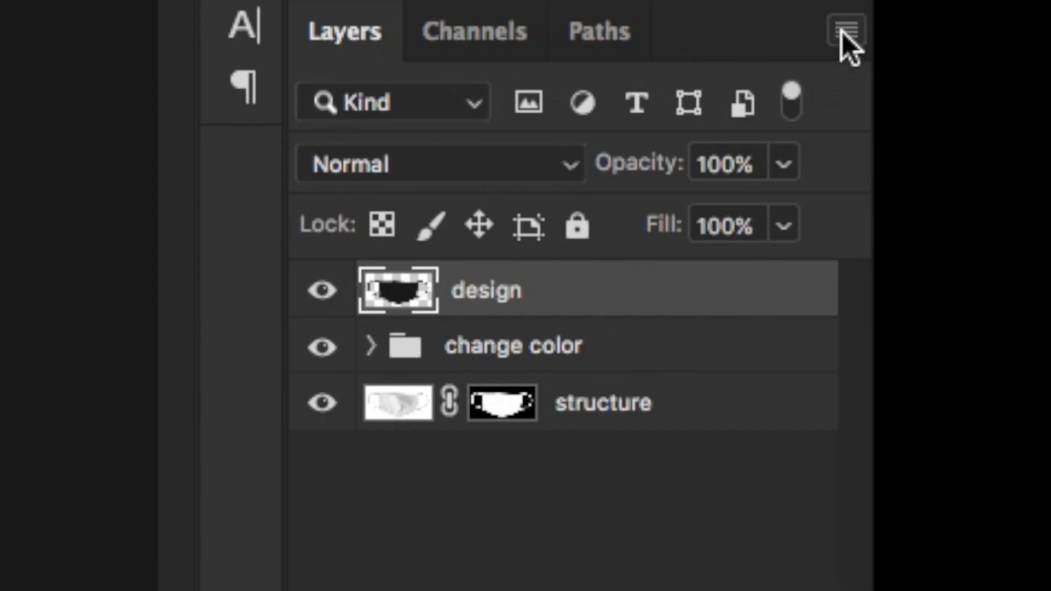
click(840, 40)
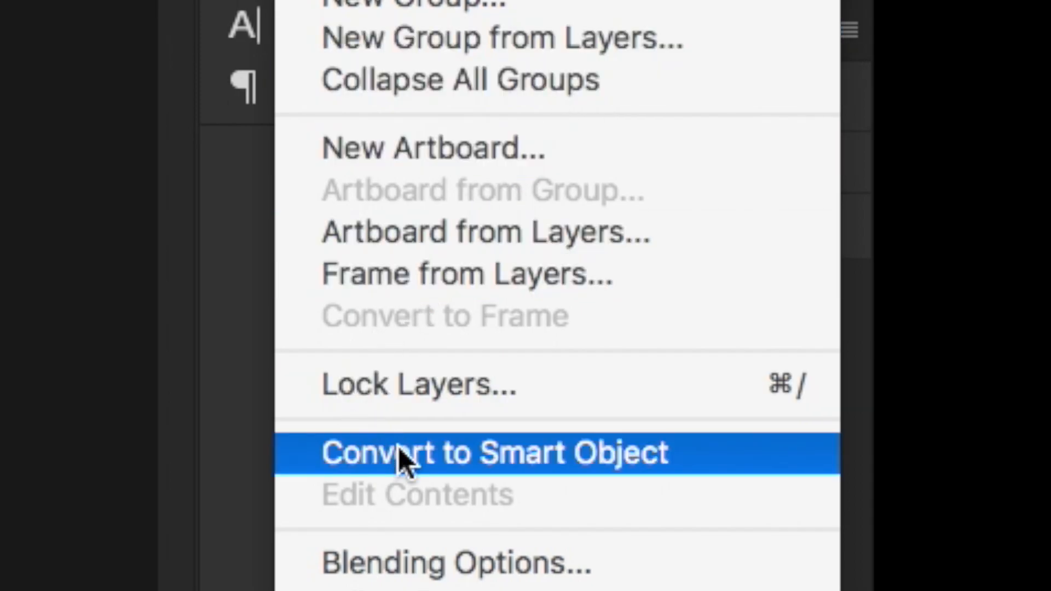
click(731, 447)
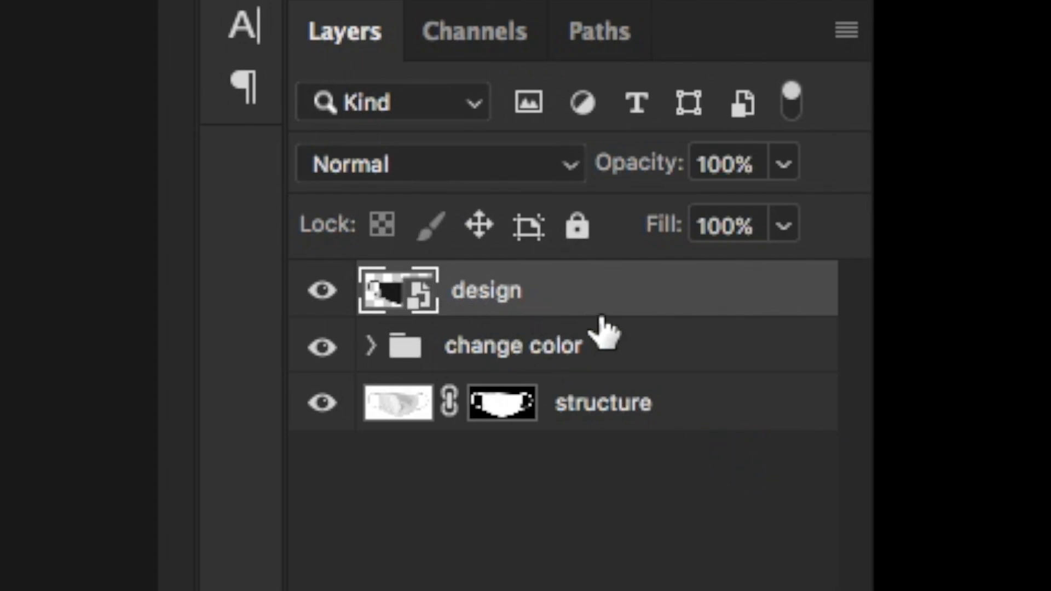
Create a hidden duplicate of the design smart object and place the original in a group named "design"
key(ctrl+j)
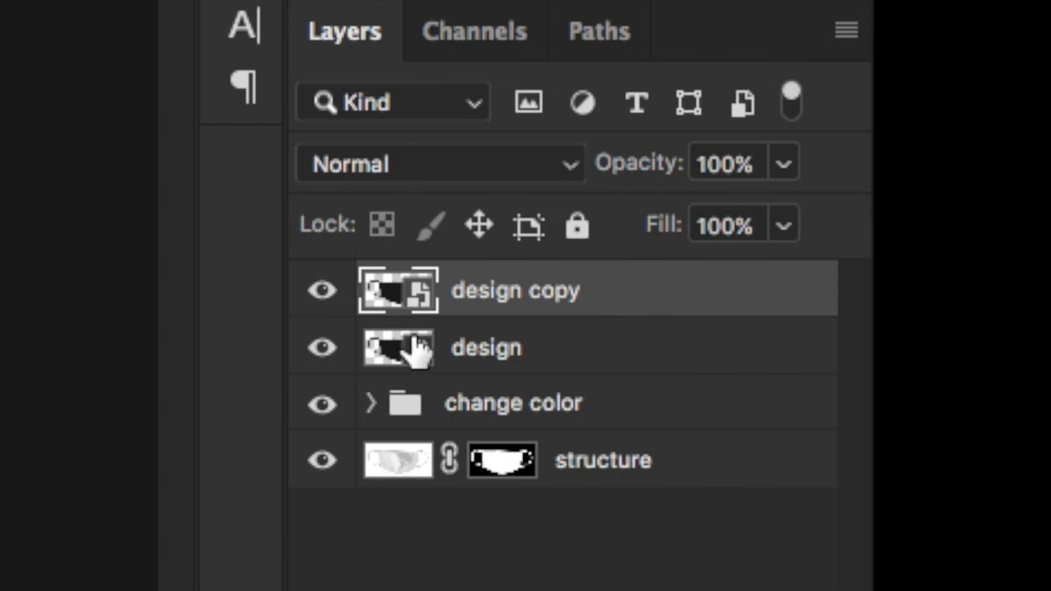
click(322, 292)
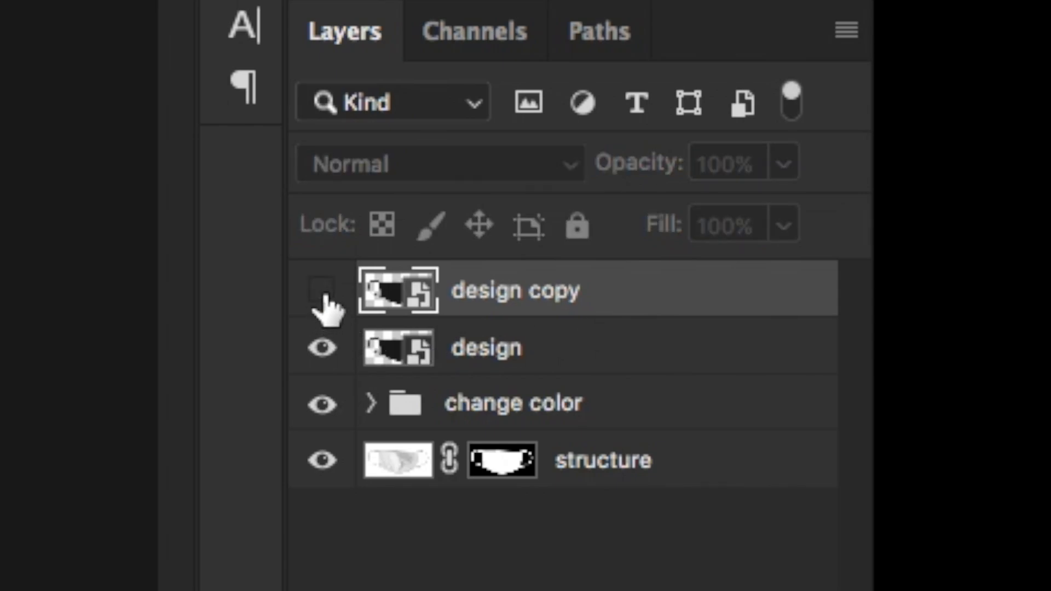
click(530, 356)
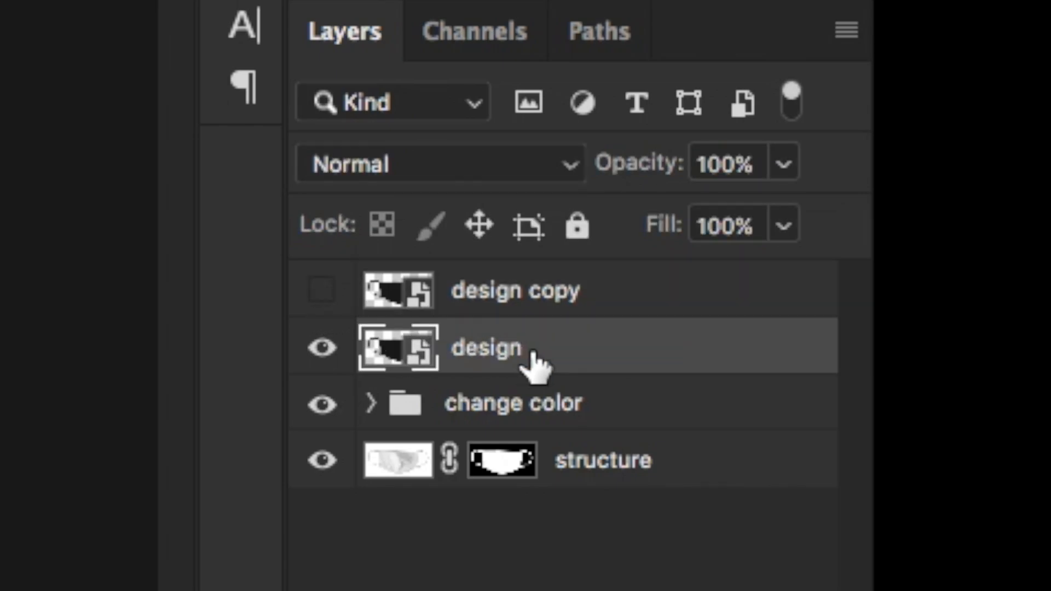
key(ctrl+g)
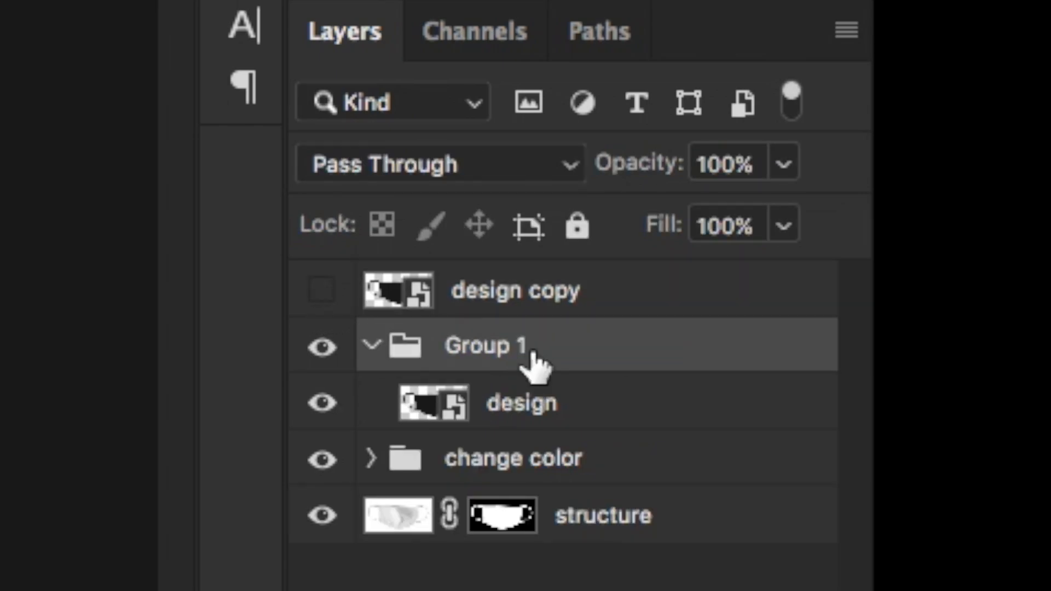
double_click(497, 347)
text(design)
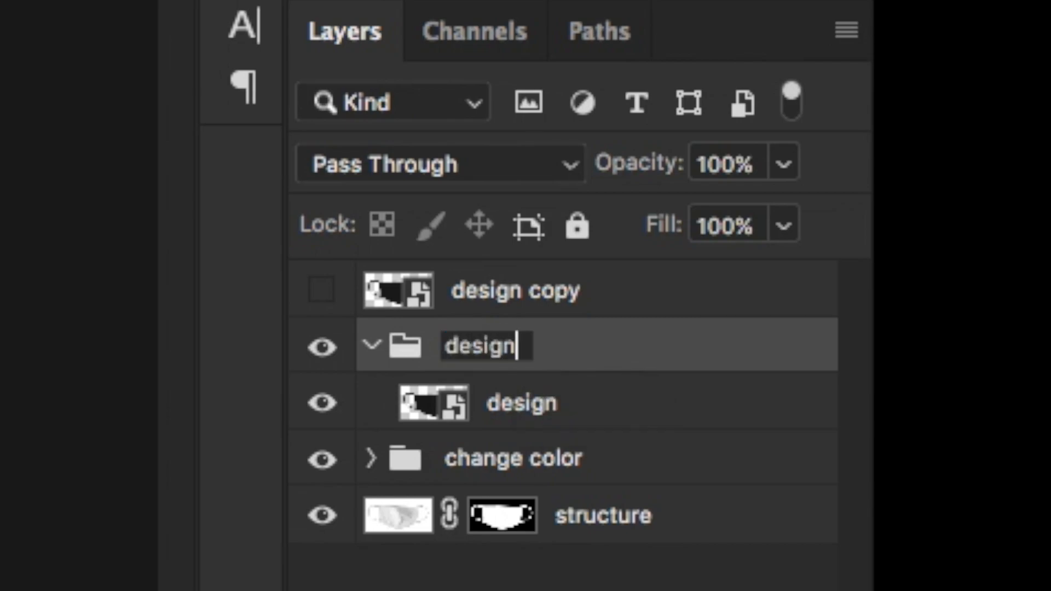
key(Return)
Rename Layer 0 copy 2 inside the change color group as "shadows"
click(387, 462)
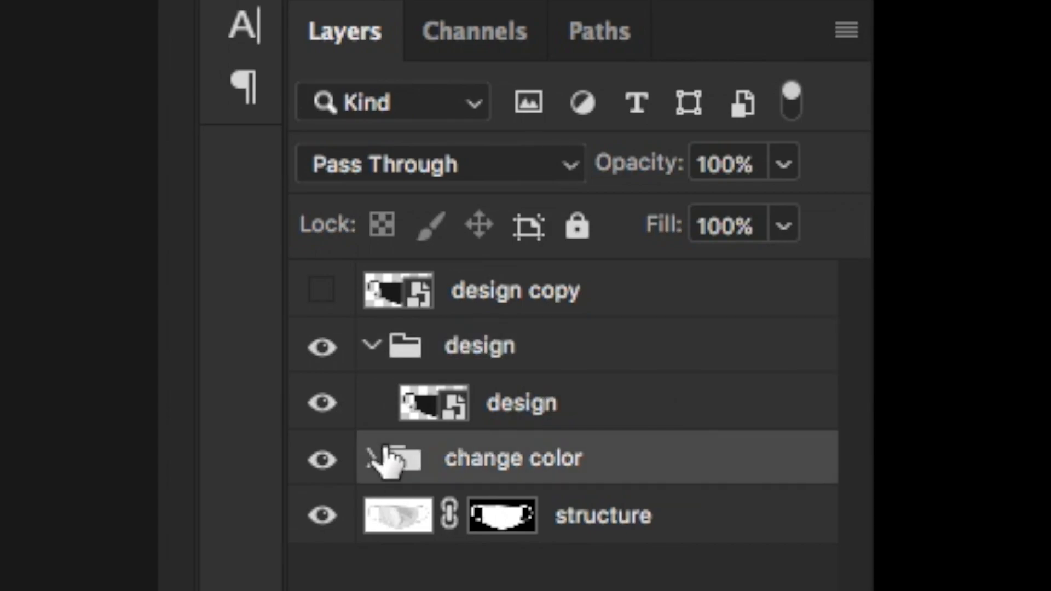
click(374, 470)
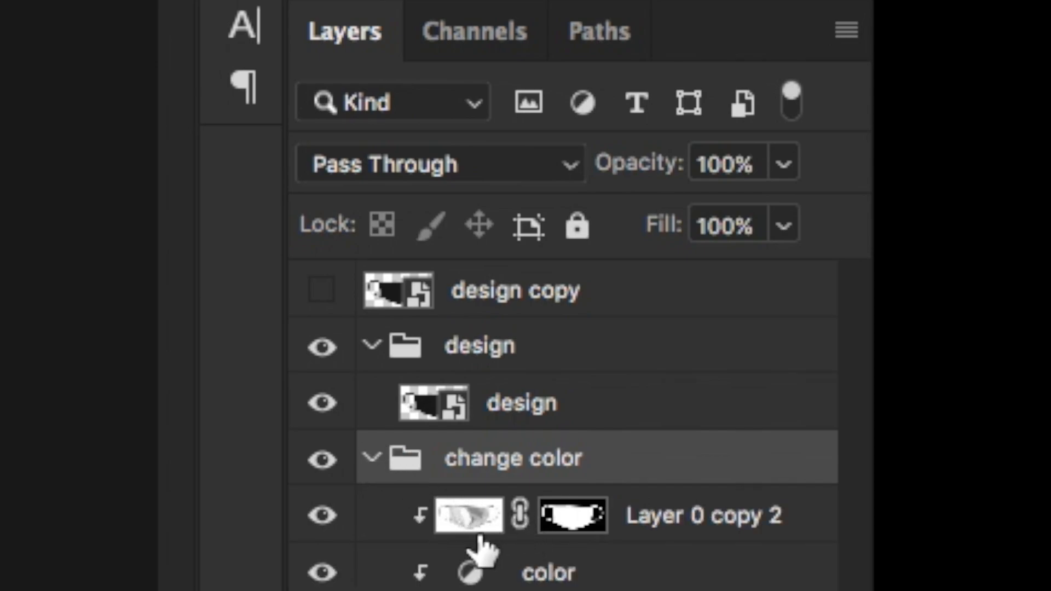
click(468, 526)
double_click(692, 520)
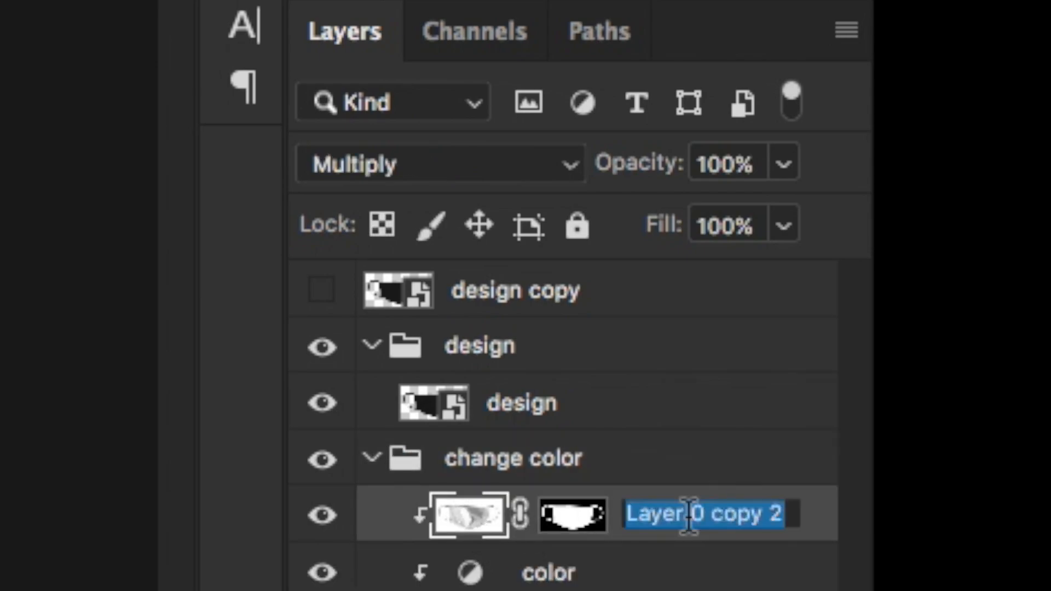
text(shadows)
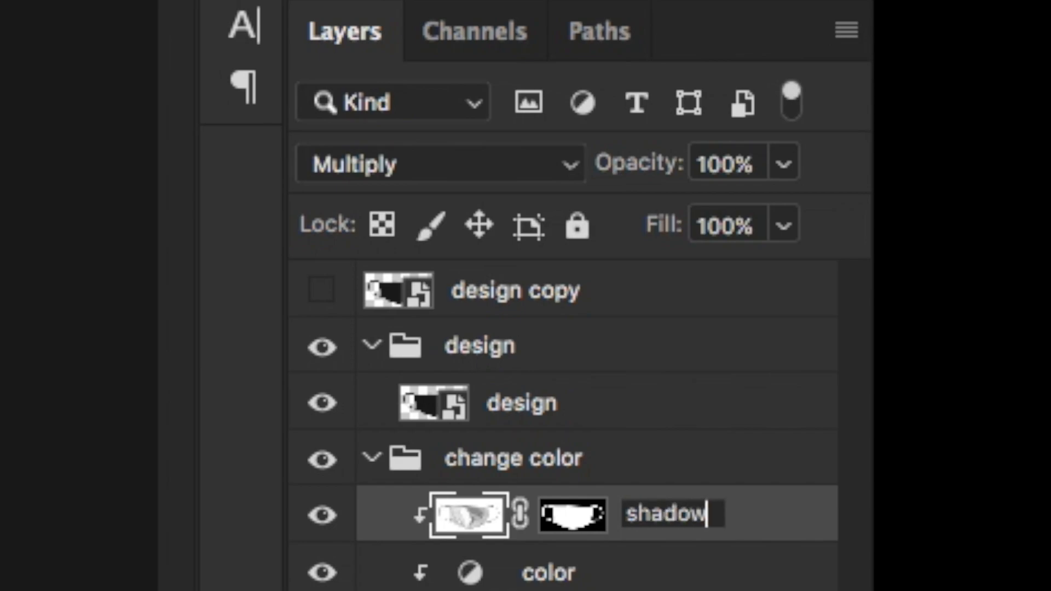
key(Return)
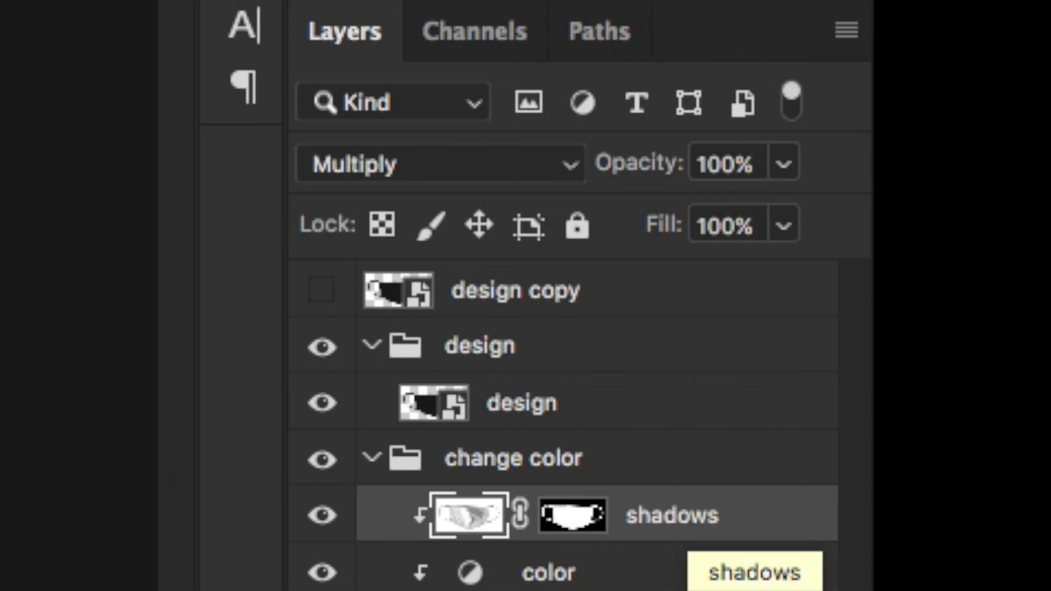
Duplicate the shadows layer into the design group above the design smart object and clip the copy to it
key(ctrl+j)
drag(438, 515, 470, 368)
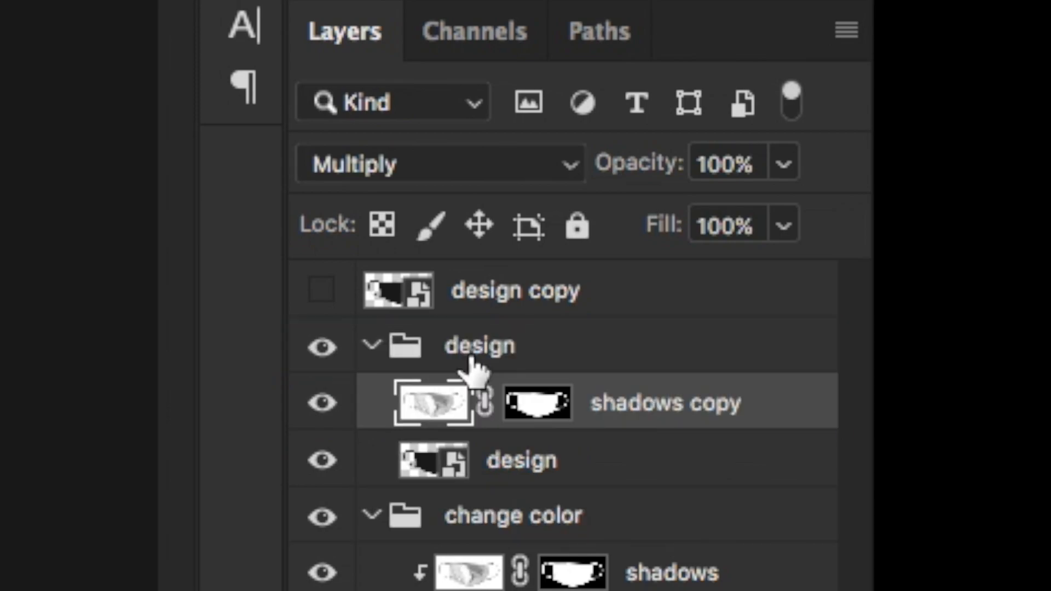
ctrl+click(764, 417)
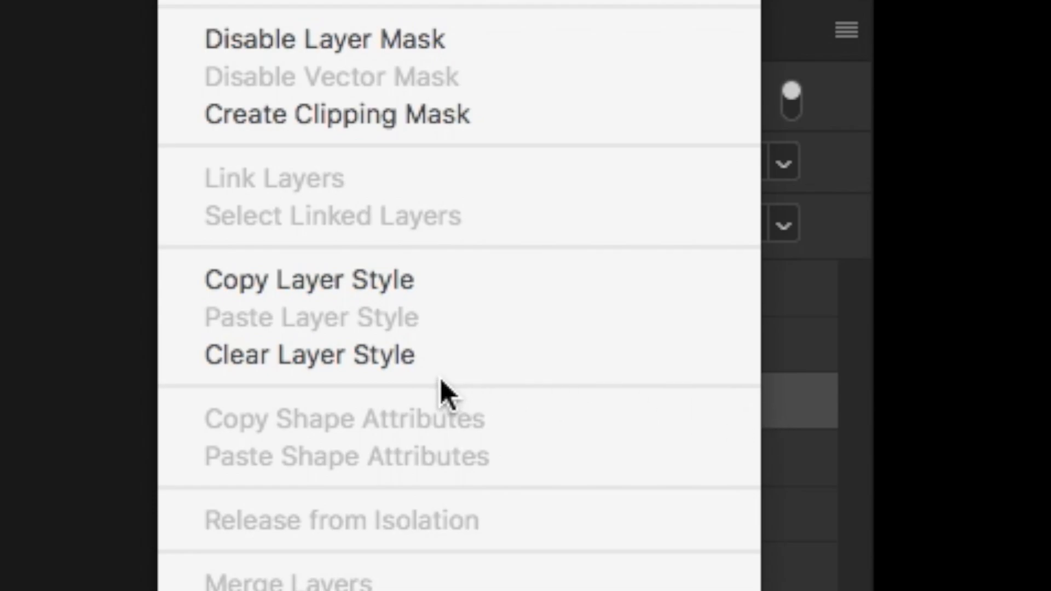
click(429, 116)
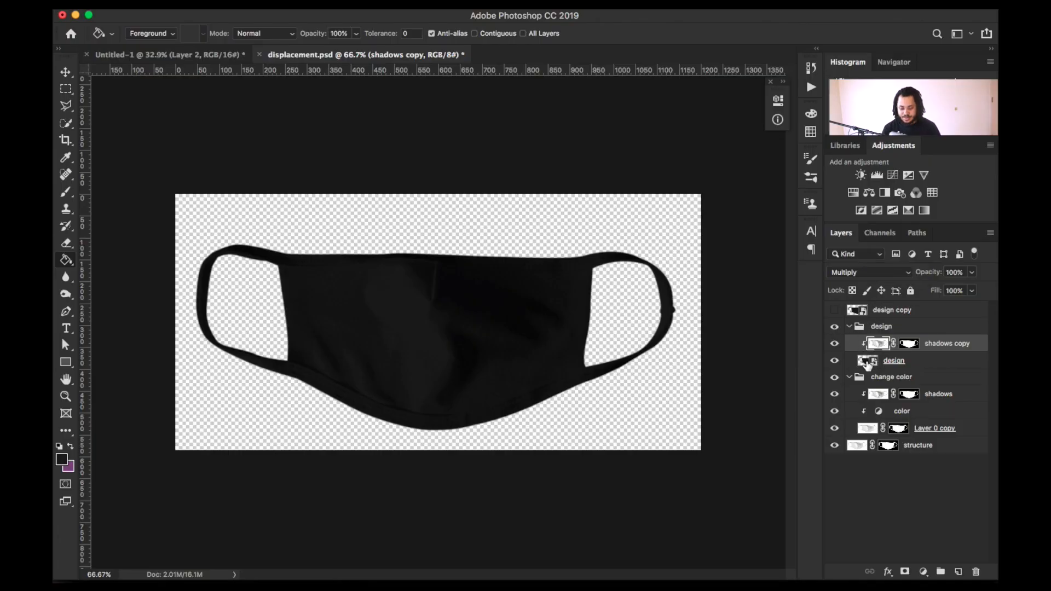
Open the contents of the clipped design smart object, leaving its missing RGB profile as is
key(i)
double_click(868, 361)
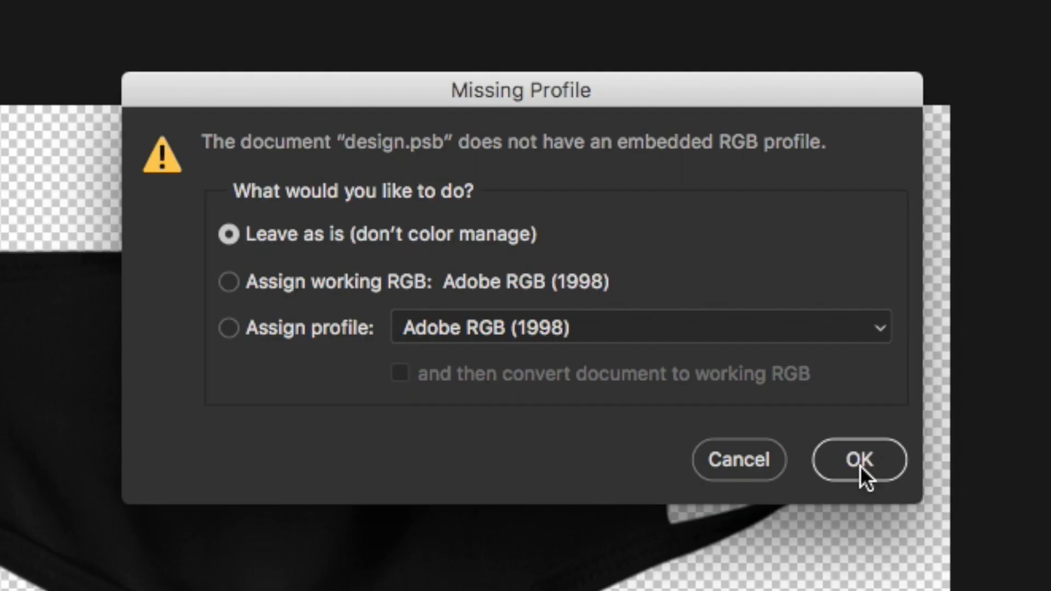
click(664, 342)
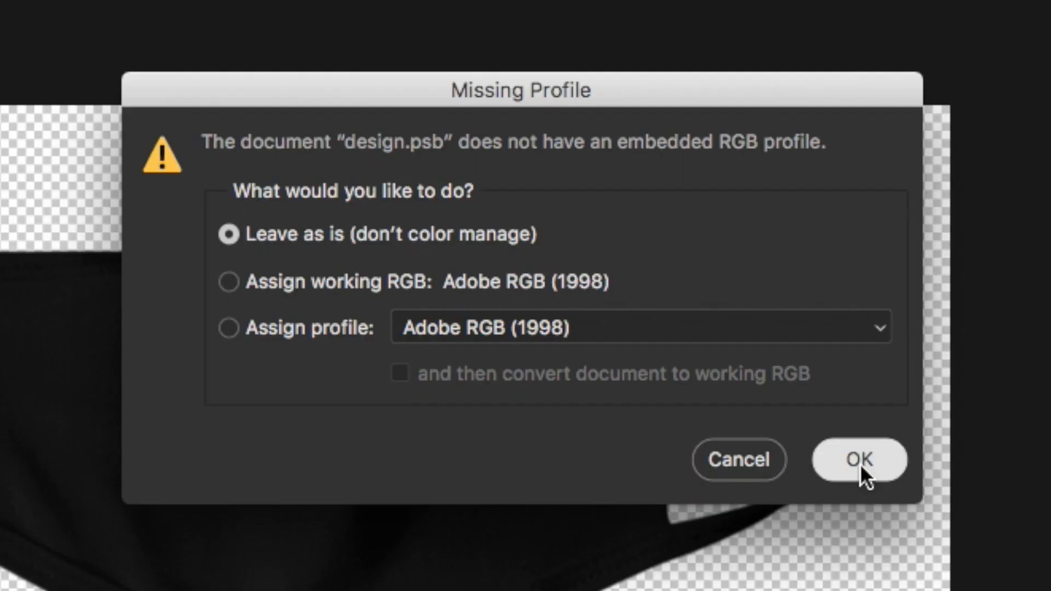
key(g)
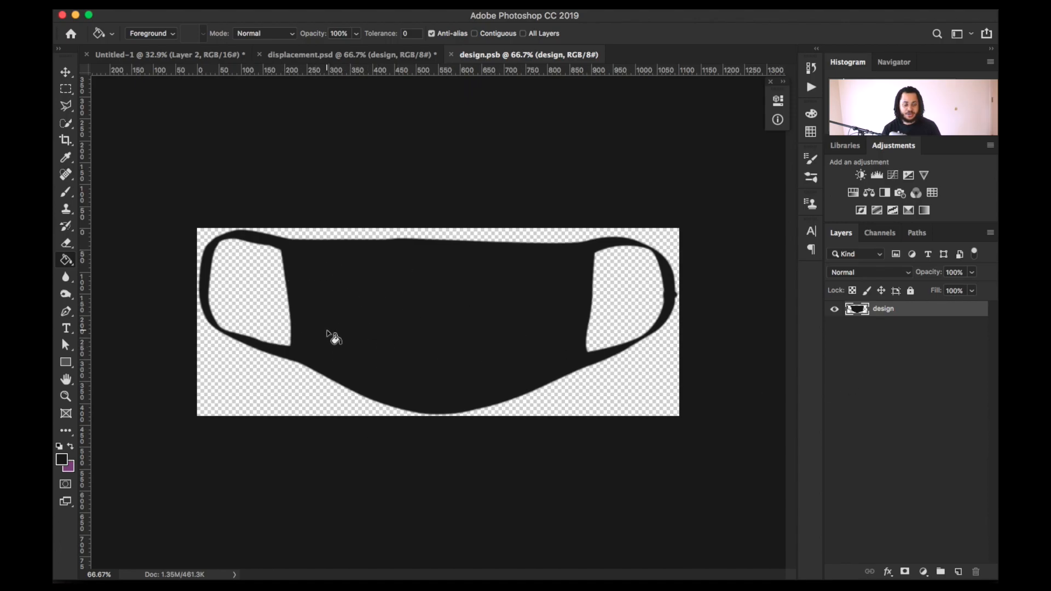
Put the design layer of design.psb in a group named "turn off before saving"
click(65, 72)
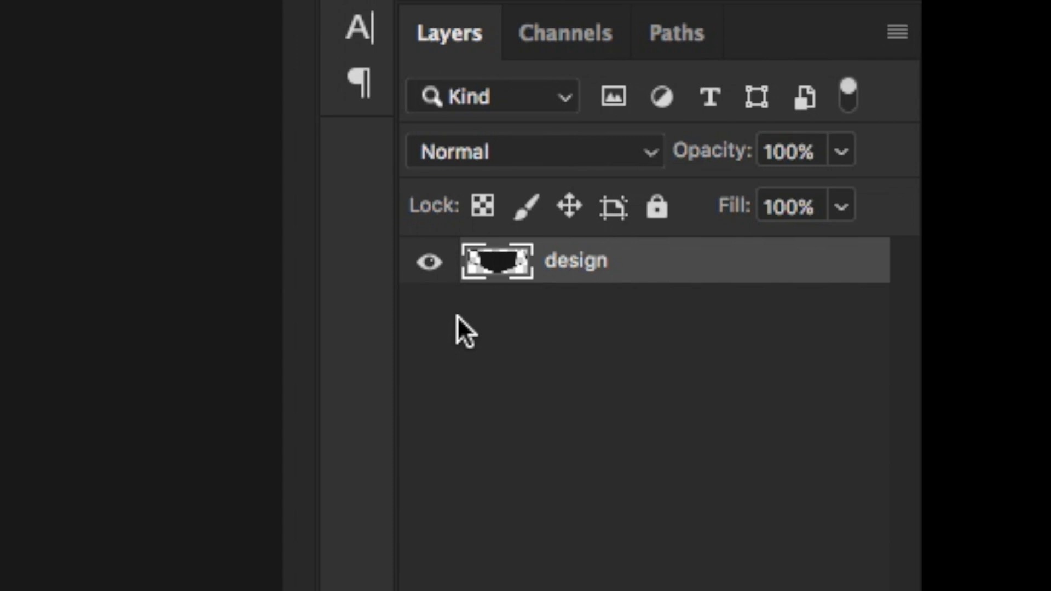
key(ctrl+g)
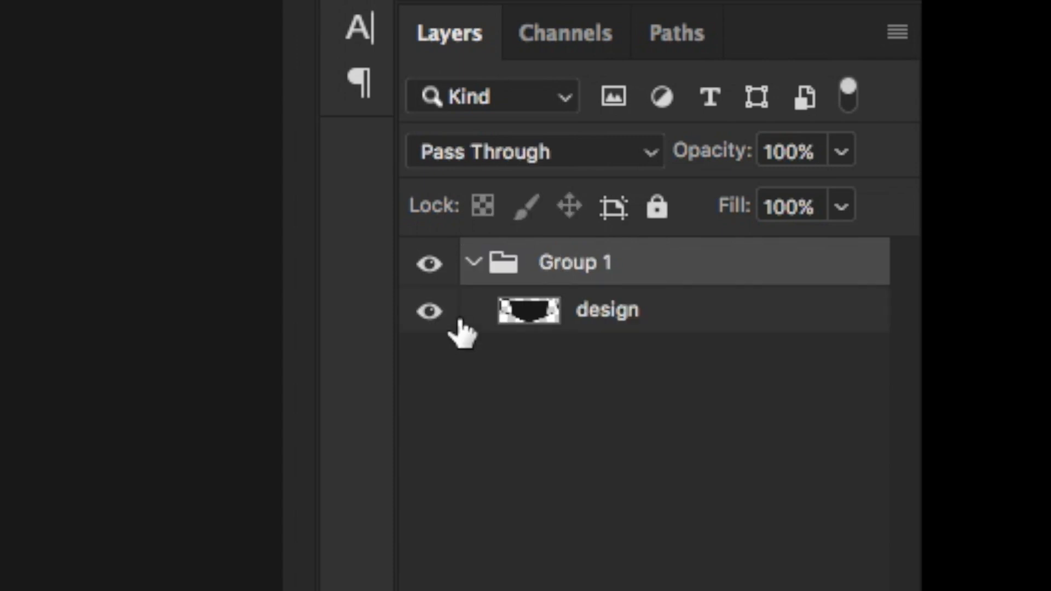
double_click(575, 263)
text(t)
text(urn)
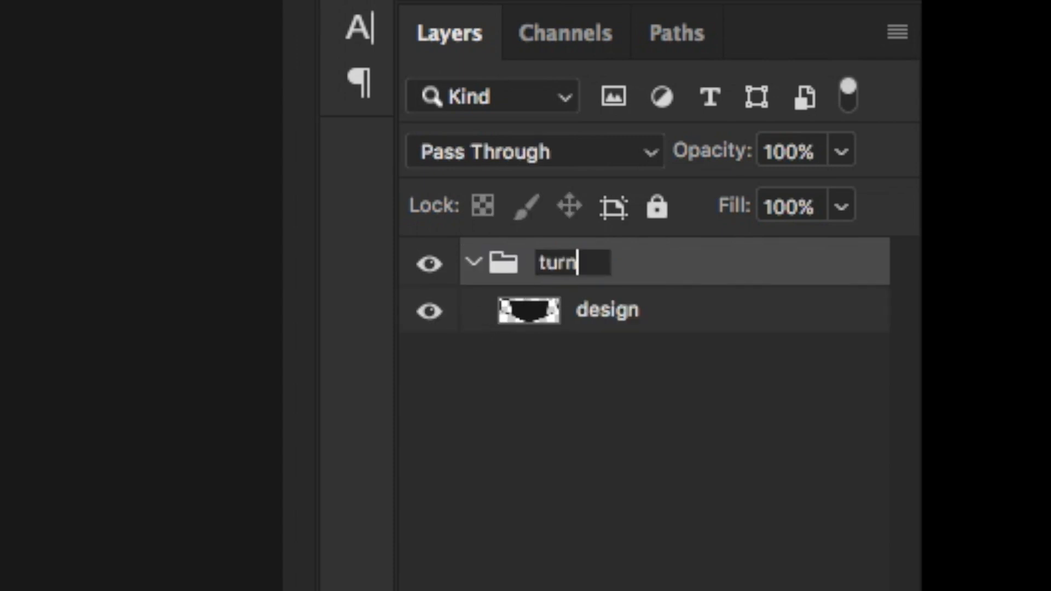
text( off before saving)
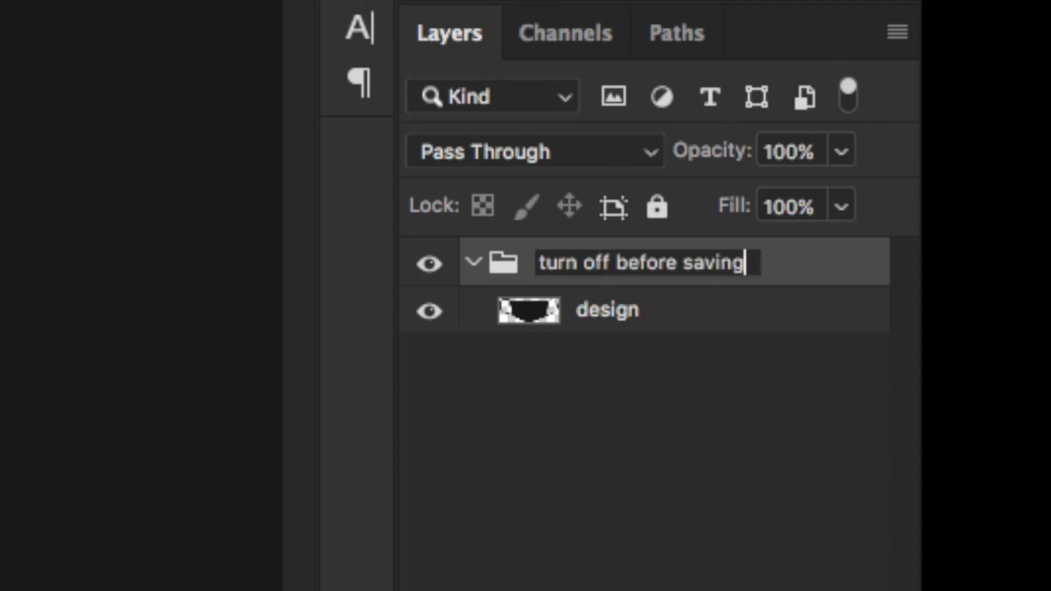
key(Return)
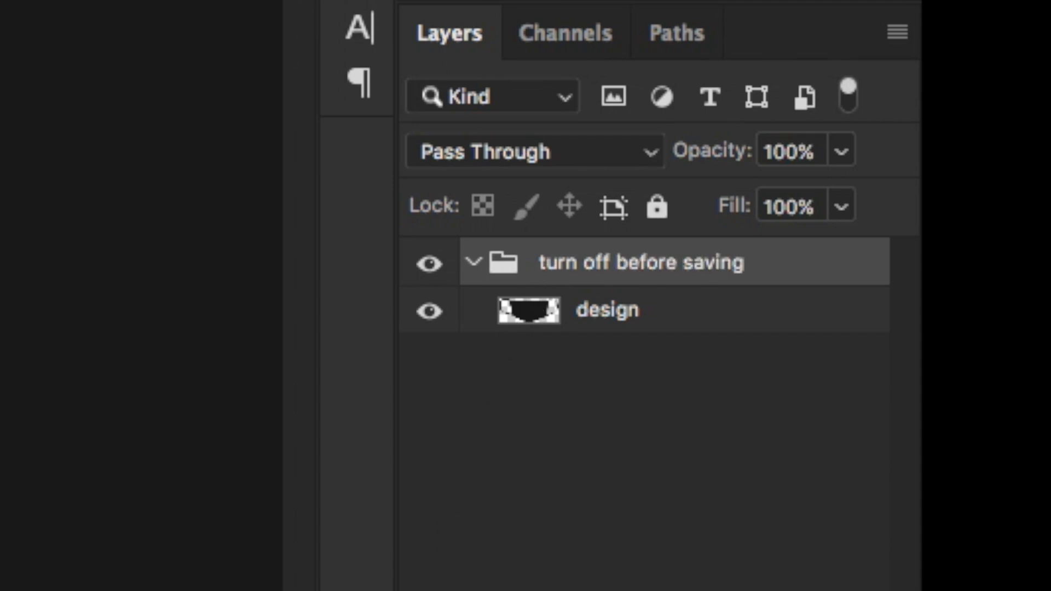
Add an empty layer above and outside the "turn off before saving" group in design.psb and collapse the group
key(alt+shift+super+n)
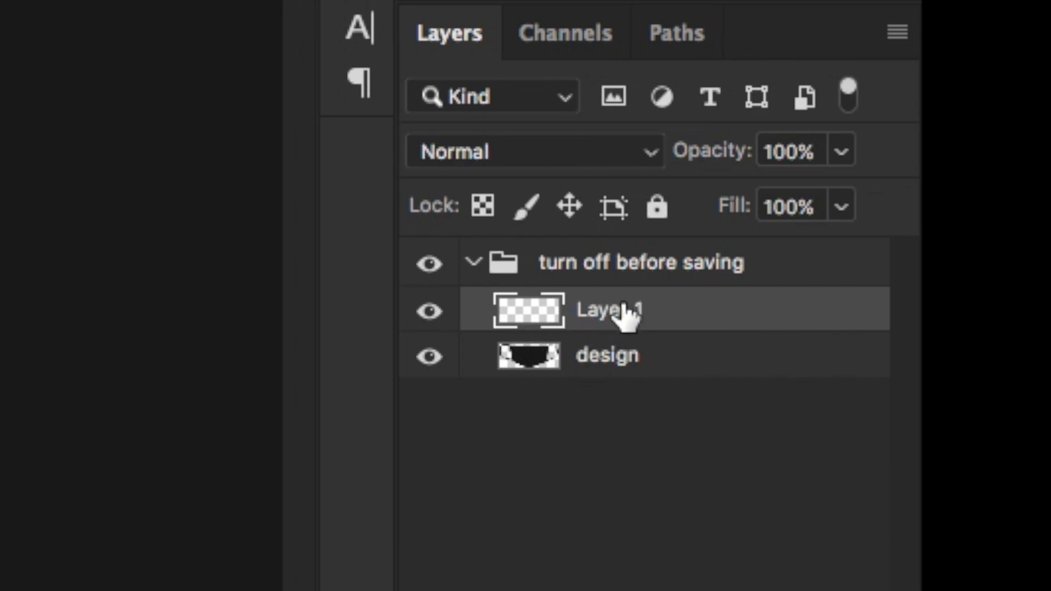
drag(654, 314, 634, 239)
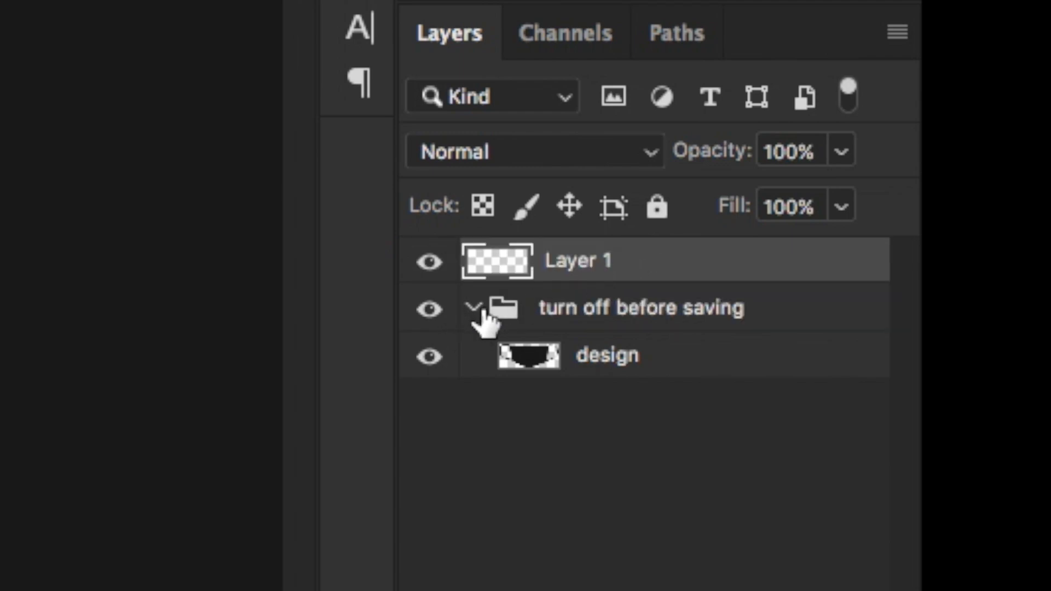
click(473, 308)
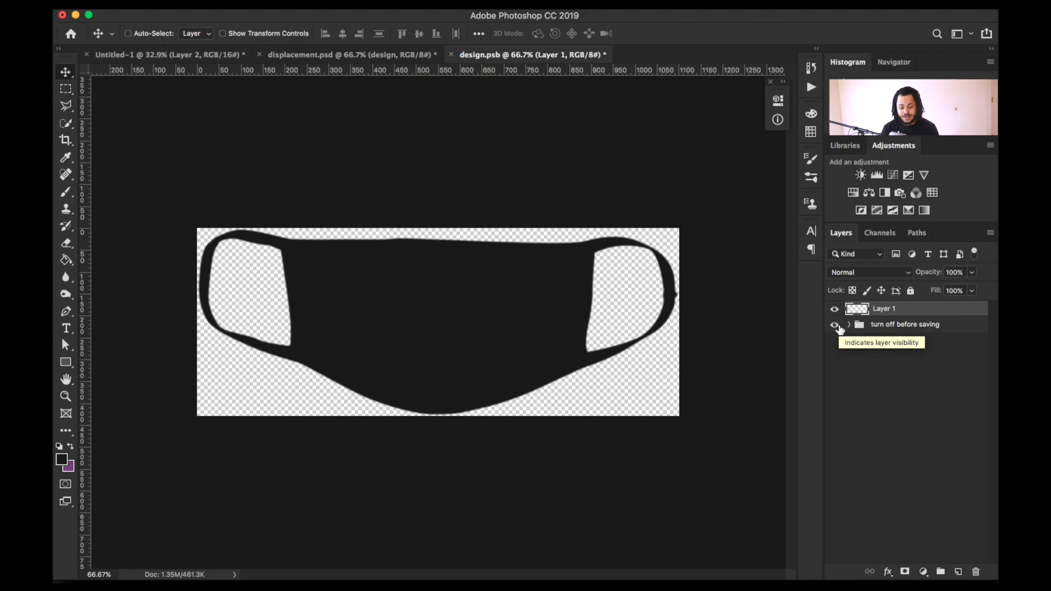
Hide the "turn off before saving" group and place the blue-green-and-red abstract illustration in design.psb
click(835, 326)
click(834, 325)
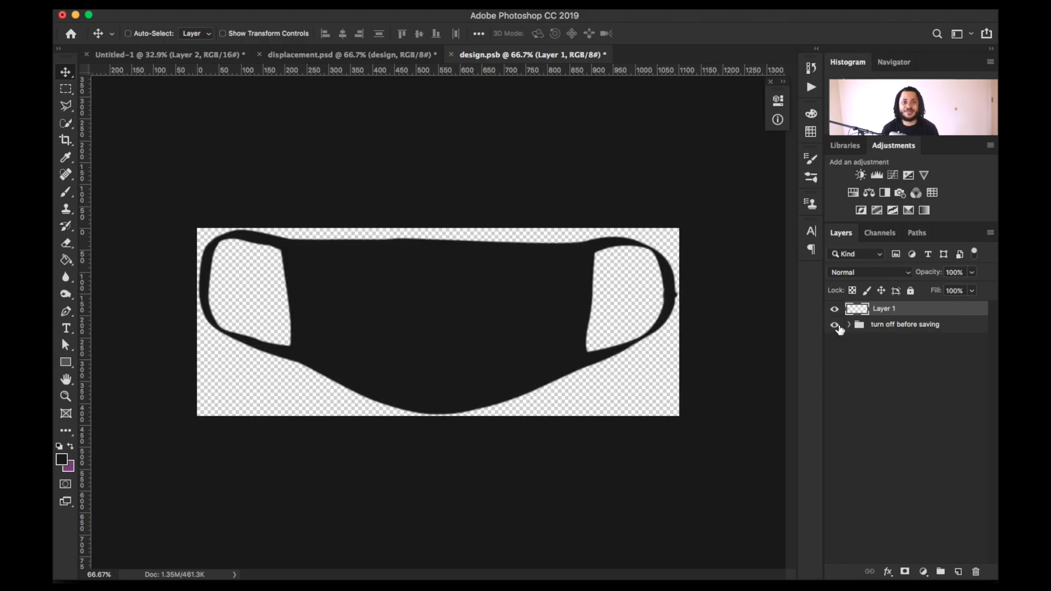
click(838, 327)
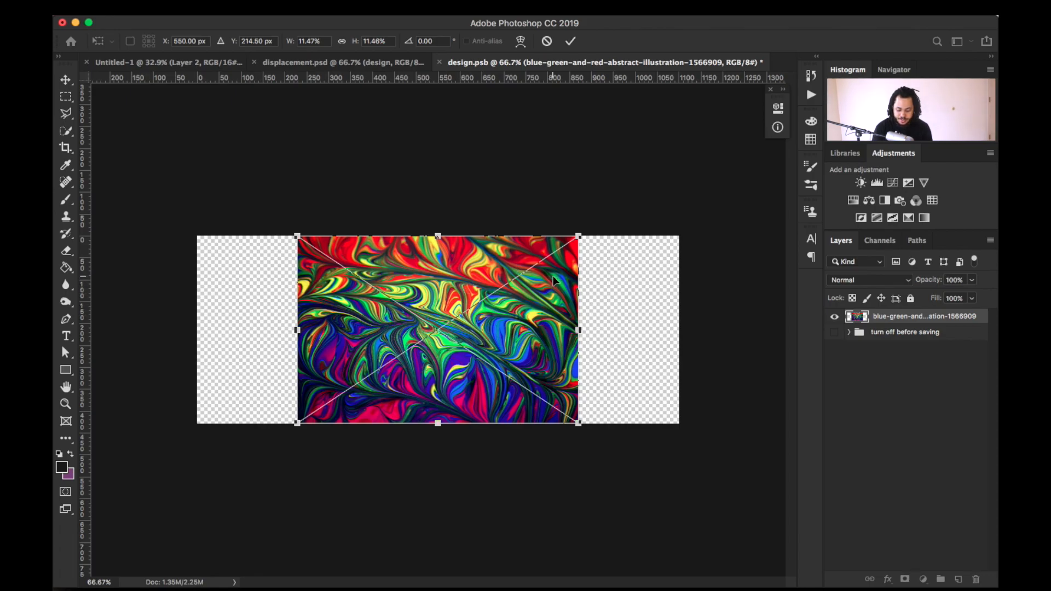
key(Return)
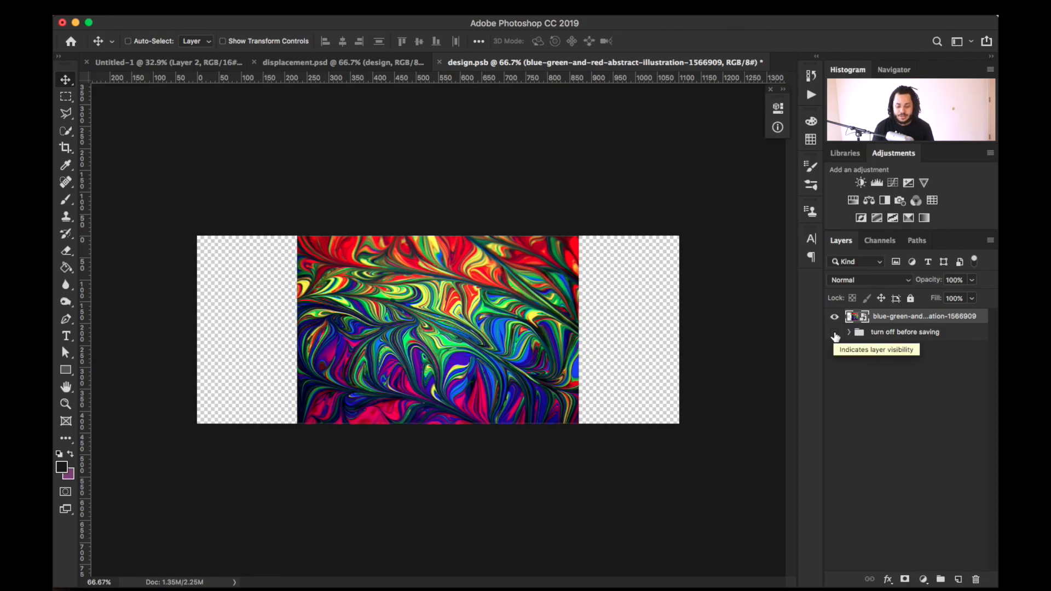
Show the mask template group, hide the illustration, and place guides along the mask body's left, right, top and bottom edges
click(835, 332)
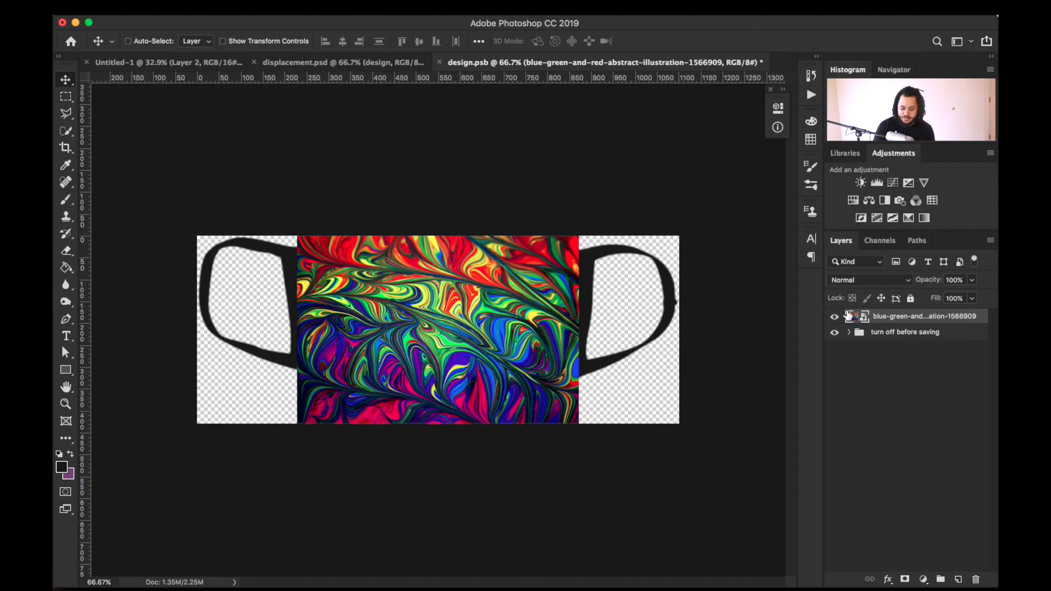
click(834, 317)
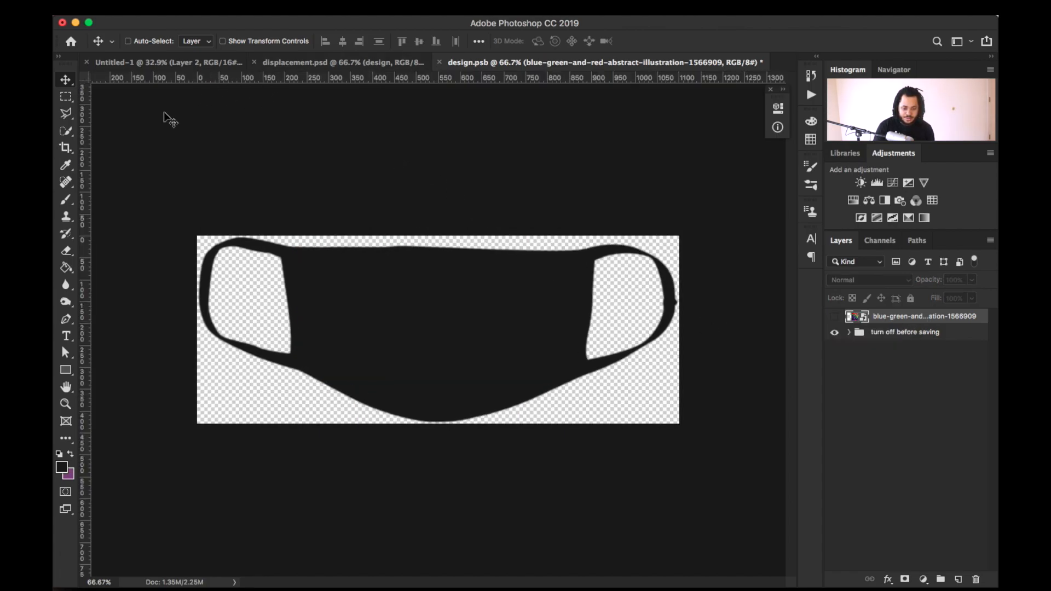
drag(88, 151, 280, 154)
drag(91, 163, 596, 176)
drag(497, 82, 505, 246)
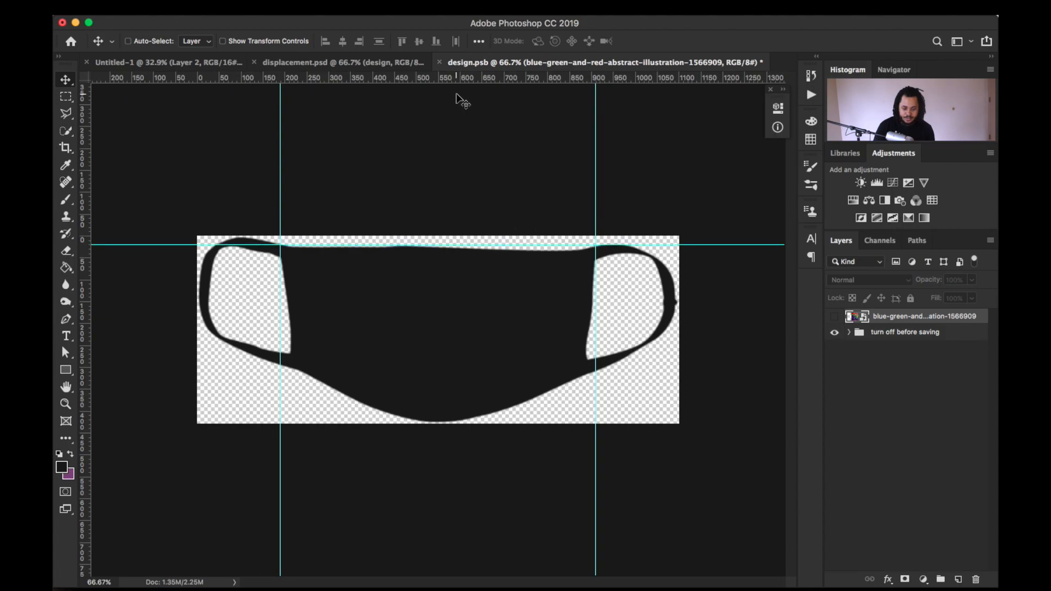
drag(458, 81, 538, 423)
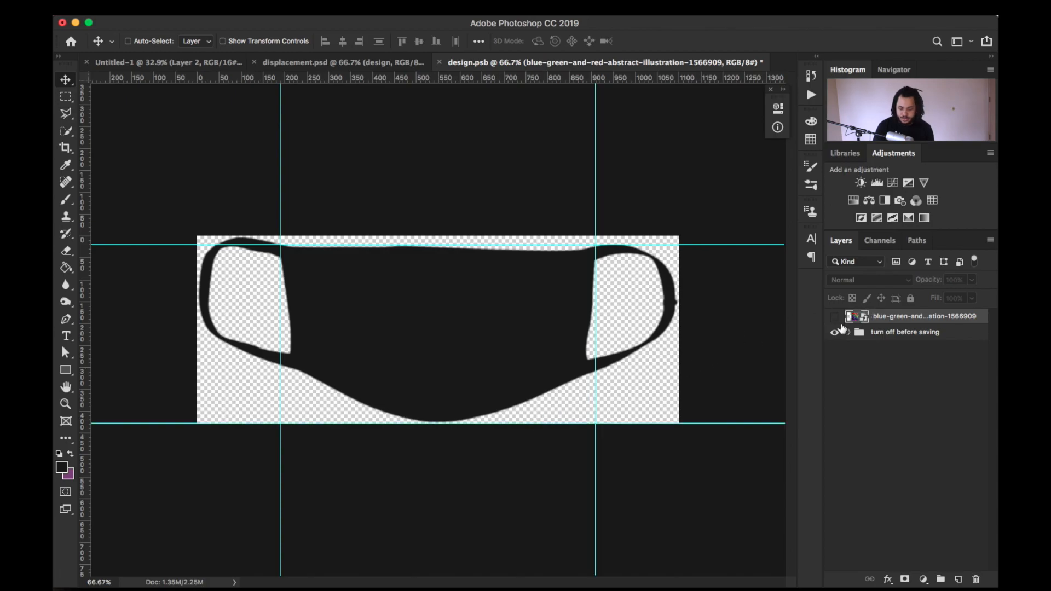
Show the illustration again and scale it to 12.82% so it spans the two vertical guides
click(834, 318)
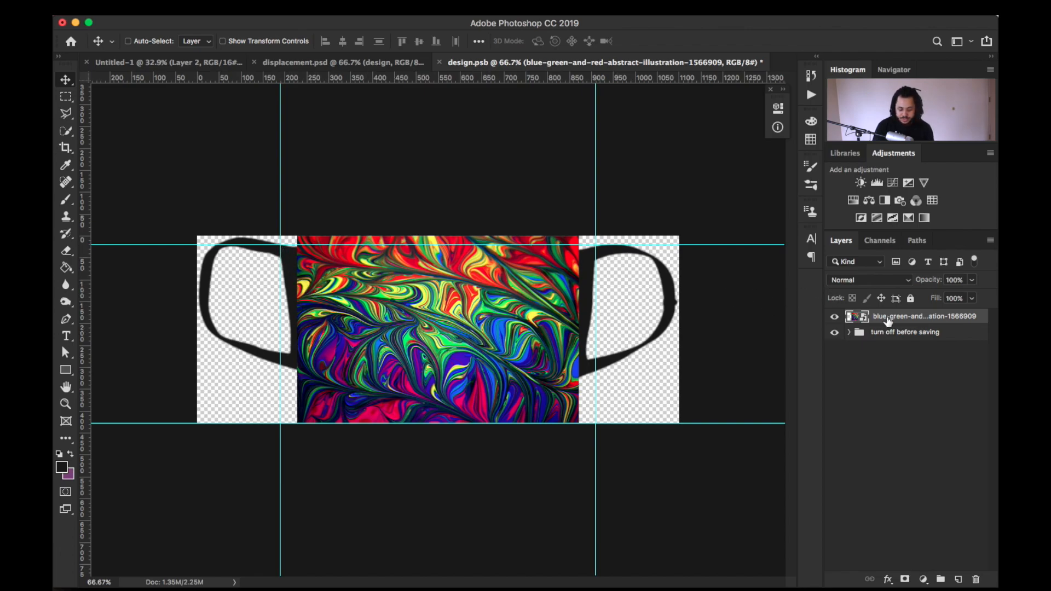
key(super+t)
drag(580, 236, 590, 215)
drag(298, 426, 288, 444)
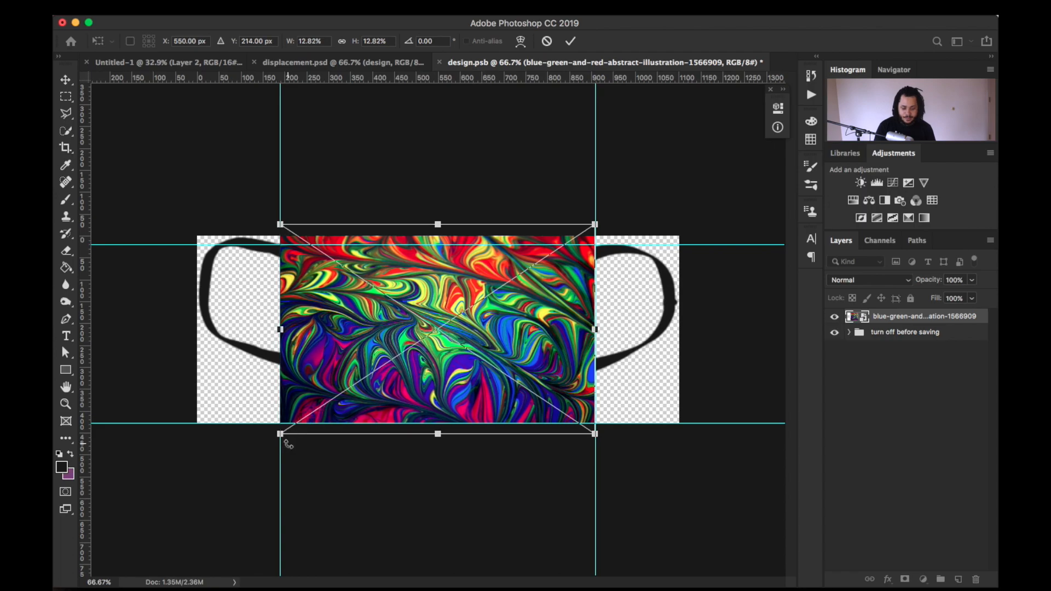
key(Return)
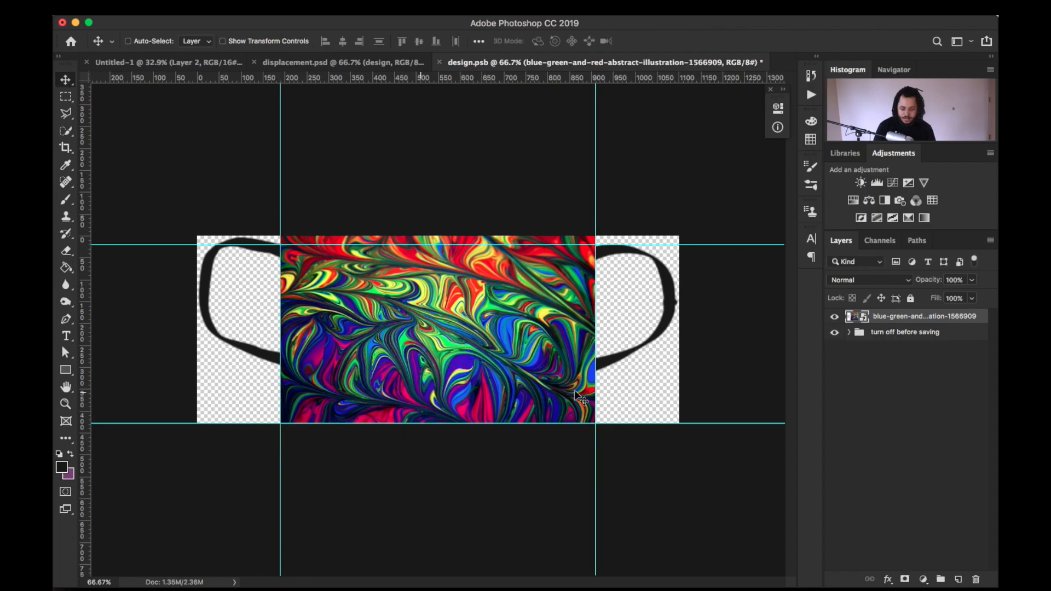
Hide the "turn off before saving" group, save design.psb, and return to displacement.psd
click(834, 333)
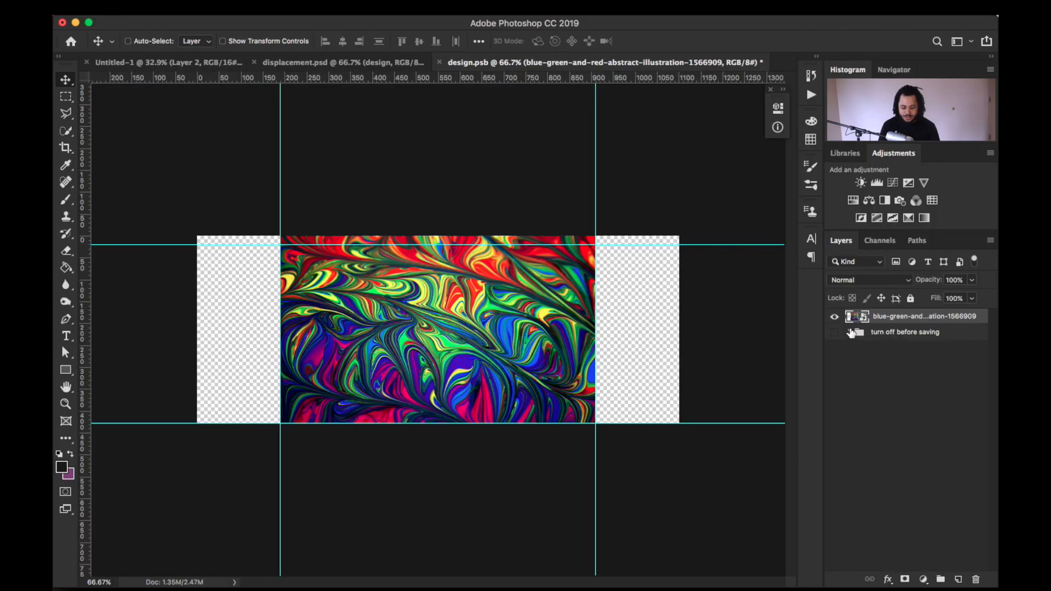
key(super+s)
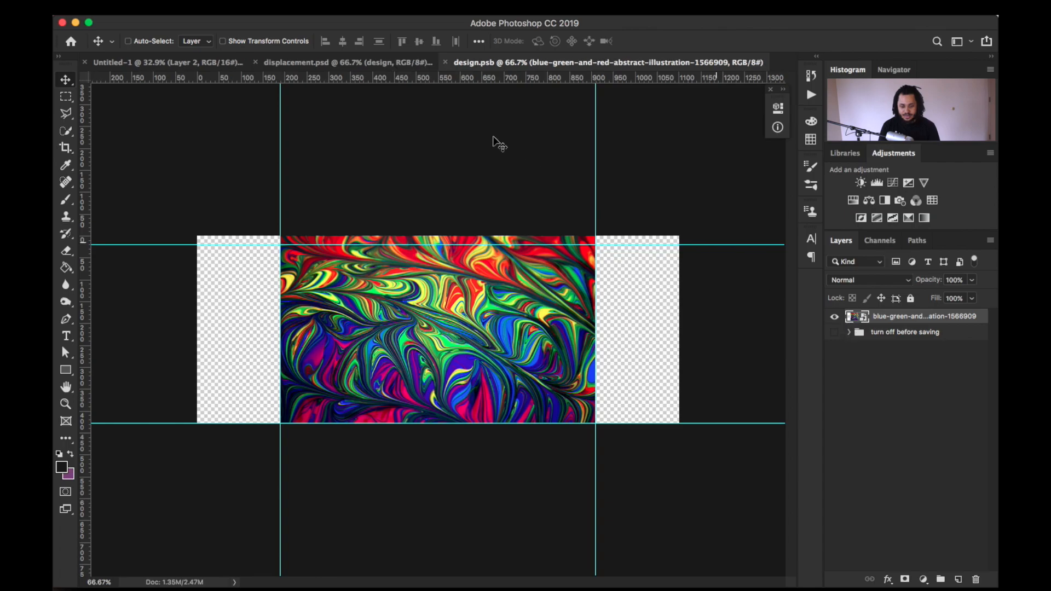
click(341, 66)
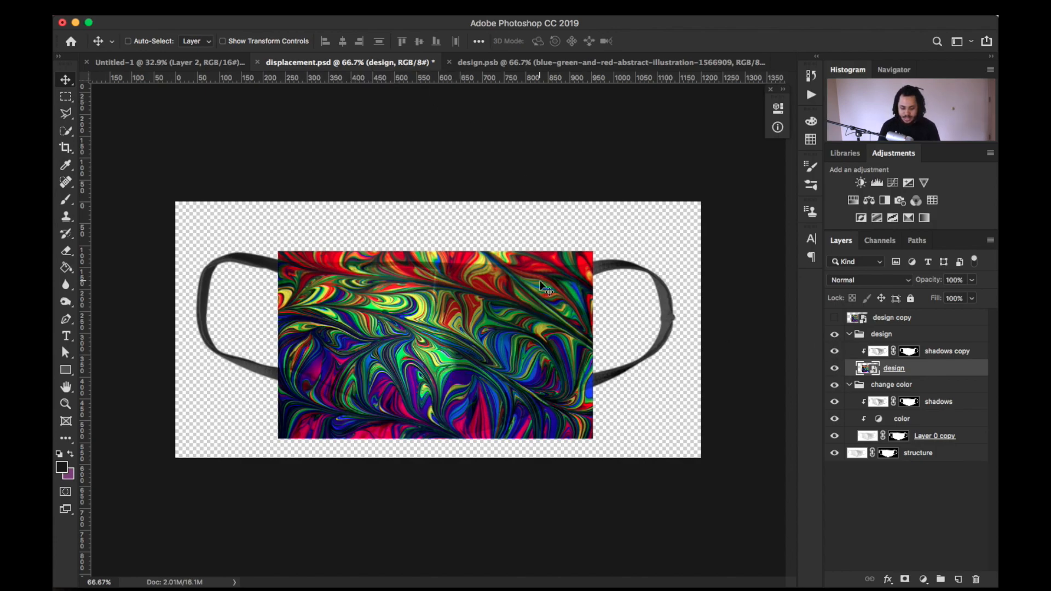
Load the shadows copy layer's mask as a selection and add it as a layer mask on the design smart object
click(838, 352)
super+click(911, 355)
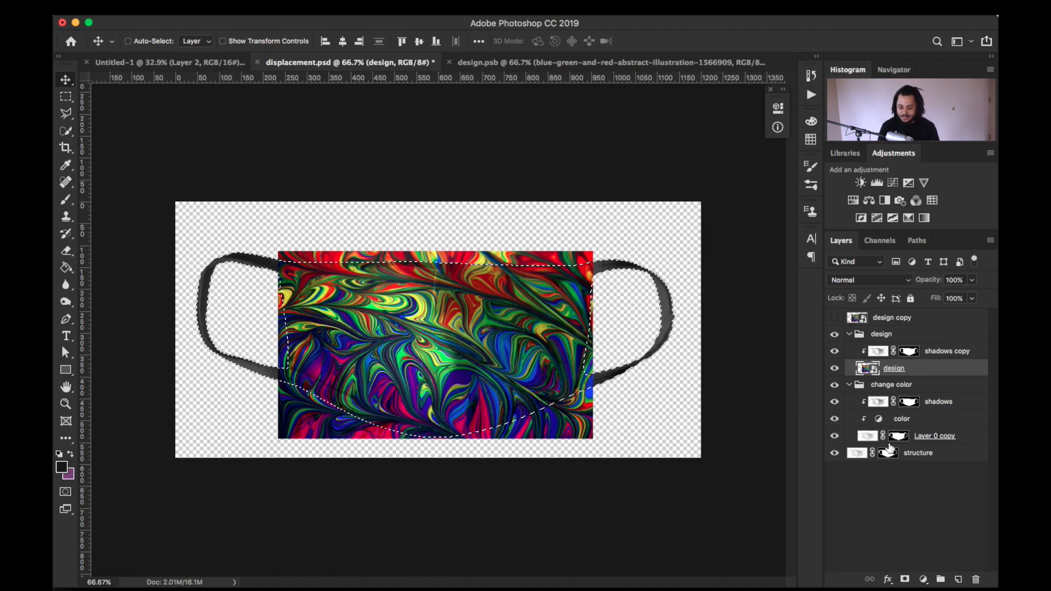
click(905, 579)
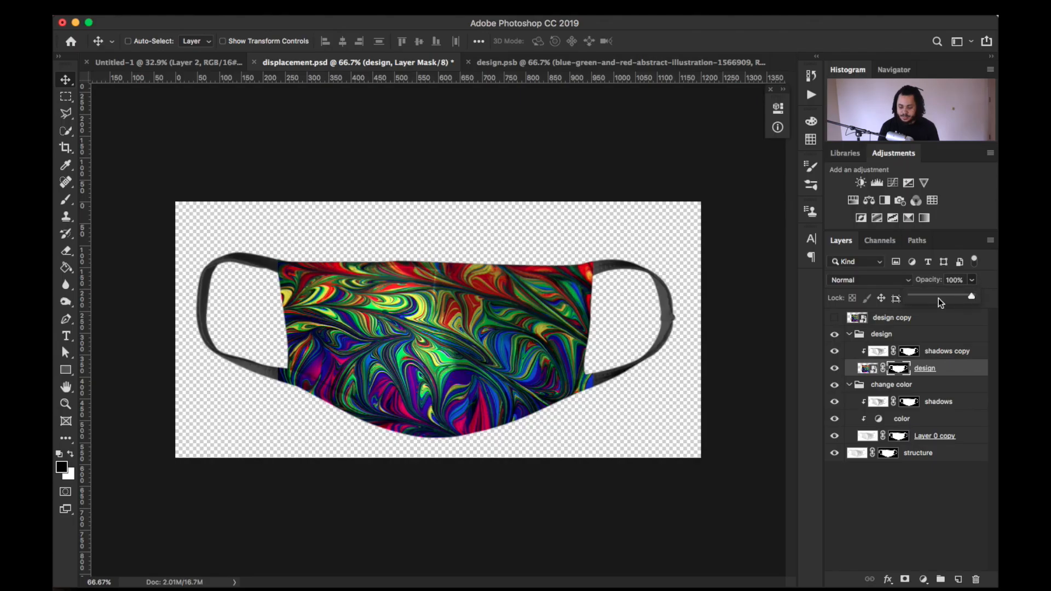
Lower the design layer's opacity to 40% and brush black on its mask to clear the pattern from the right straps' upper and lower joints
click(940, 297)
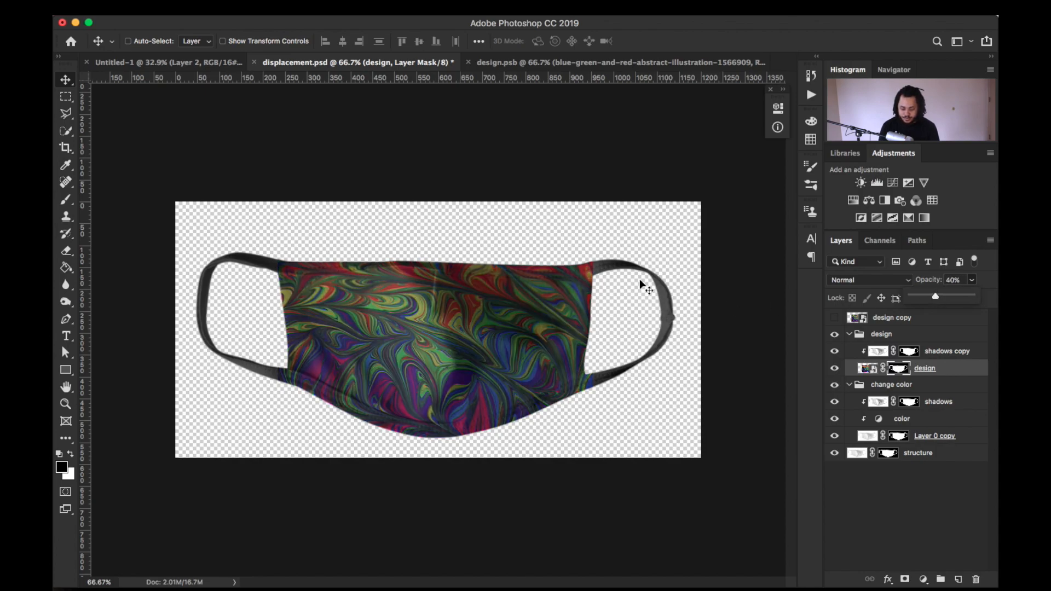
key(b)
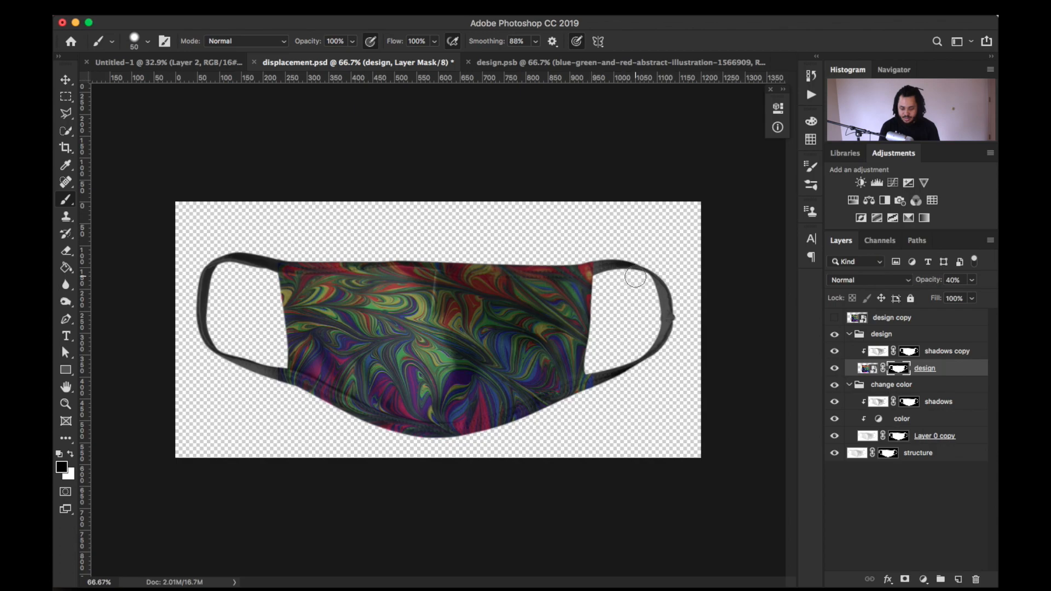
key(super+plus)
key(super+plus)
key(super+plus)
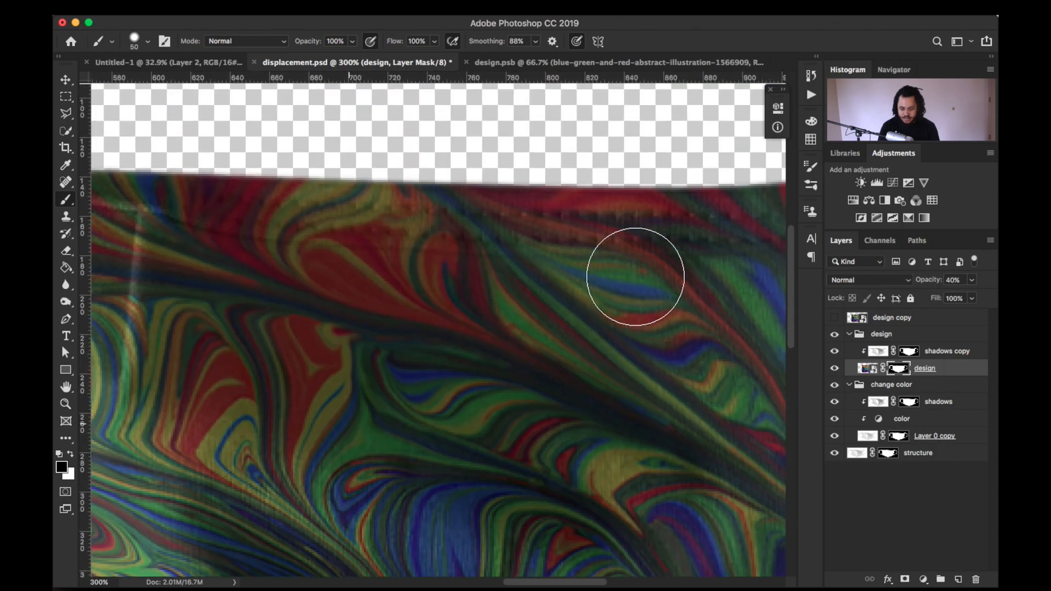
scroll(635, 276, right, 10)
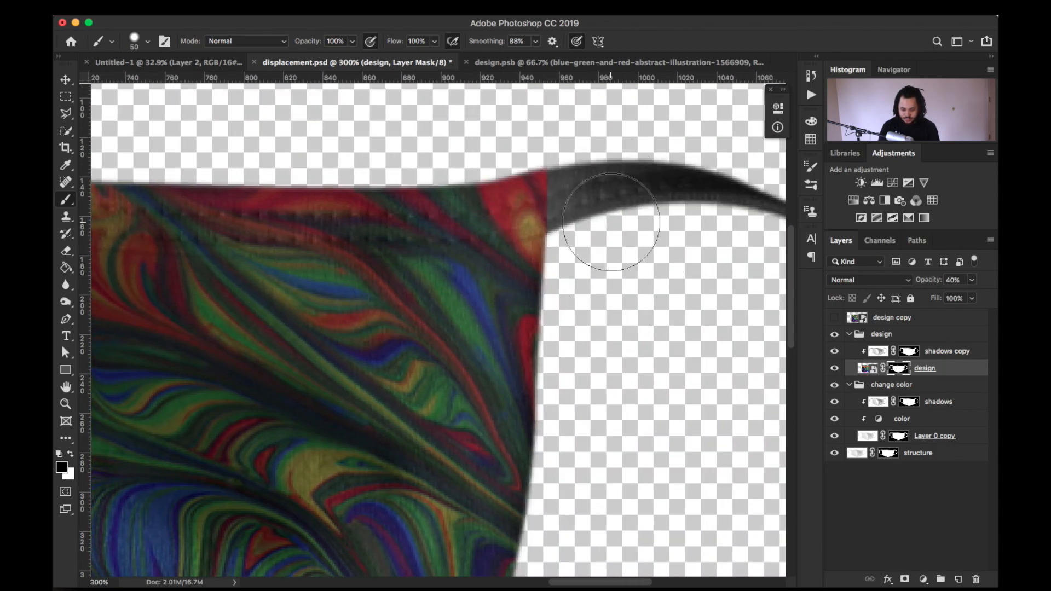
scroll(611, 222, up, 2)
scroll(611, 222, left, 2)
mouse_move(609, 204)
mouse_down()
mouse_move(572, 149)
mouse_move(607, 201)
mouse_move(613, 265)
mouse_move(605, 200)
mouse_move(573, 146)
mouse_move(624, 271)
mouse_move(569, 160)
mouse_move(609, 221)
mouse_move(623, 276)
mouse_move(606, 214)
mouse_move(577, 172)
mouse_move(612, 239)
mouse_move(568, 151)
mouse_move(585, 205)
mouse_up()
mouse_move(555, 171)
mouse_down()
mouse_move(585, 214)
mouse_move(542, 152)
mouse_move(600, 232)
mouse_move(569, 170)
mouse_up()
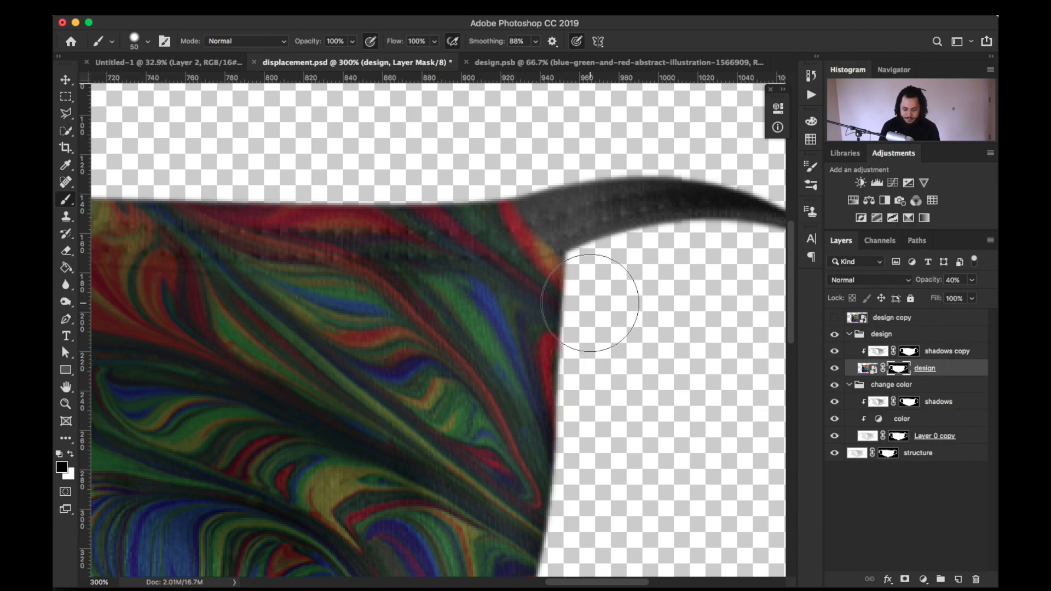
scroll(594, 304, down, 10)
scroll(599, 230, up, 1)
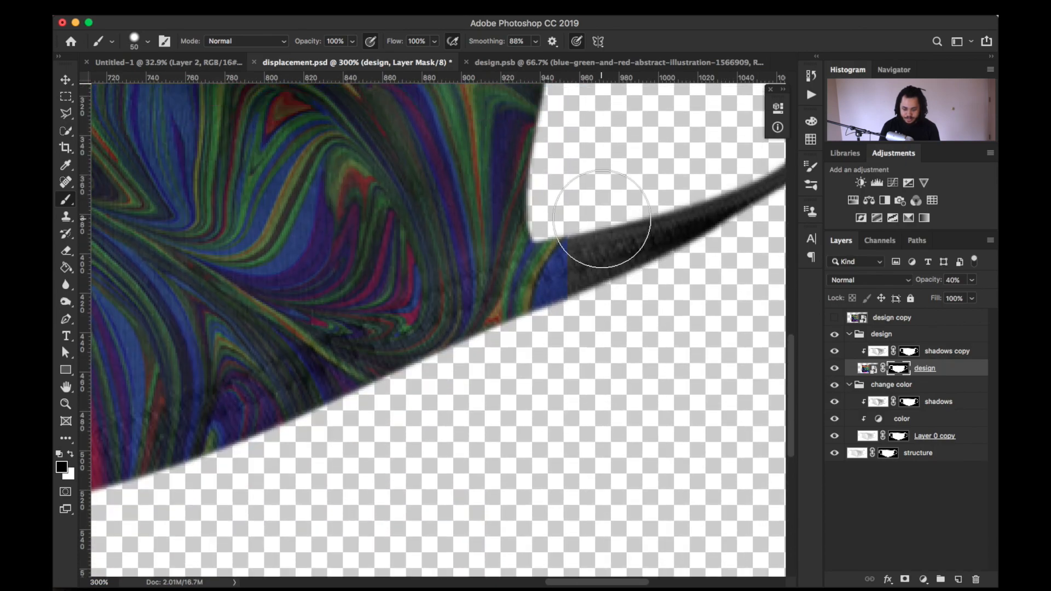
mouse_move(593, 272)
mouse_down()
mouse_move(584, 335)
mouse_move(598, 254)
mouse_move(597, 286)
mouse_move(589, 240)
mouse_up()
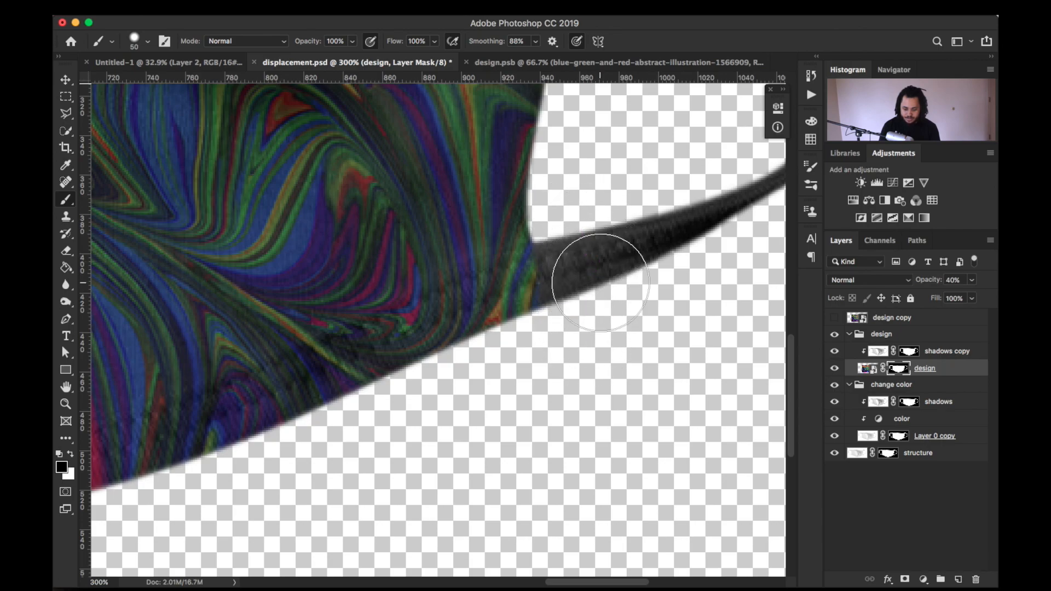
Brush black on the design layer's mask to clear the pattern from the left strap's lower and upper joints
scroll(596, 275, left, 15)
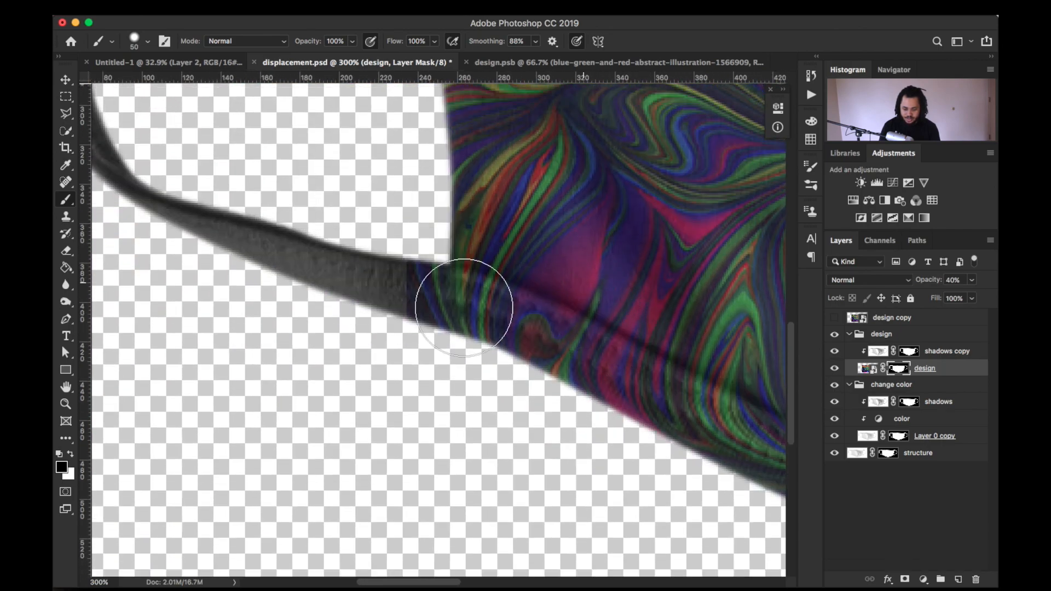
mouse_move(464, 308)
mouse_down()
mouse_move(387, 293)
mouse_move(382, 265)
mouse_move(392, 277)
mouse_move(401, 259)
mouse_move(411, 355)
mouse_move(421, 306)
mouse_move(402, 267)
mouse_move(403, 312)
mouse_move(387, 281)
mouse_move(387, 301)
mouse_up()
scroll(374, 290, up, 10)
scroll(374, 290, left, 3)
scroll(374, 290, up, 1)
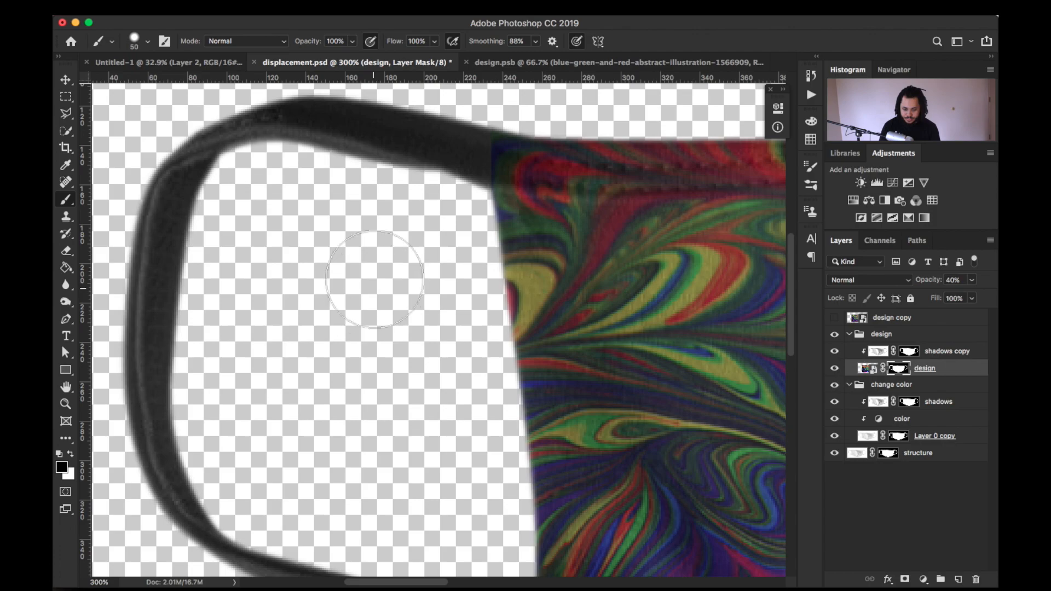
mouse_move(429, 176)
mouse_down()
mouse_move(480, 111)
mouse_move(456, 128)
mouse_move(505, 84)
mouse_move(458, 118)
mouse_move(446, 150)
mouse_move(495, 78)
mouse_move(440, 195)
mouse_up()
mouse_move(555, 177)
mouse_down()
mouse_move(446, 187)
mouse_move(446, 105)
mouse_up()
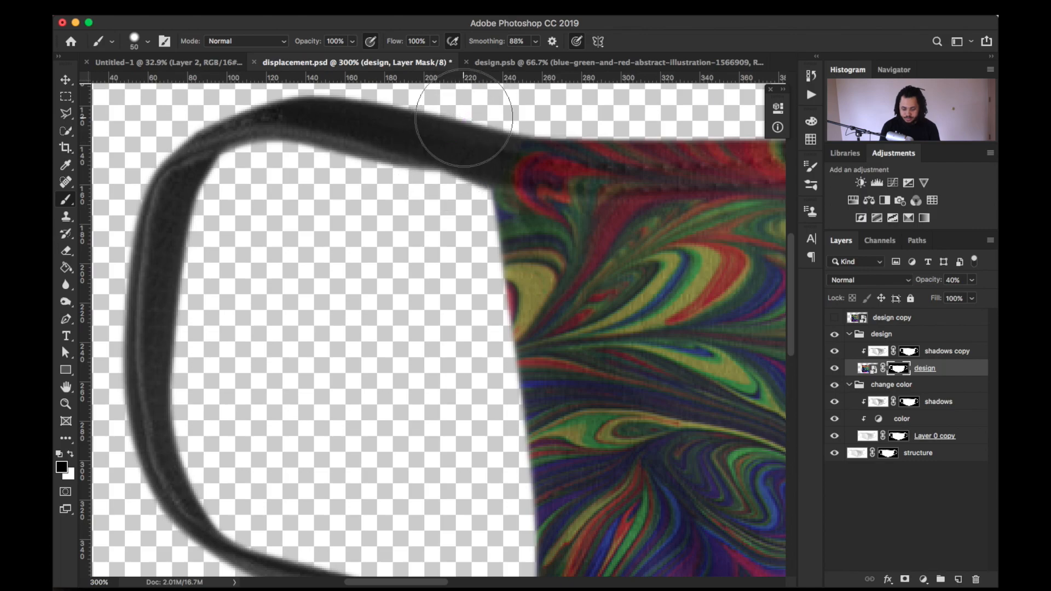
Apply Levels to the shadows copy layer with a raised black input, midtones 0.96 and white input 226
key(super+0)
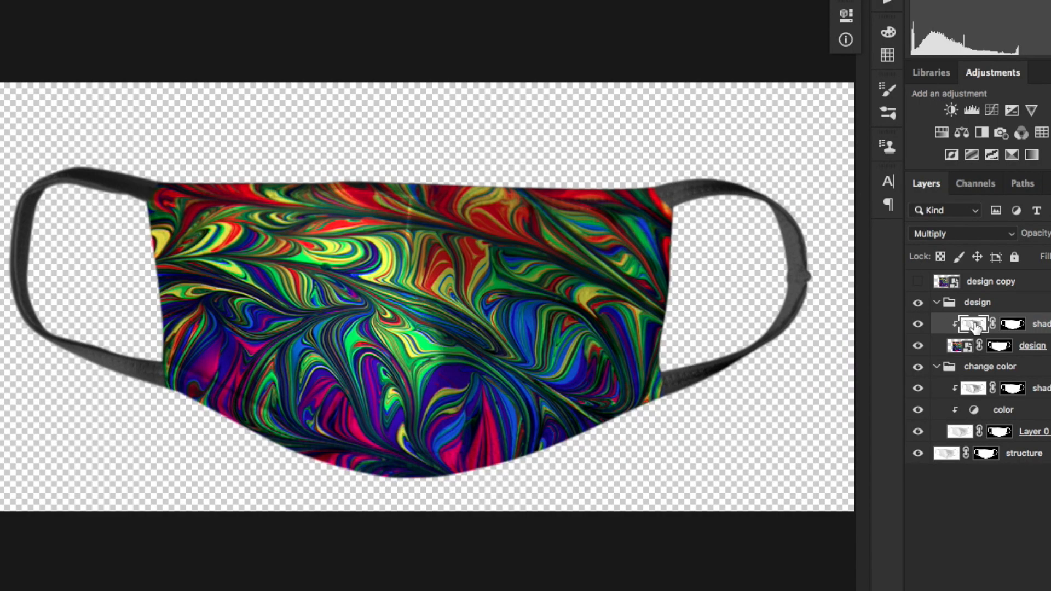
key(ctrl+l)
drag(723, 202, 764, 198)
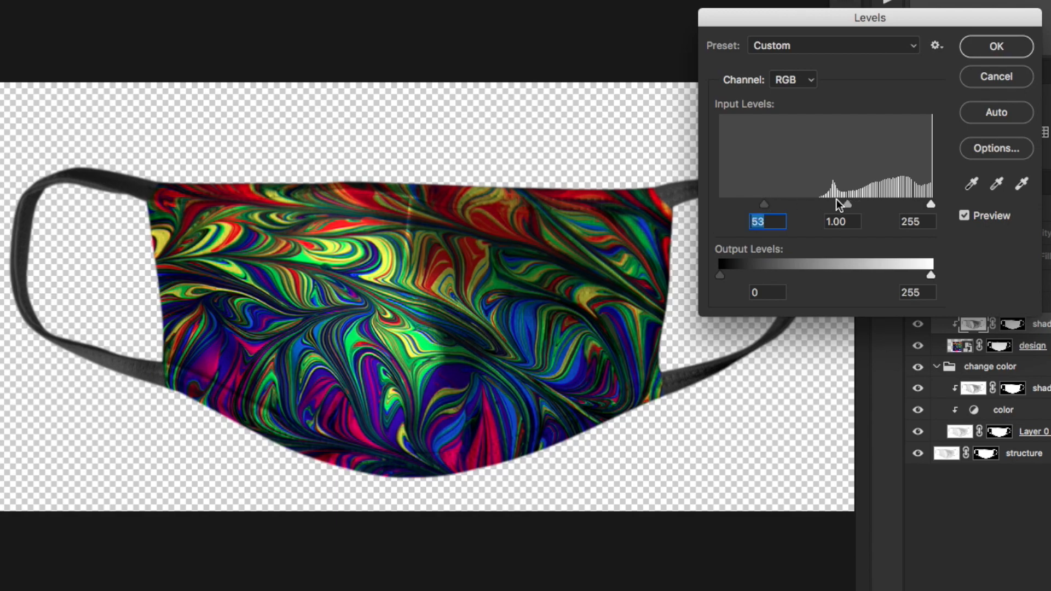
mouse_move(849, 205)
mouse_down()
mouse_move(873, 205)
mouse_move(856, 205)
mouse_up()
click(849, 203)
drag(929, 206, 906, 204)
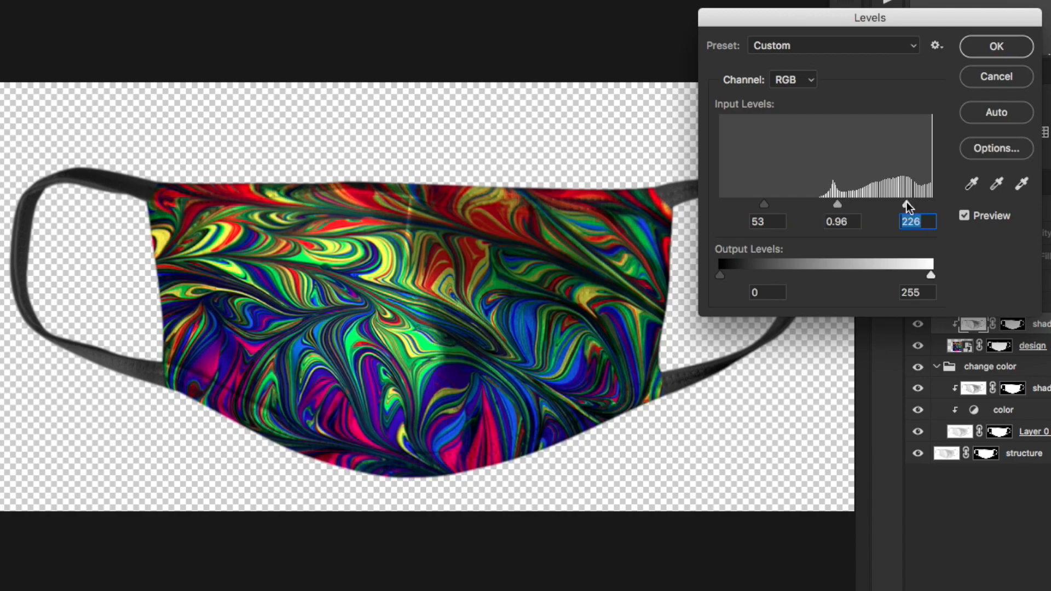
mouse_move(768, 205)
mouse_down()
mouse_move(750, 205)
mouse_move(760, 200)
mouse_up()
click(994, 48)
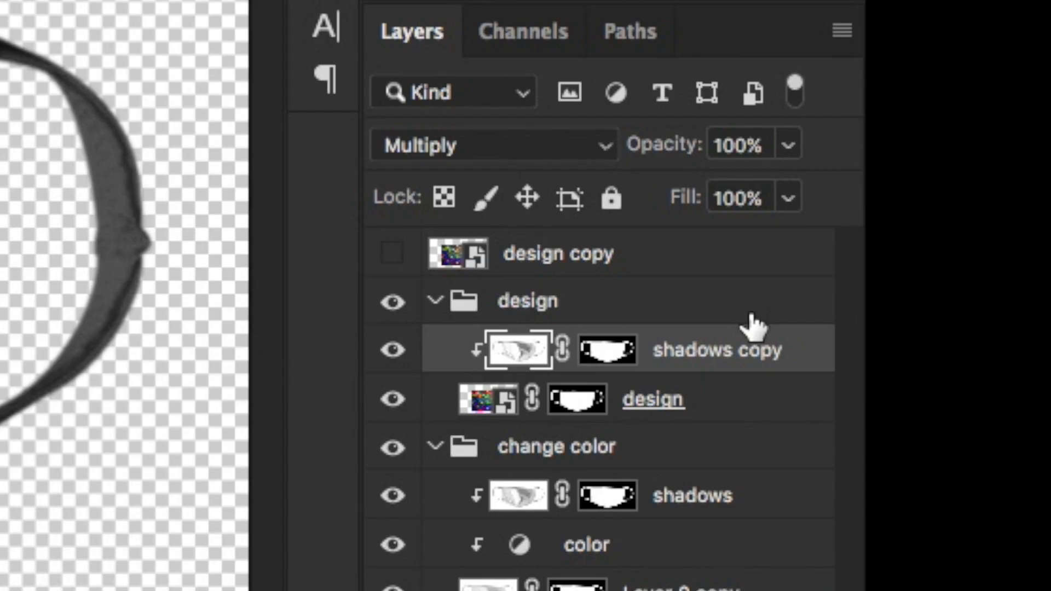
Duplicate the shadows copy layer in the design group and clip the duplicate to the design smart object
key(super+j)
ctrl+click(810, 350)
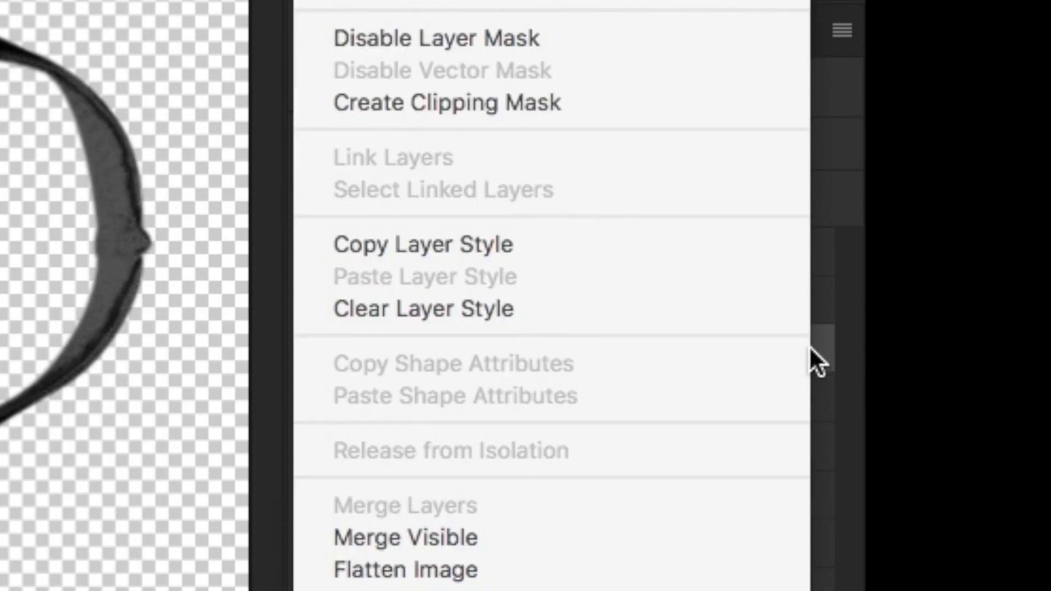
click(589, 103)
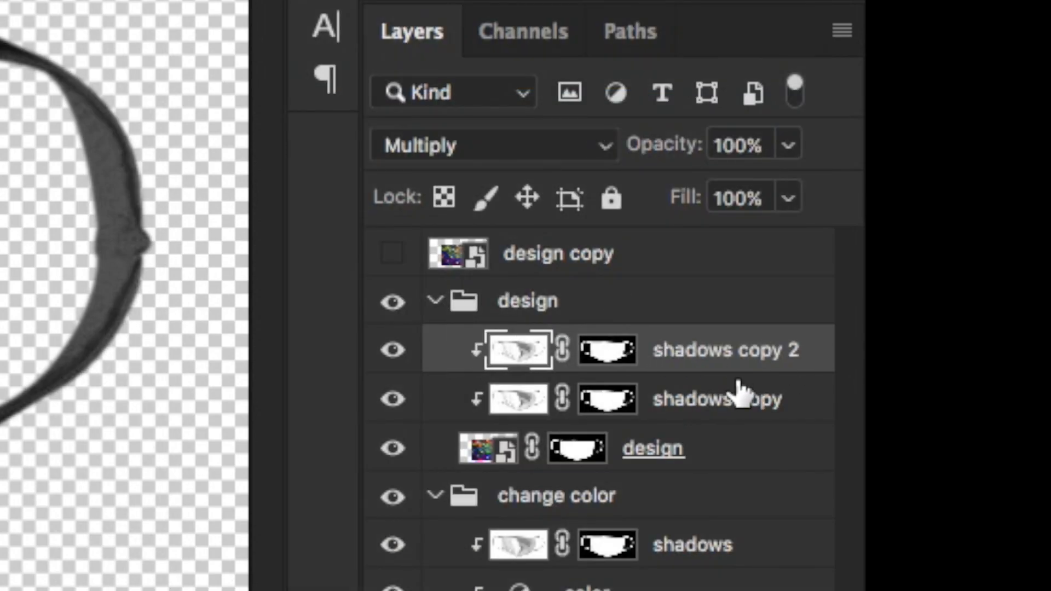
Rename the clipped shadows copy 2 layer as "highlights"
double_click(758, 357)
text(highlihgt)
key(BackSpace)
key(BackSpace)
key(BackSpace)
key(BackSpace)
text(ights)
key(Return)
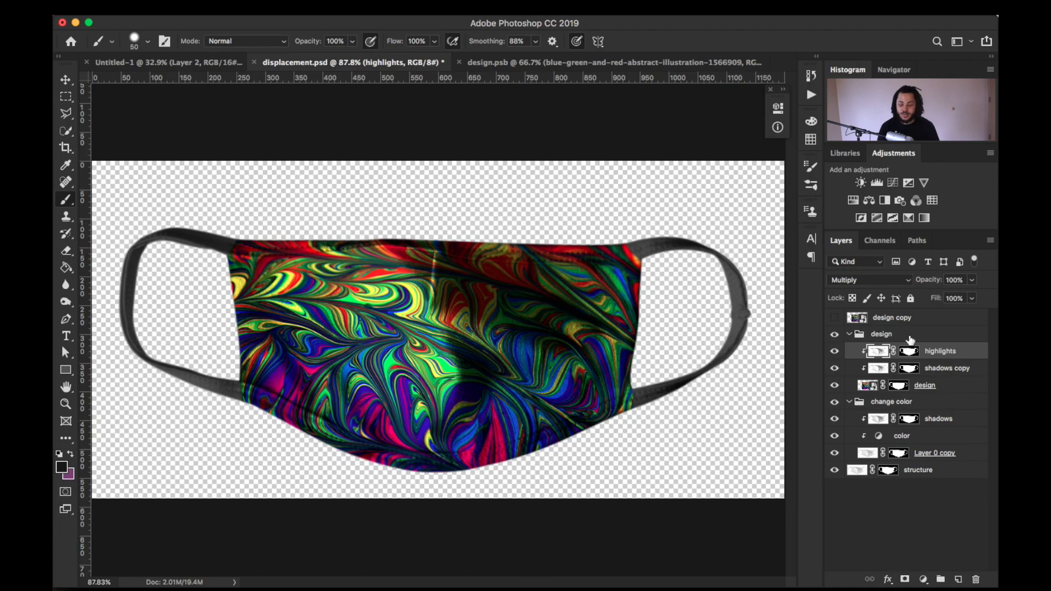
Set the highlights layer to Soft Light blending with 55% opacity and 80% fill
click(885, 278)
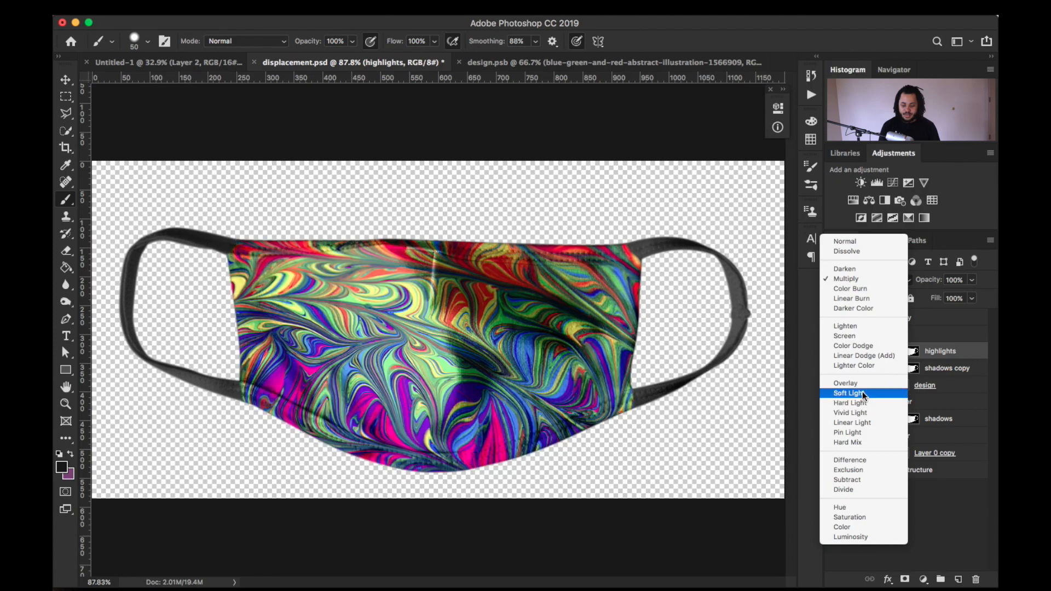
click(862, 392)
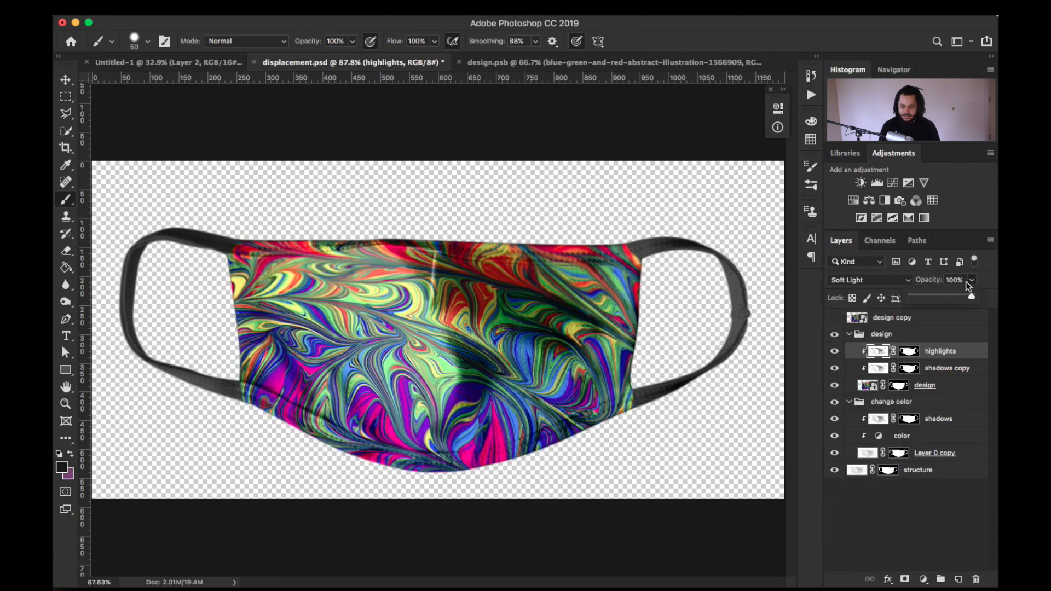
drag(967, 296, 948, 296)
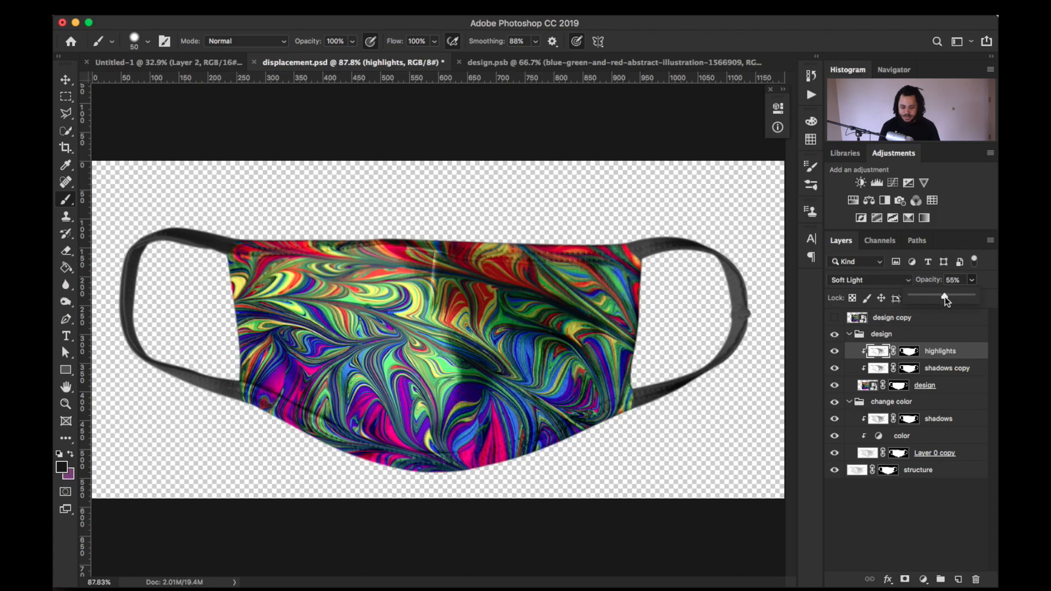
click(972, 281)
drag(948, 316, 942, 315)
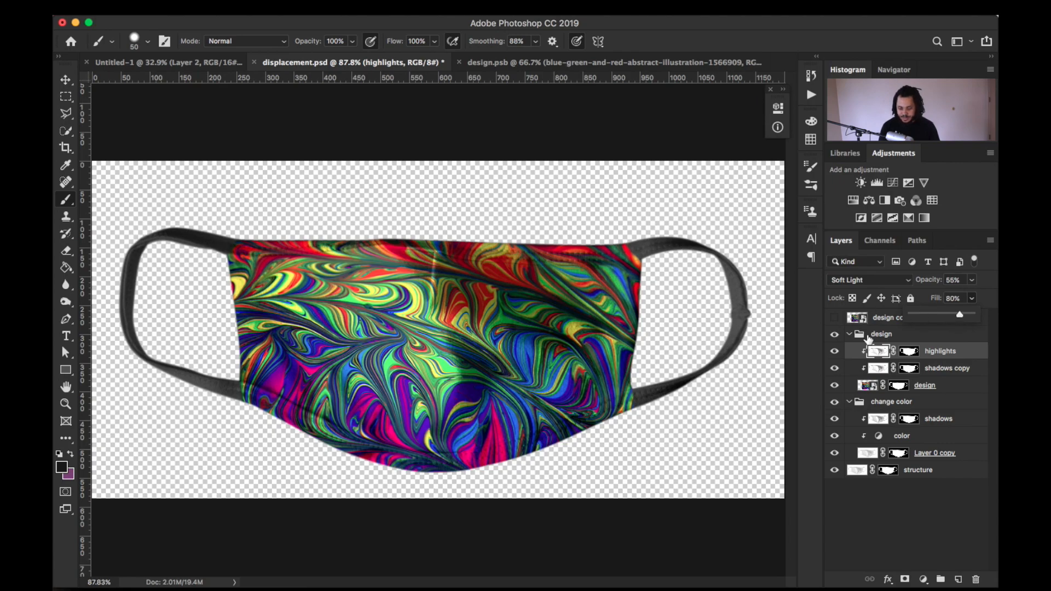
Toggle the visibility of the shadows copy and highlights layers to compare their shading effect on the design
click(951, 368)
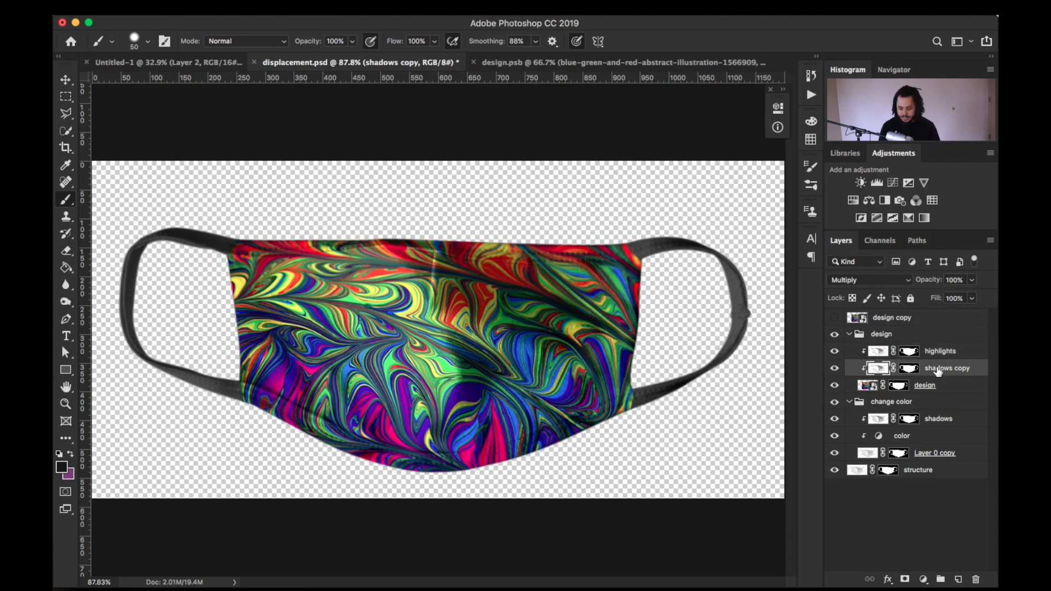
click(850, 335)
click(850, 335)
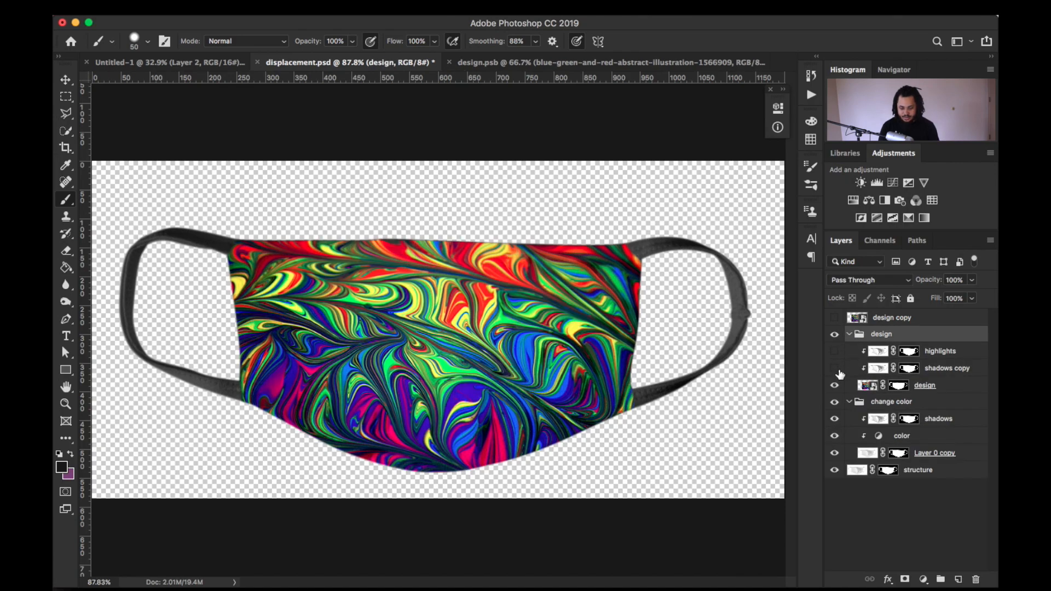
click(834, 368)
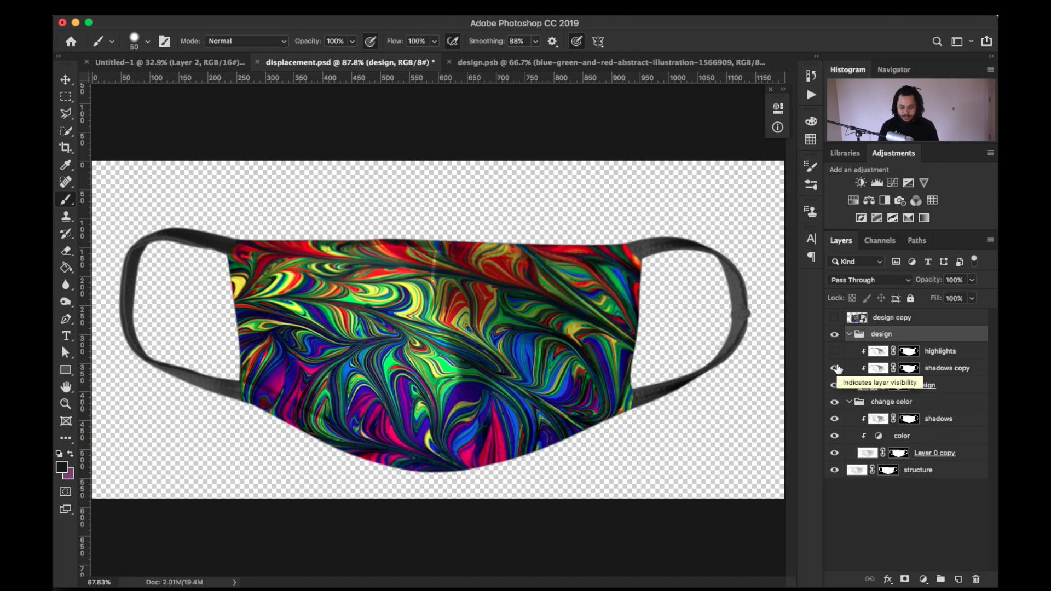
click(835, 368)
click(835, 369)
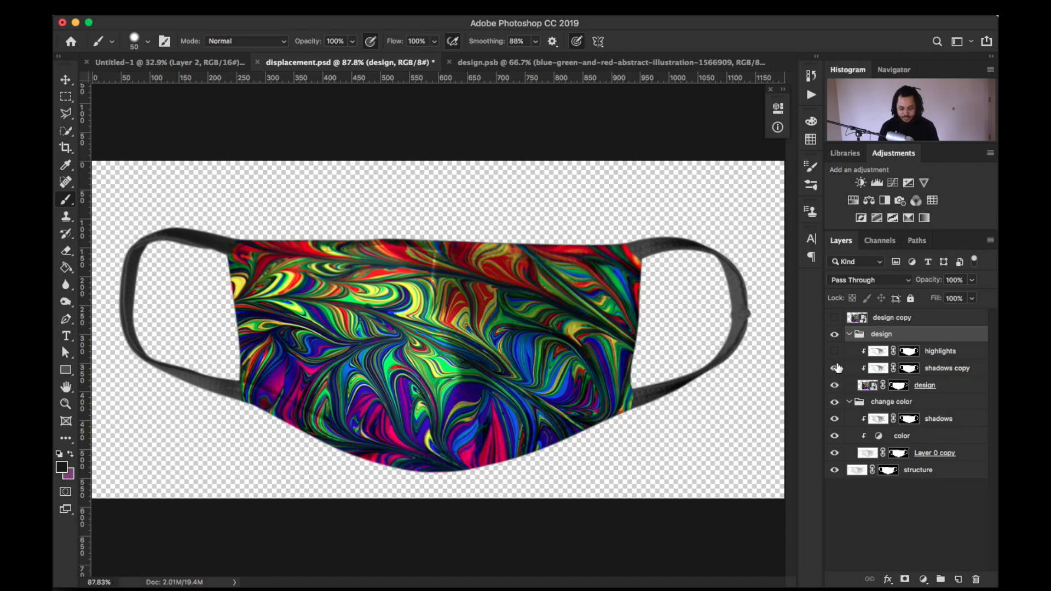
click(835, 368)
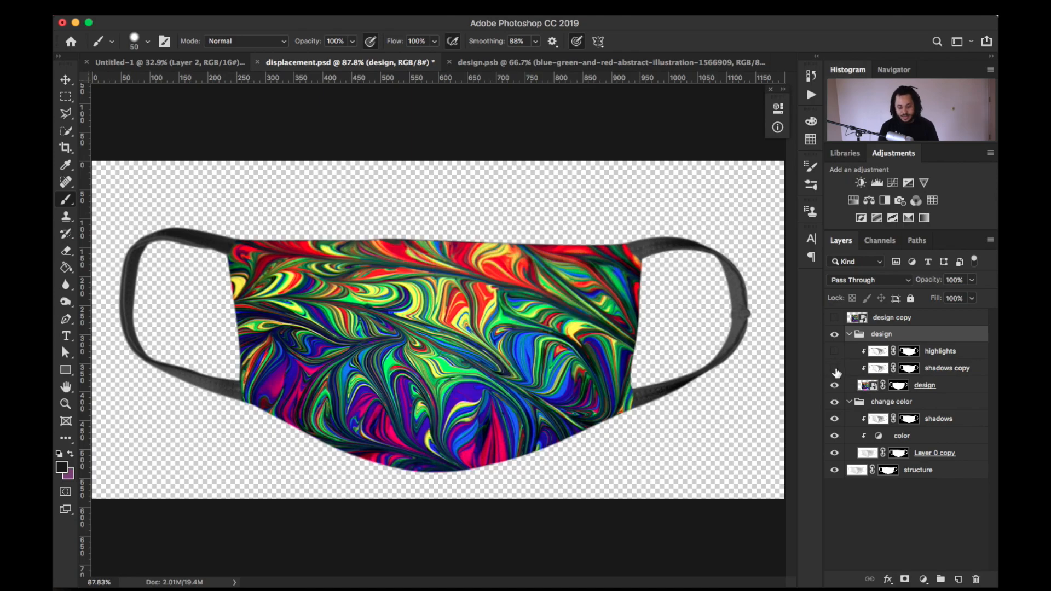
click(835, 369)
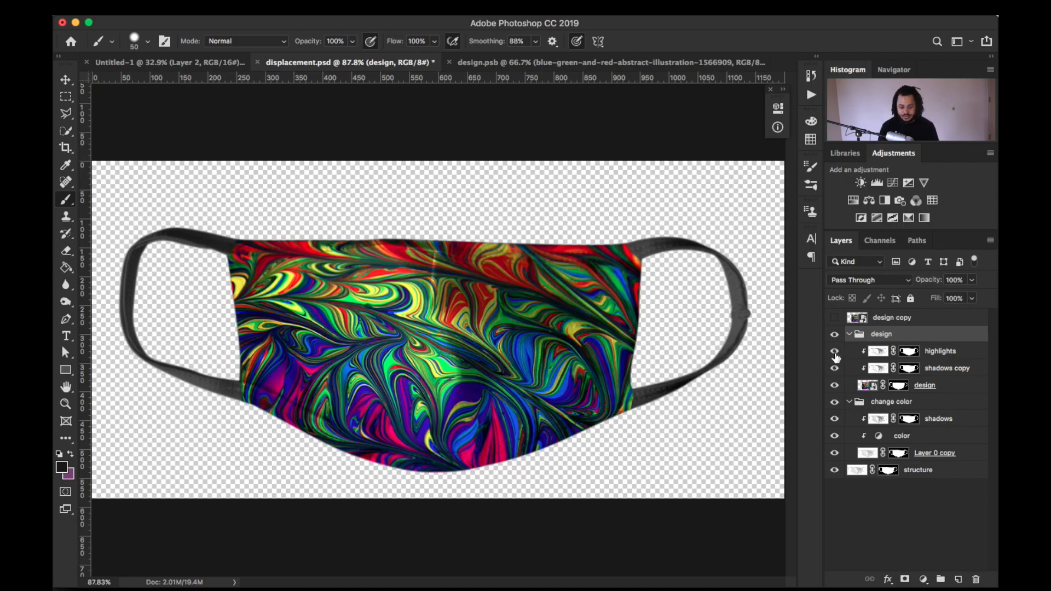
click(834, 350)
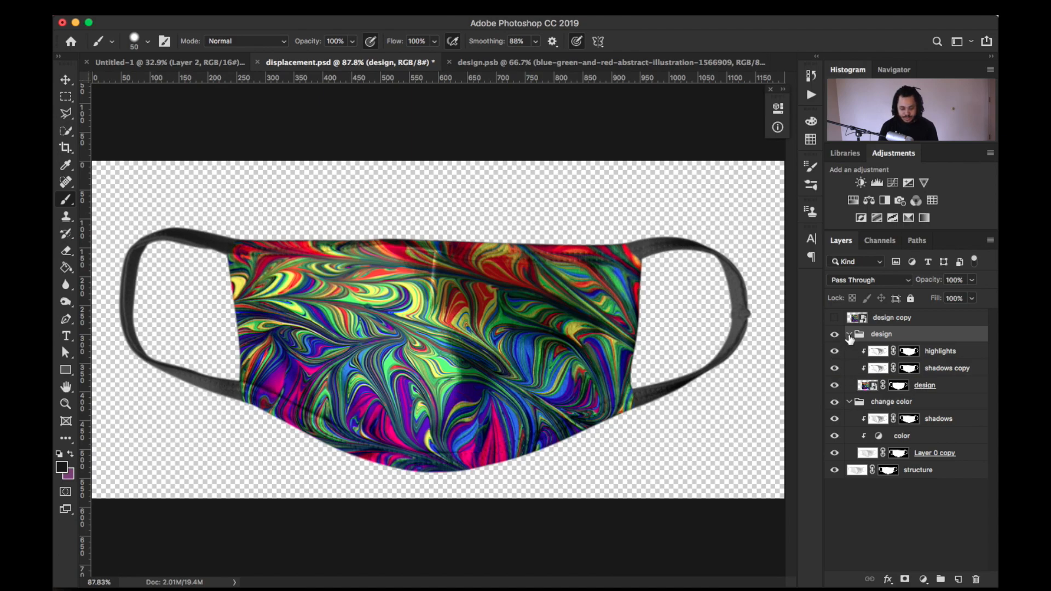
Add a darkening Curves adjustment with output 89 above the highlights layer and invert its mask to black
click(973, 351)
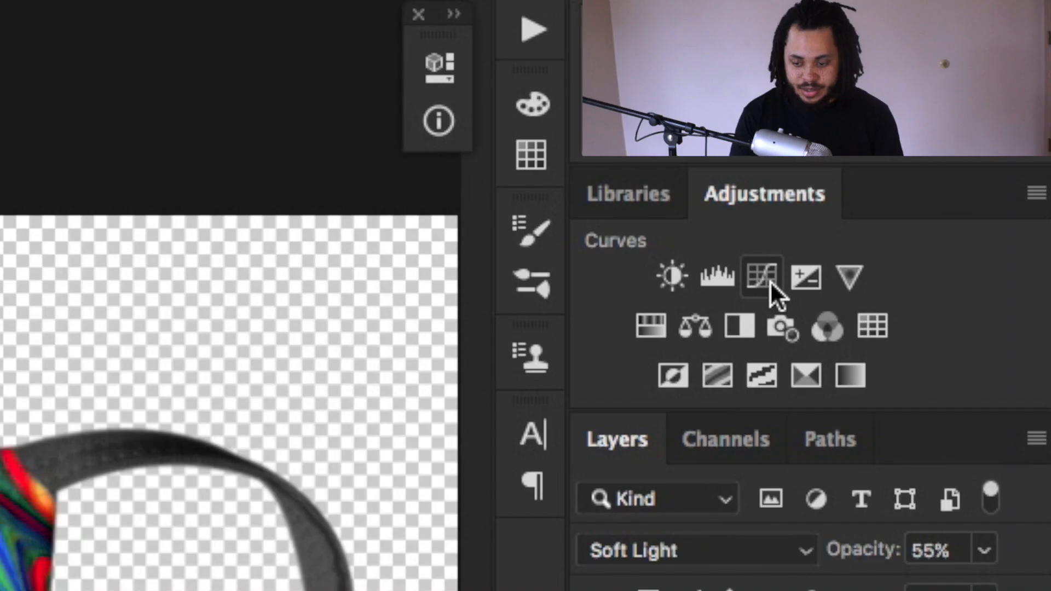
click(895, 184)
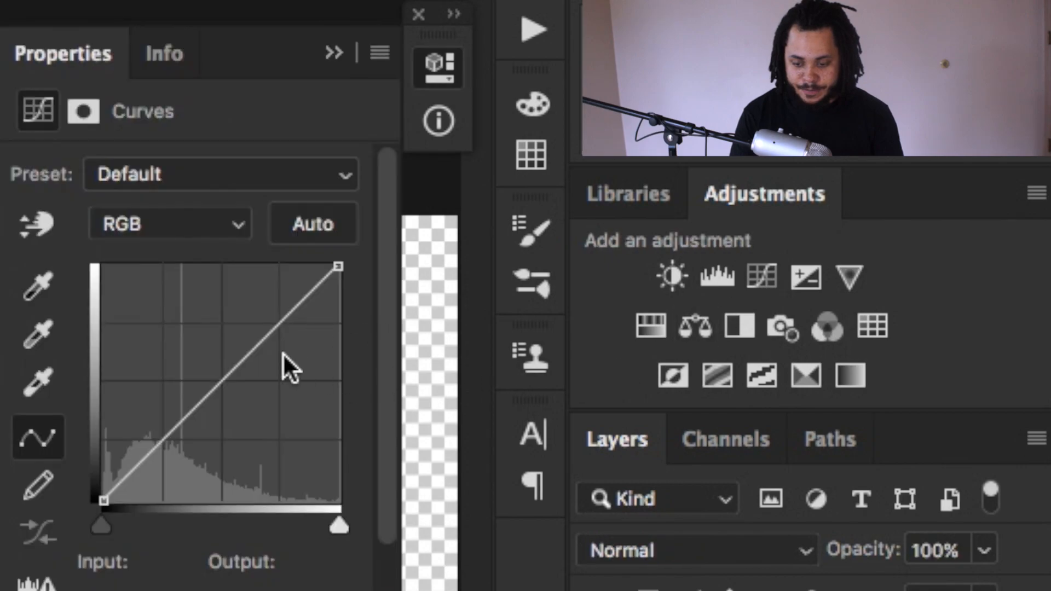
drag(216, 391, 216, 419)
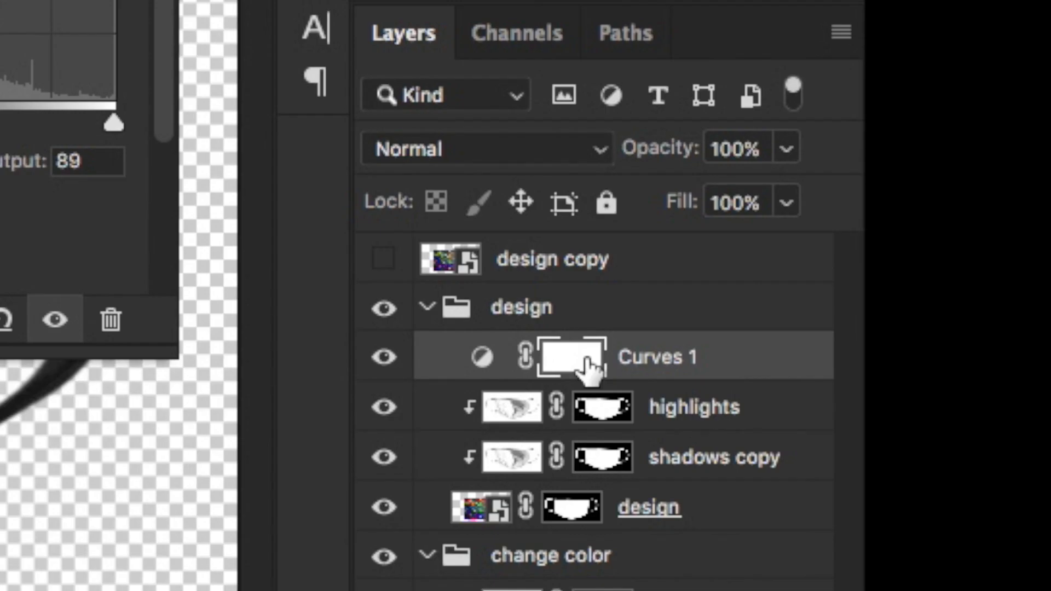
click(586, 360)
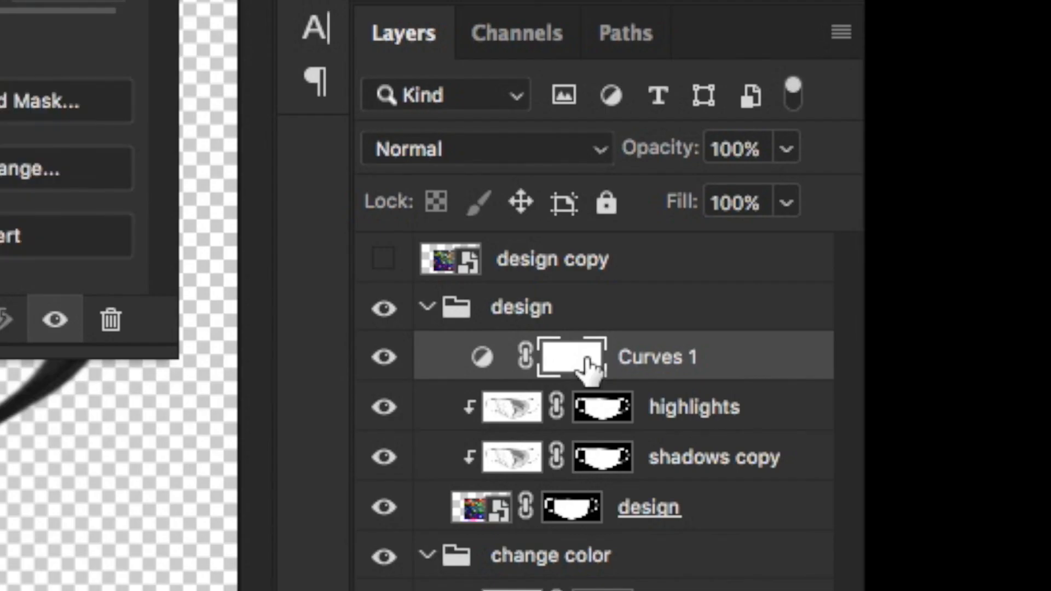
key(super+i)
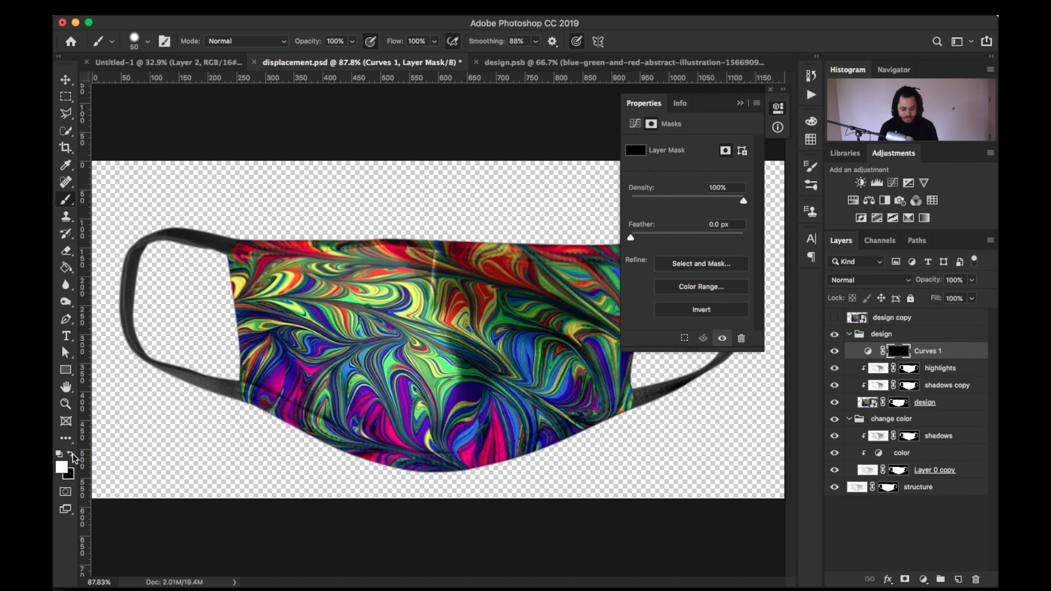
Paint white on the Curves mask with a size 9 brush along the lower seam from the left strap to the middle
key(bracketleft)
key(bracketleft)
key(bracketleft)
key(bracketleft)
key(bracketleft)
key(super+equal)
key(super+equal)
scroll(281, 399, down, 3)
scroll(281, 400, left, 3)
scroll(128, 389, down, 3)
scroll(128, 389, left, 3)
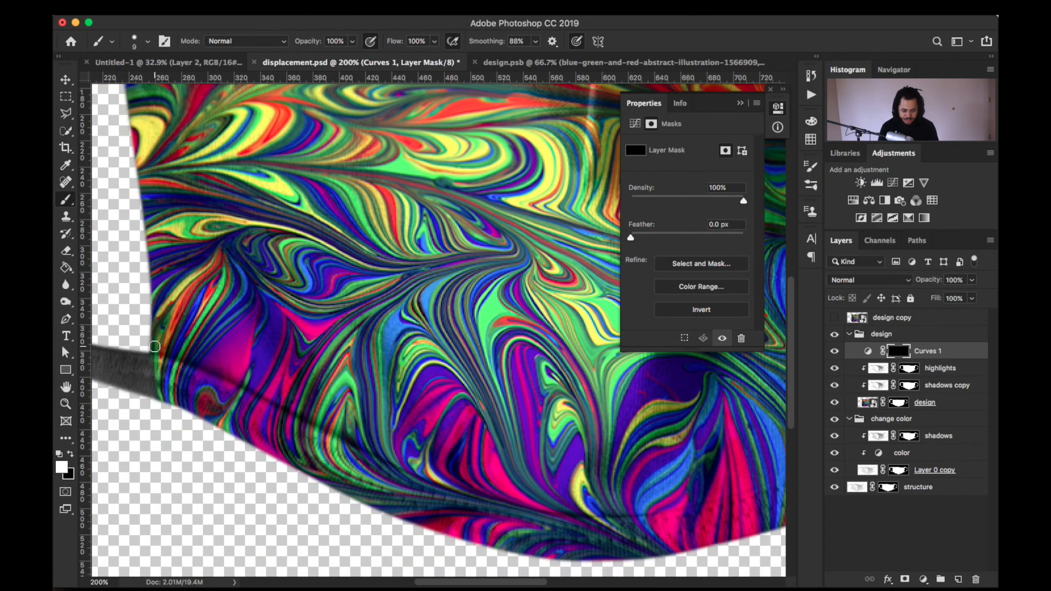
drag(155, 351, 565, 518)
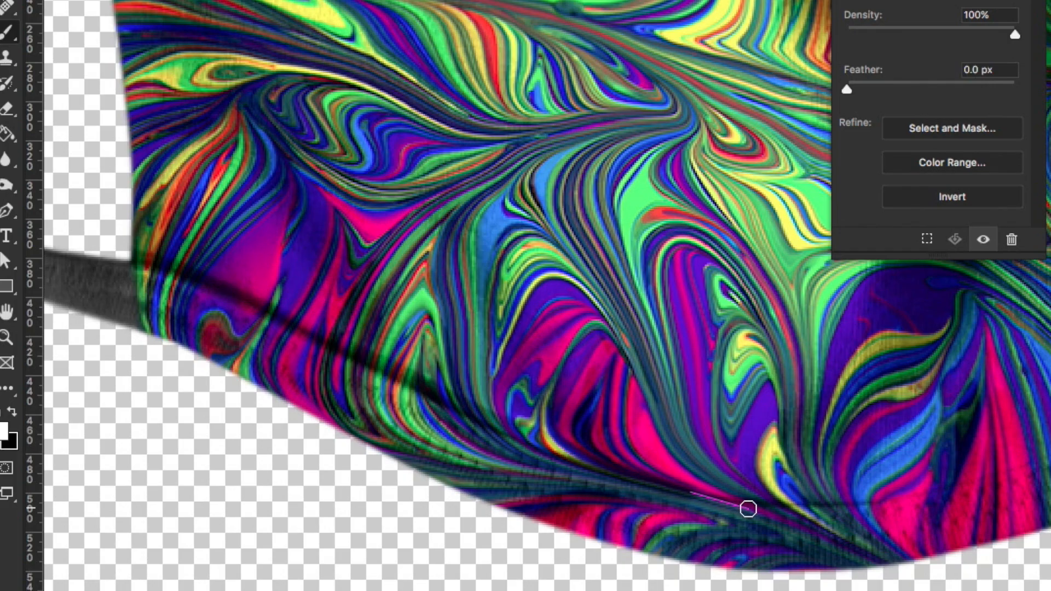
drag(748, 509, 995, 495)
Continue the white brush strokes on the Curves mask along the lower seam up to the right strap
scroll(1000, 491, right, 4)
scroll(1000, 491, up, 1)
drag(761, 547, 925, 497)
scroll(925, 497, right, 5)
scroll(926, 498, up, 2)
scroll(677, 515, down, 1)
drag(629, 506, 927, 370)
Paint white on the Curves mask along the mask's upper seam from the right strap across to the left strap
scroll(1016, 314, right, 7)
scroll(1016, 315, up, 3)
drag(550, 110, 159, 117)
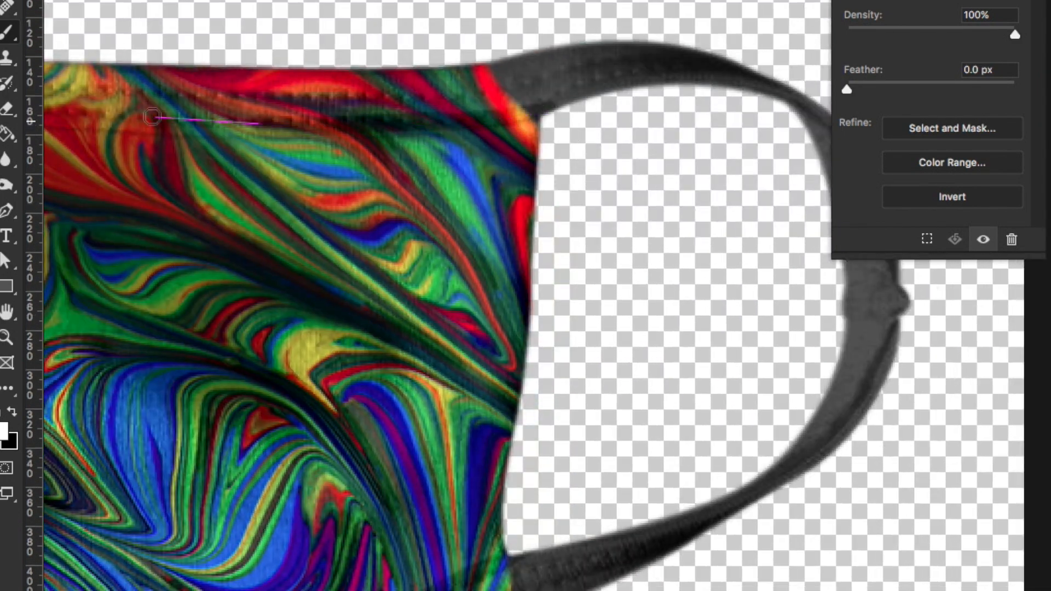
scroll(159, 116, left, 6)
mouse_move(205, 90)
mouse_down()
mouse_move(475, 122)
mouse_move(699, 120)
mouse_up()
scroll(699, 119, up, 2)
scroll(699, 119, left, 5)
drag(58, 147, 803, 157)
mouse_move(73, 124)
mouse_down()
mouse_move(303, 138)
mouse_move(803, 127)
mouse_up()
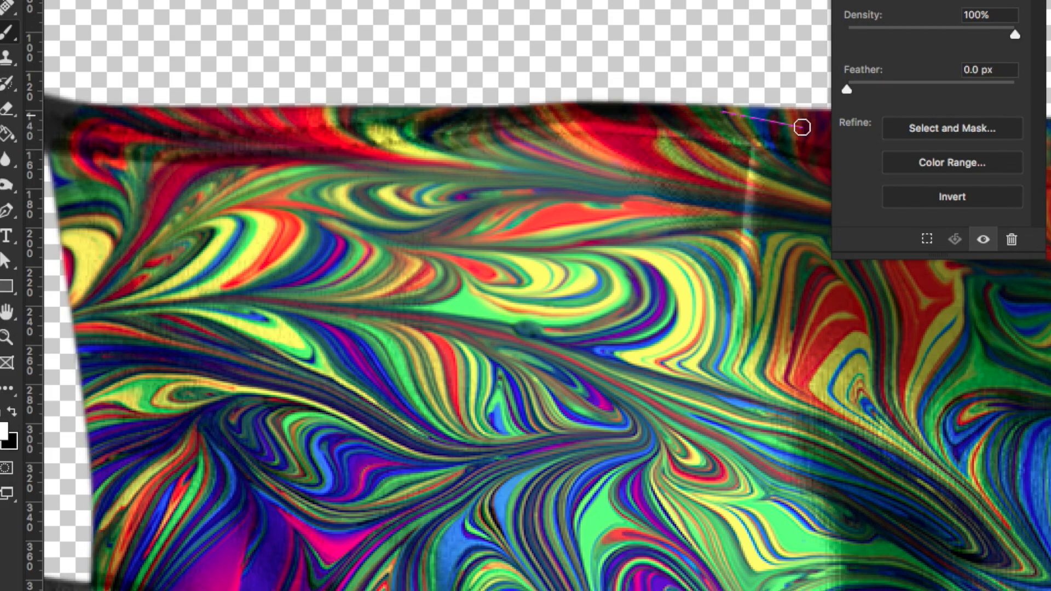
key(super+minus)
key(super+minus)
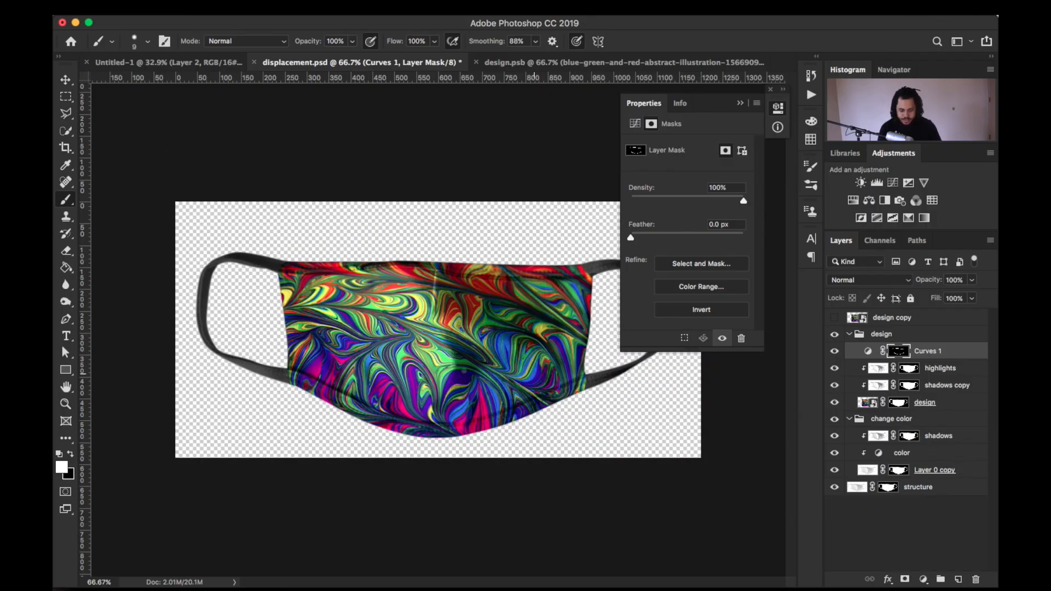
click(743, 102)
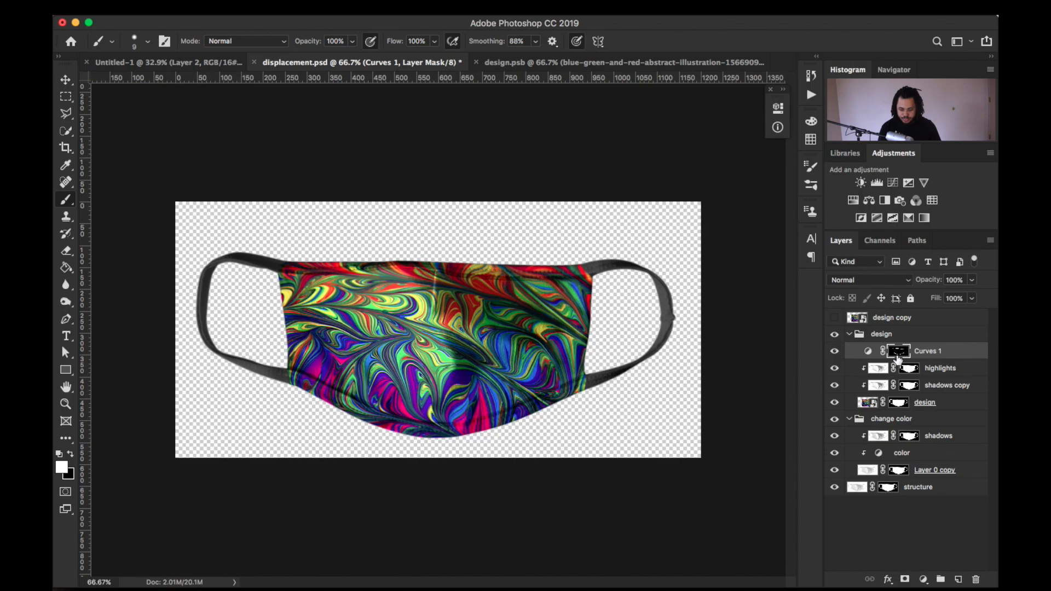
Apply a Gaussian Blur with a 10 pixel radius to the Curves layer mask
click(373, 9)
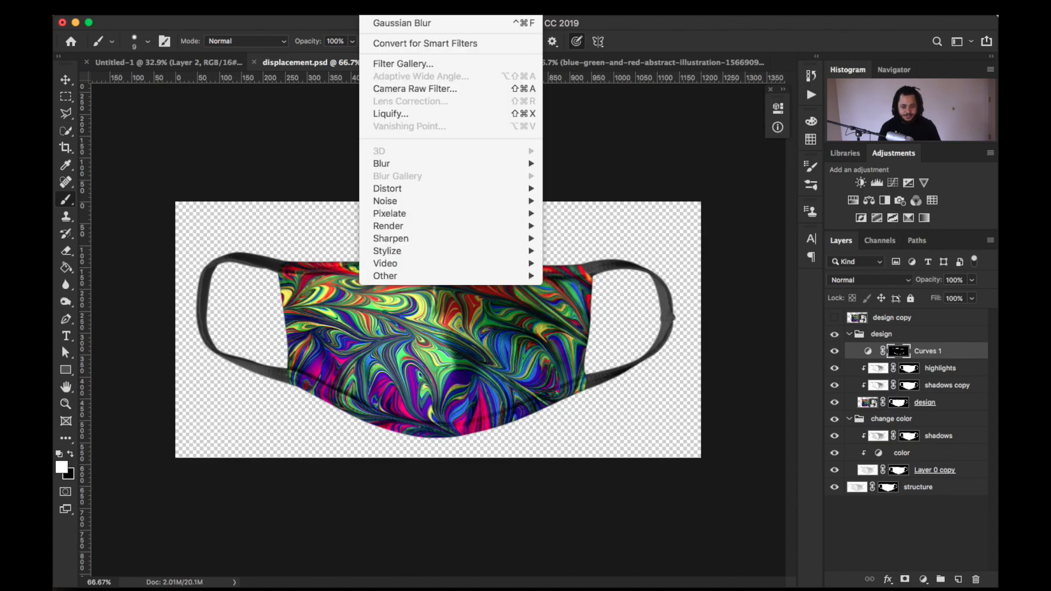
mouse_move(425, 159)
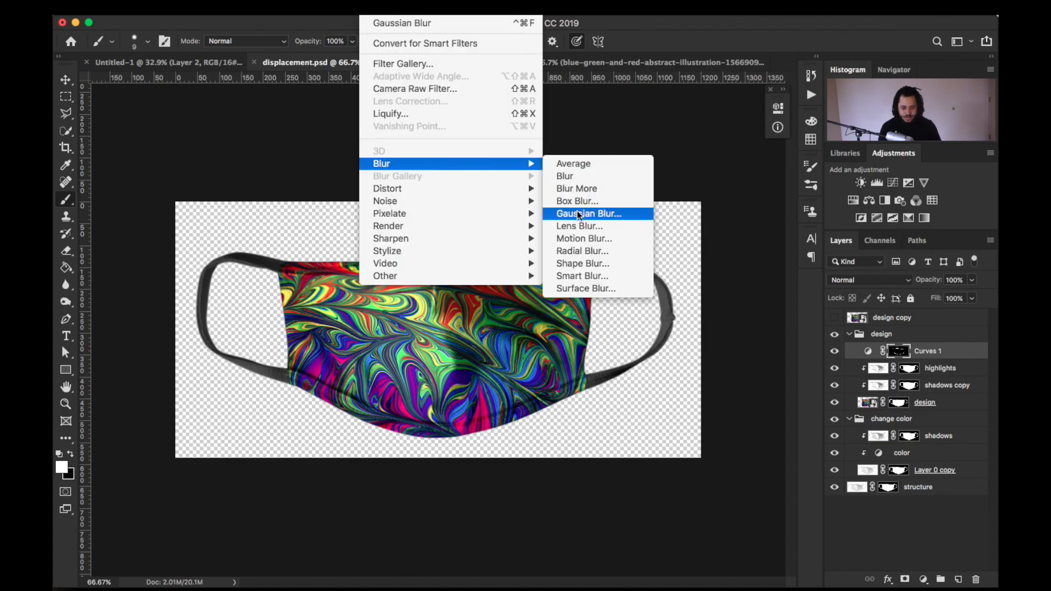
click(577, 211)
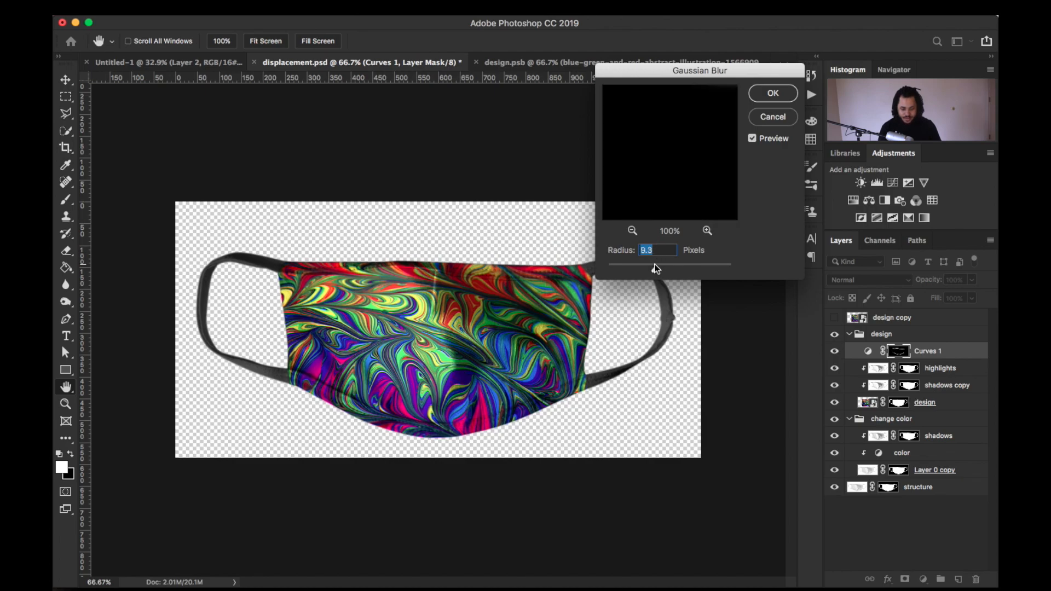
drag(665, 265, 656, 265)
text(10)
key(super+plus)
key(super+plus)
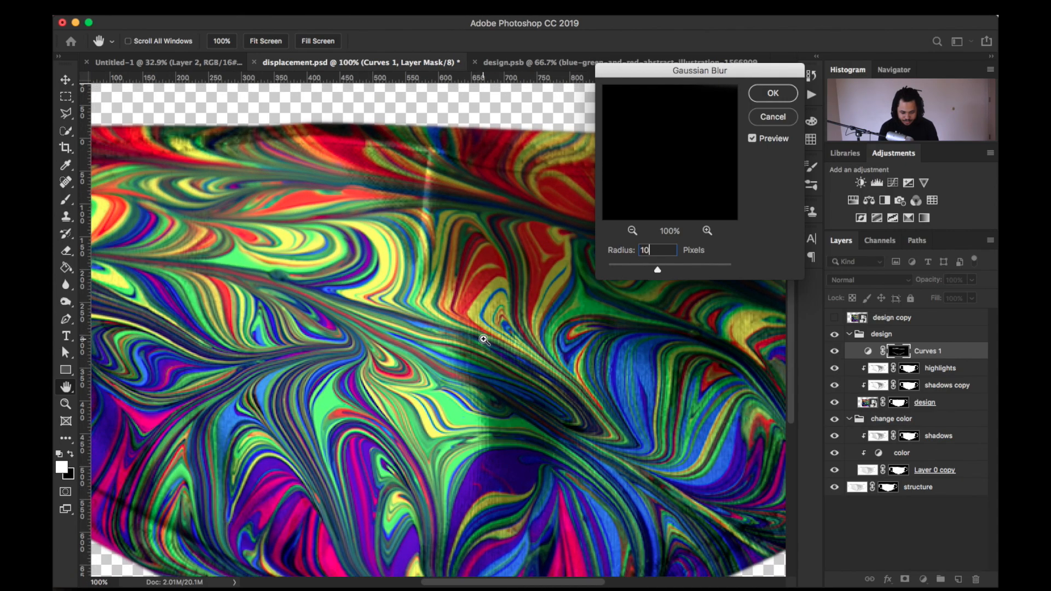
key(super+minus)
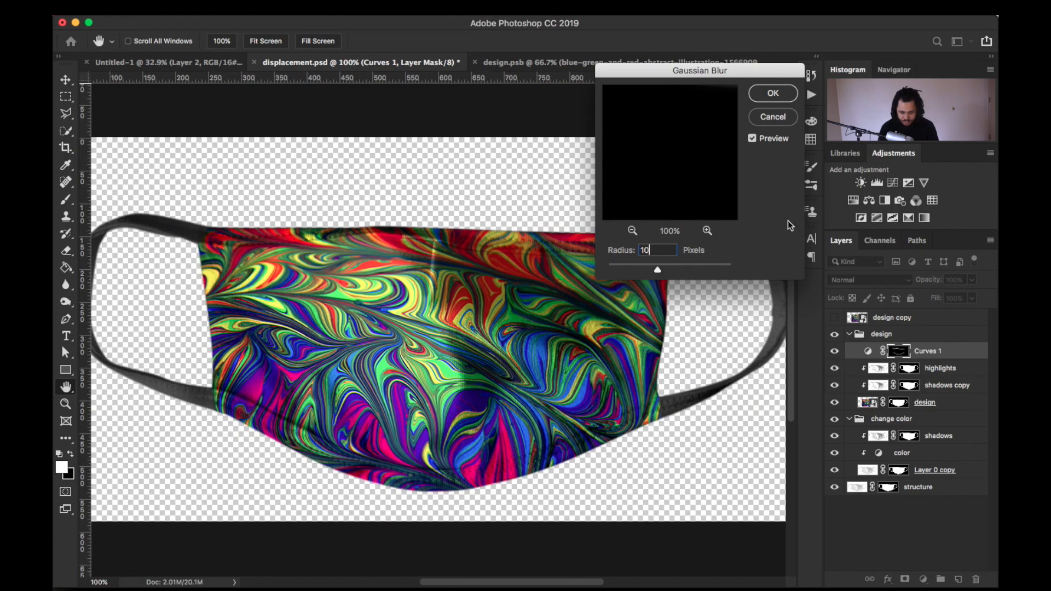
click(753, 138)
click(752, 139)
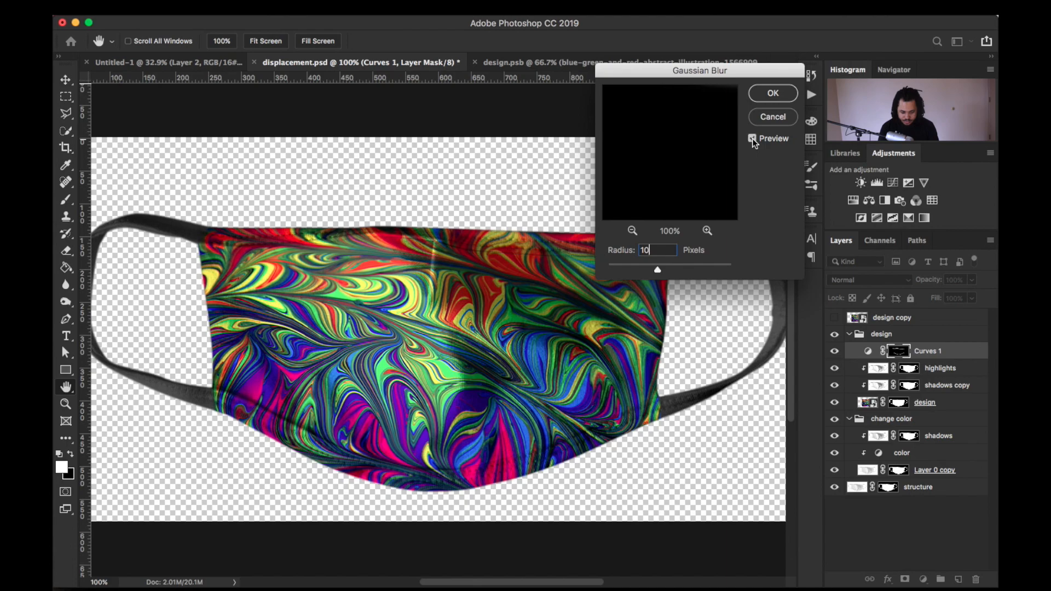
click(773, 93)
Toggle the Curves layer's visibility to compare the design with and without the darkened seams
click(838, 352)
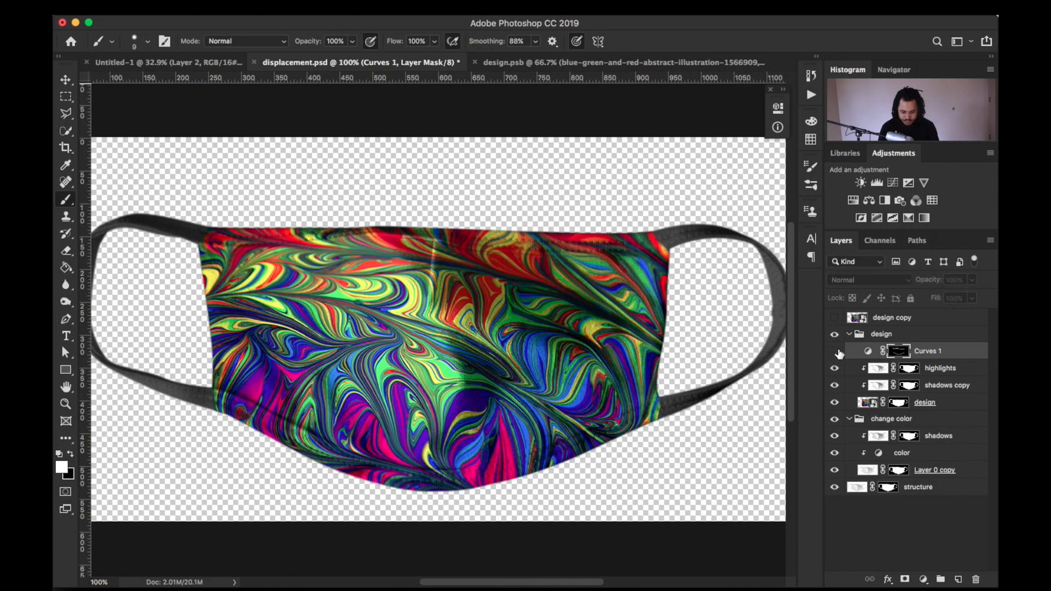
click(835, 352)
click(835, 352)
click(835, 351)
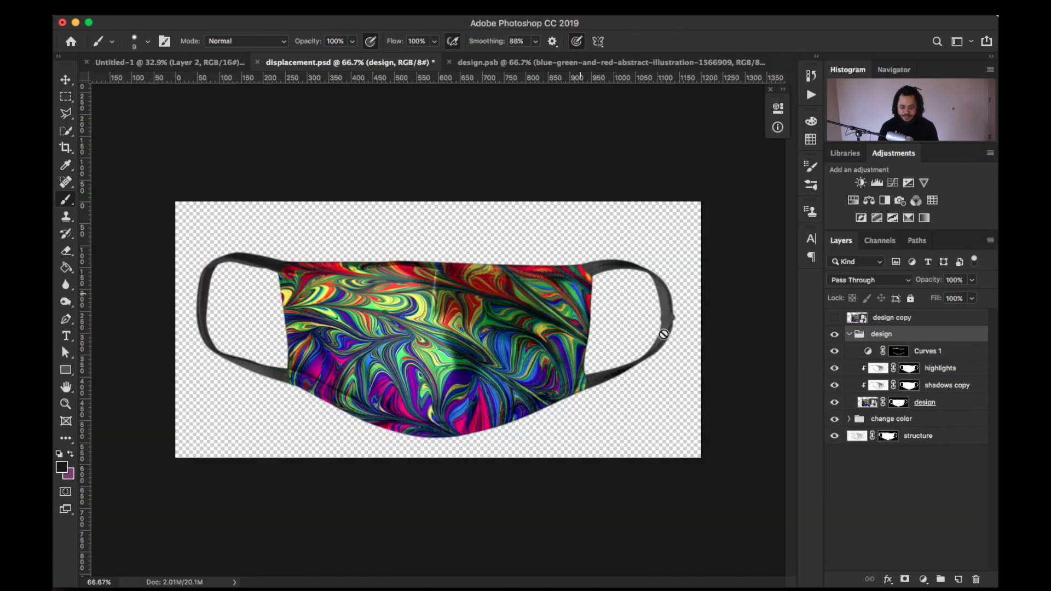
Save the document as a PSD in the covid mask folder, named "facemask mockup by" followed by the author's name
click(865, 405)
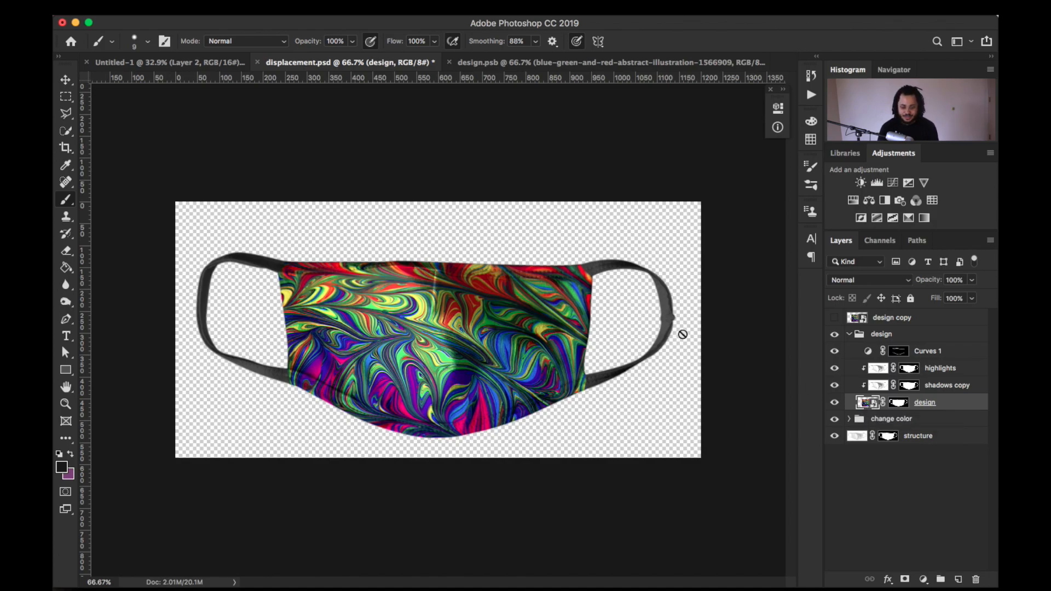
click(180, 16)
click(196, 142)
key(BackSpace)
text(facemo)
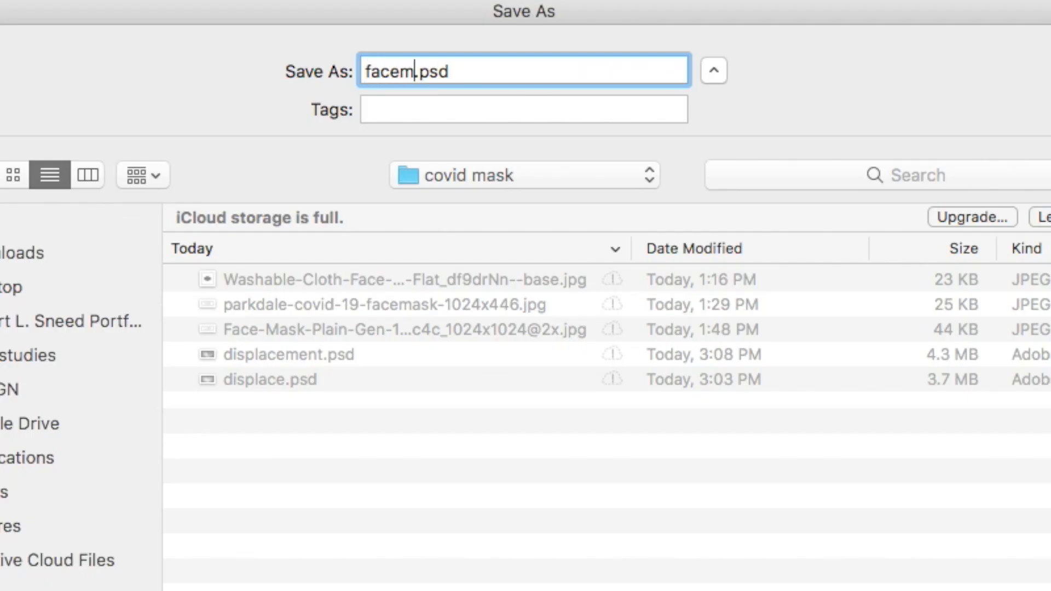
key(BackSpace)
text(ask mockup b)
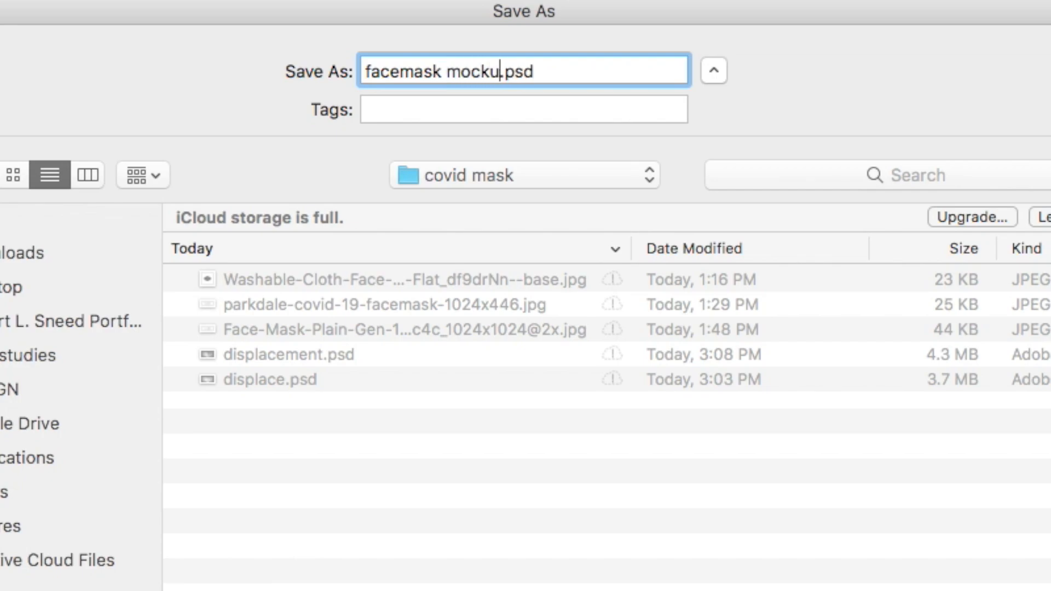
text(y robert)
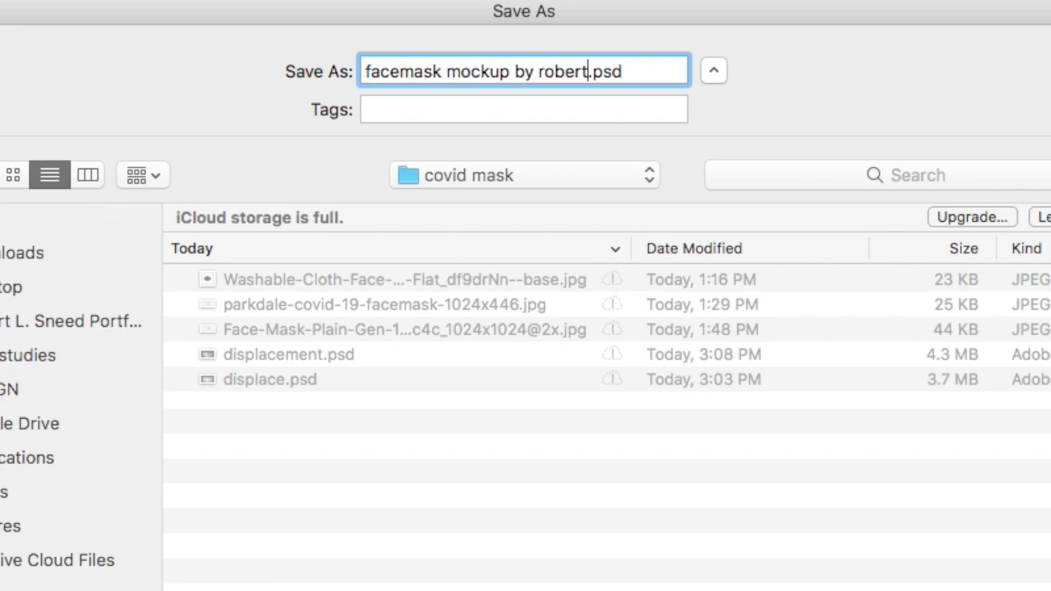
key(Return)
key(Return)
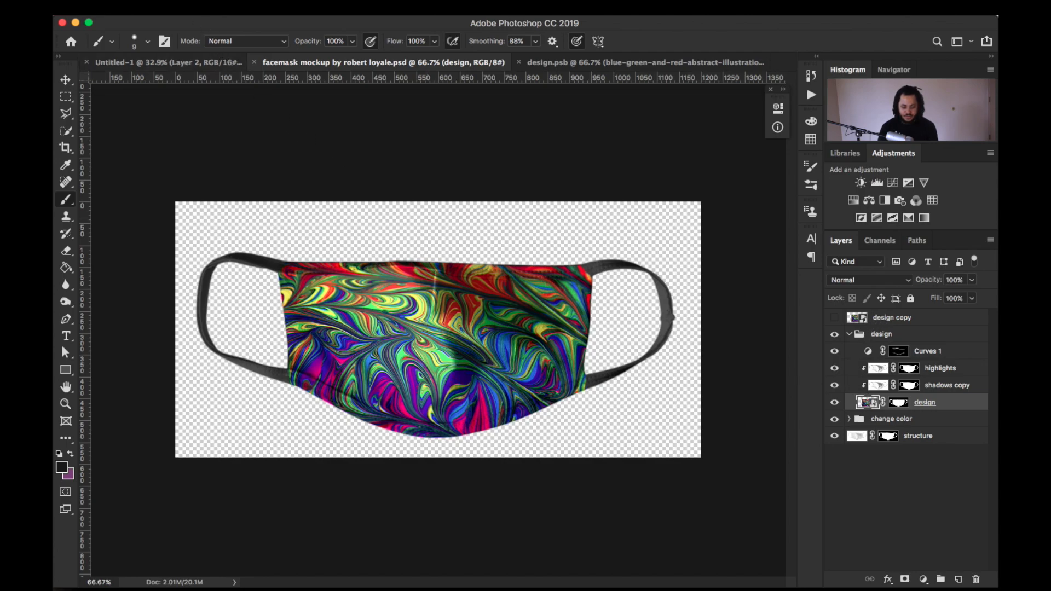
Apply a Displace filter to the design smart object with scales of 10, Stretch To Fit and Repeat Edge Pixels, using displacement.psd as the map
click(374, 8)
mouse_move(429, 190)
click(578, 188)
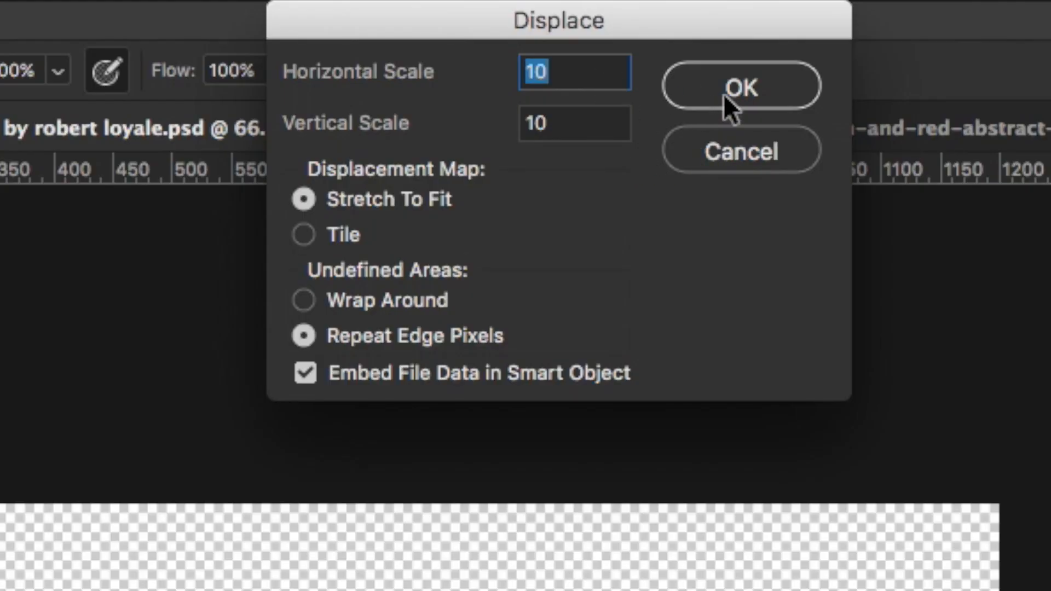
click(724, 89)
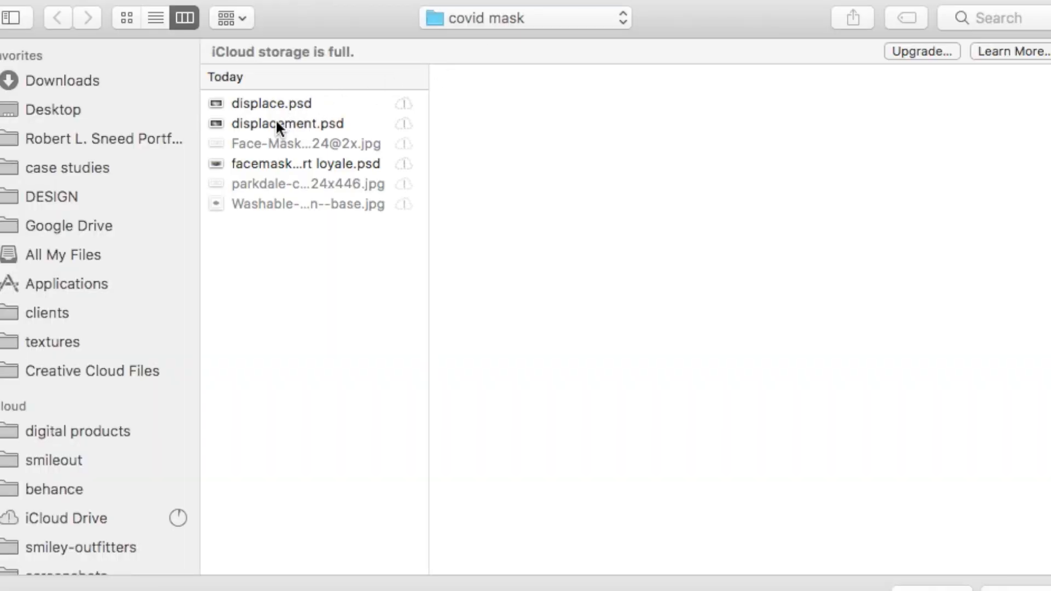
click(274, 124)
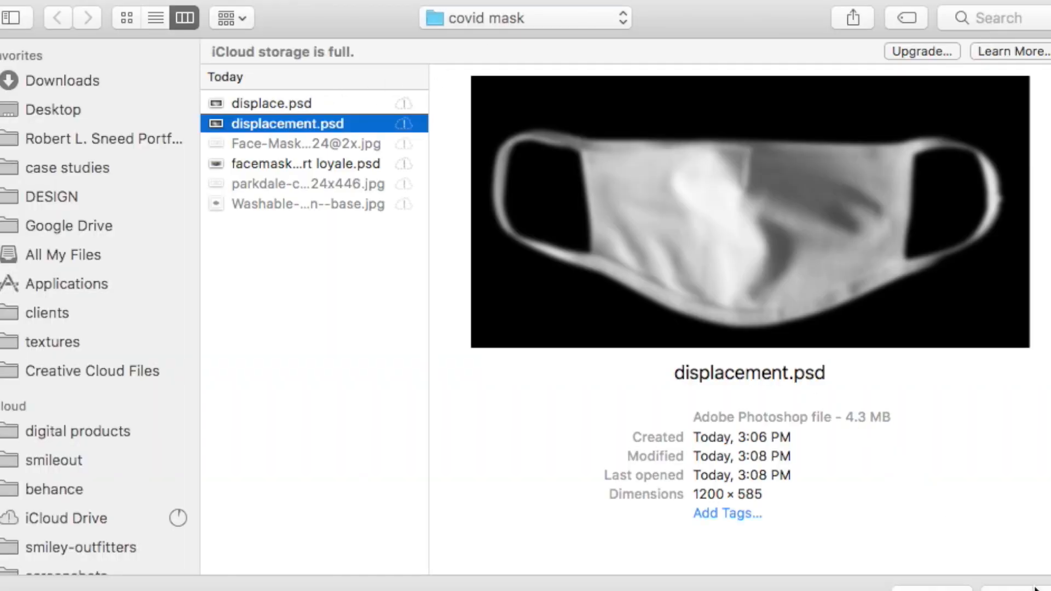
click(1016, 589)
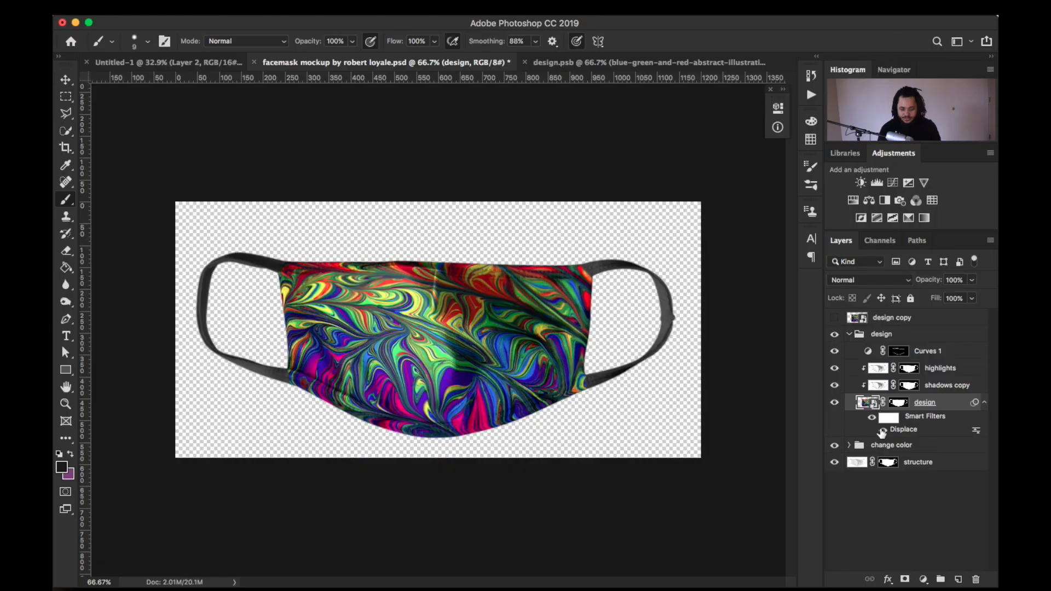
Toggle the Displace smart filter's visibility several times to compare the design with and without the distortion, leaving the filter on
click(884, 431)
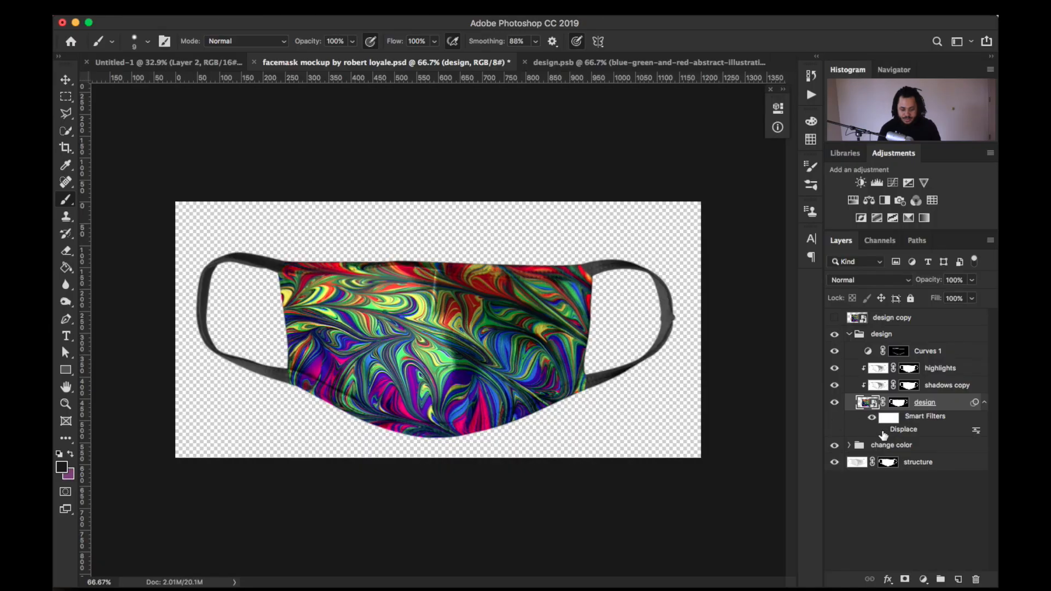
click(883, 431)
click(883, 431)
click(883, 431)
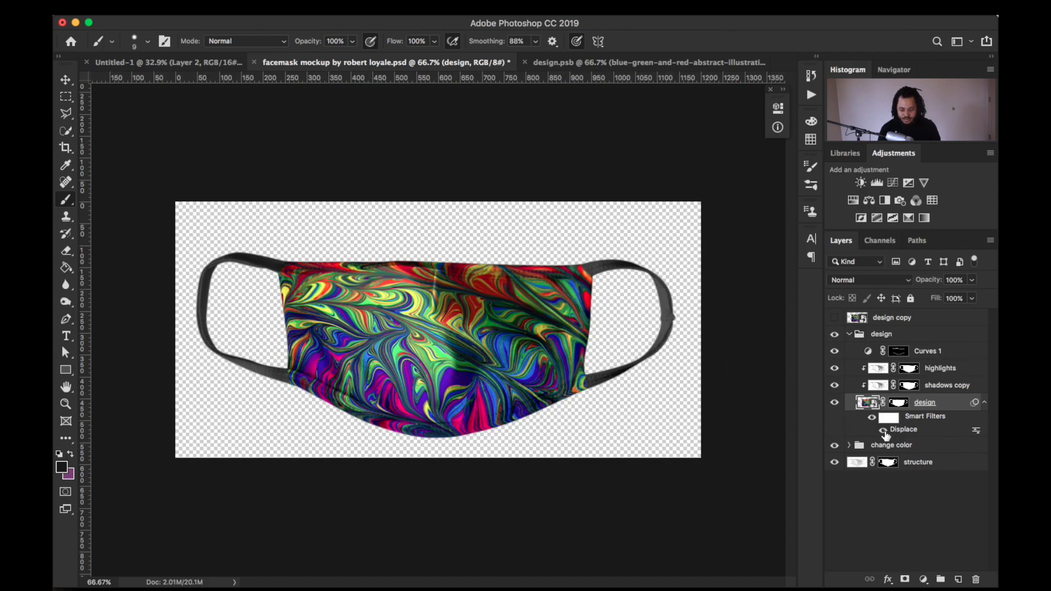
click(884, 431)
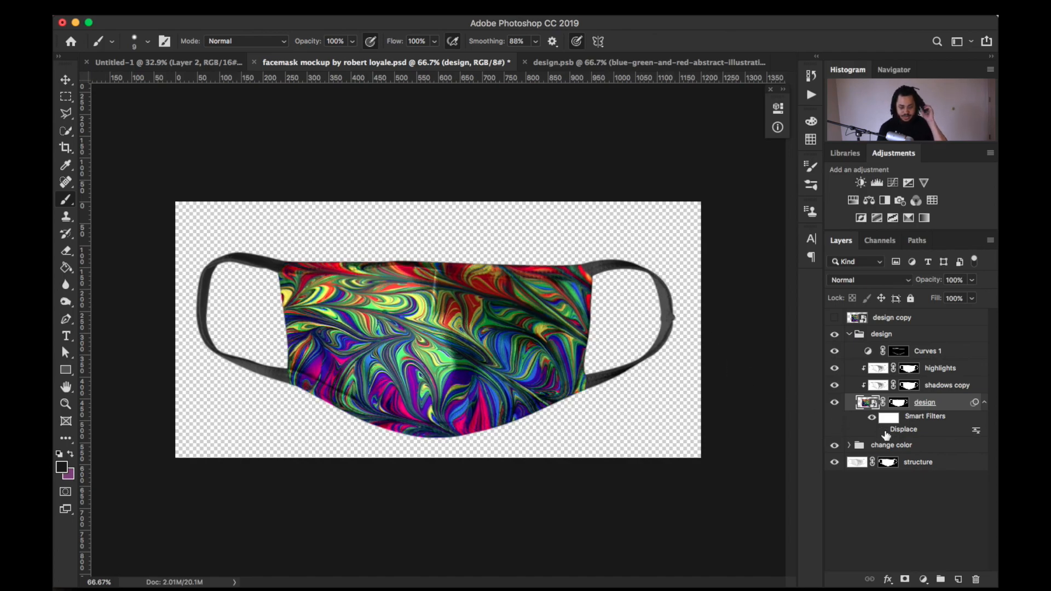
click(884, 432)
click(884, 432)
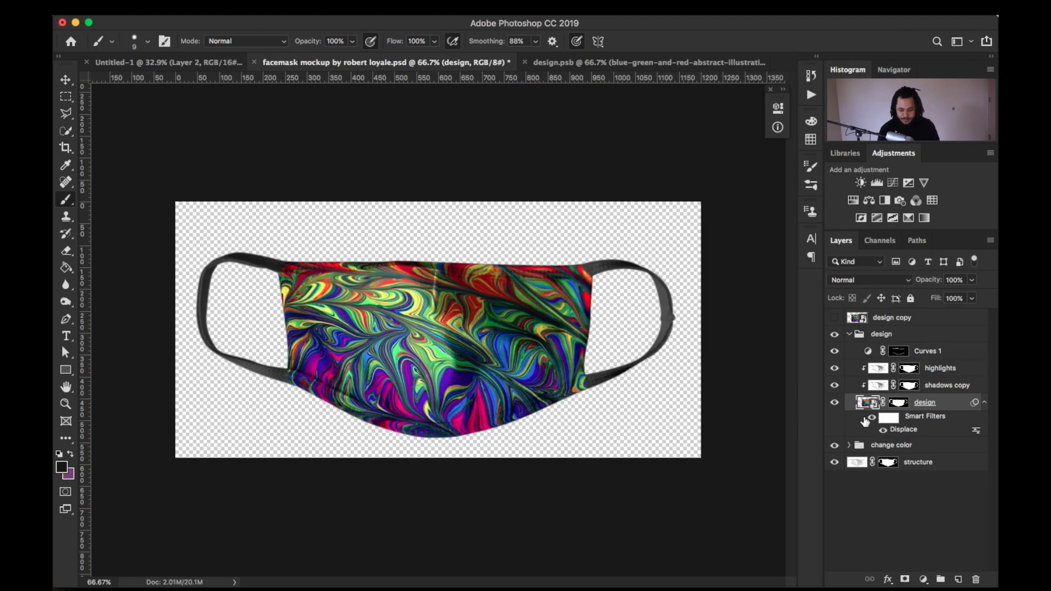
Collapse the design group and rename the hidden "design copy" layer above it, entering "2x click to change desi"
click(850, 335)
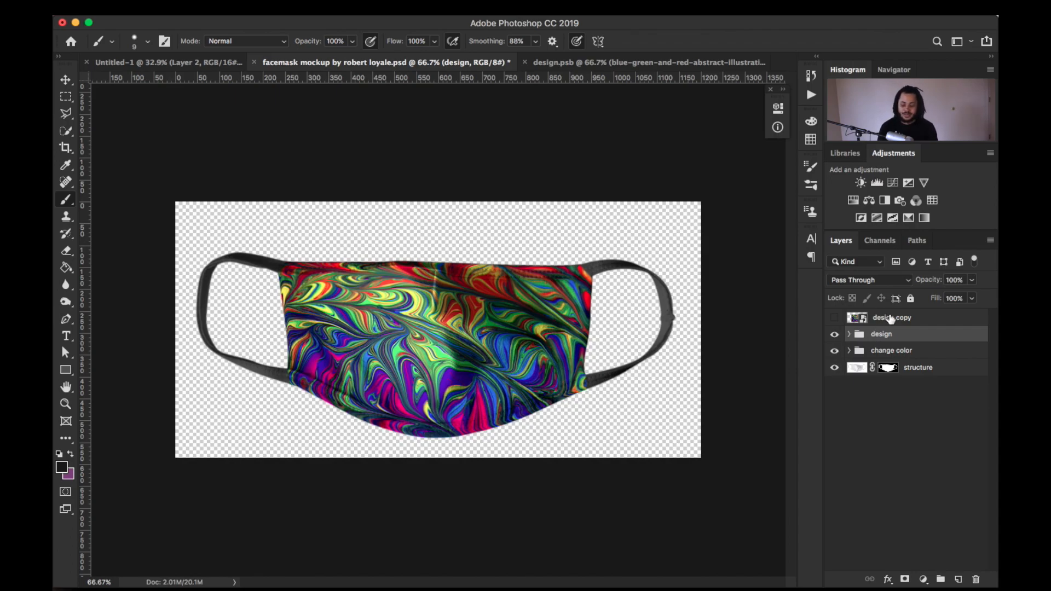
double_click(891, 318)
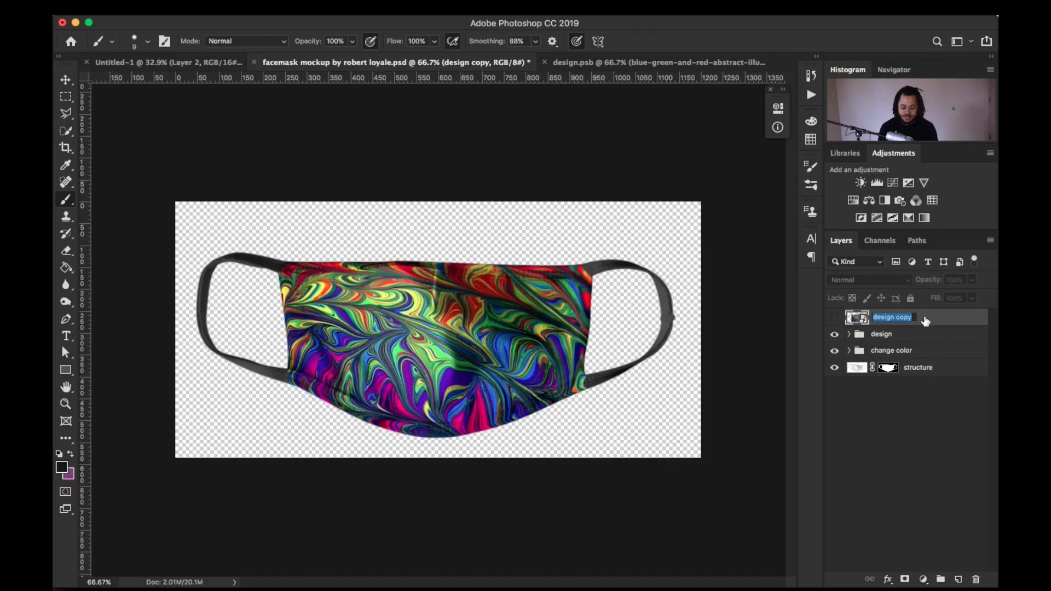
text(2x click to change )
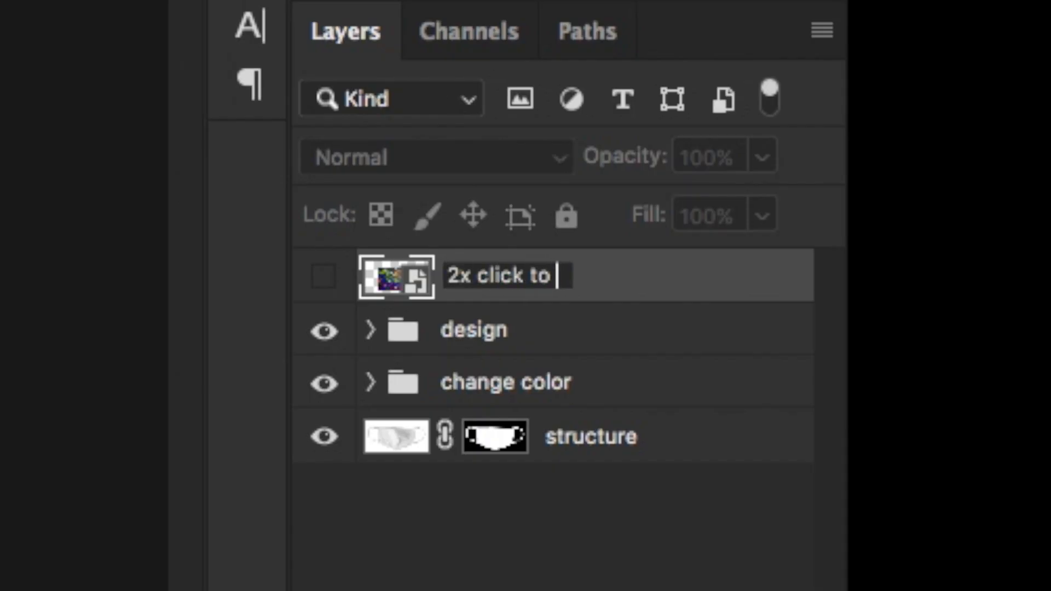
text(desi)
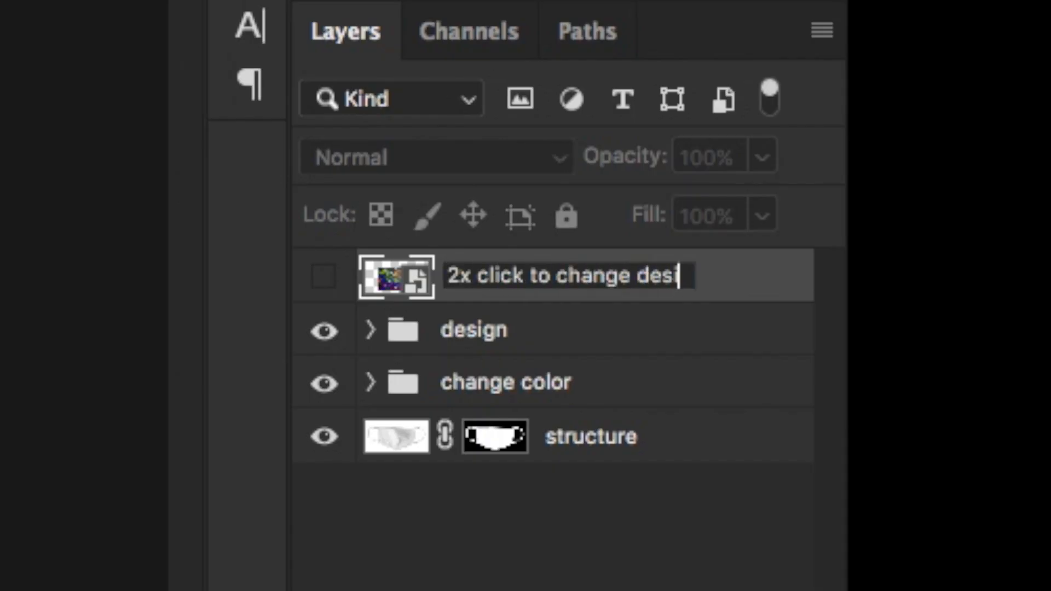